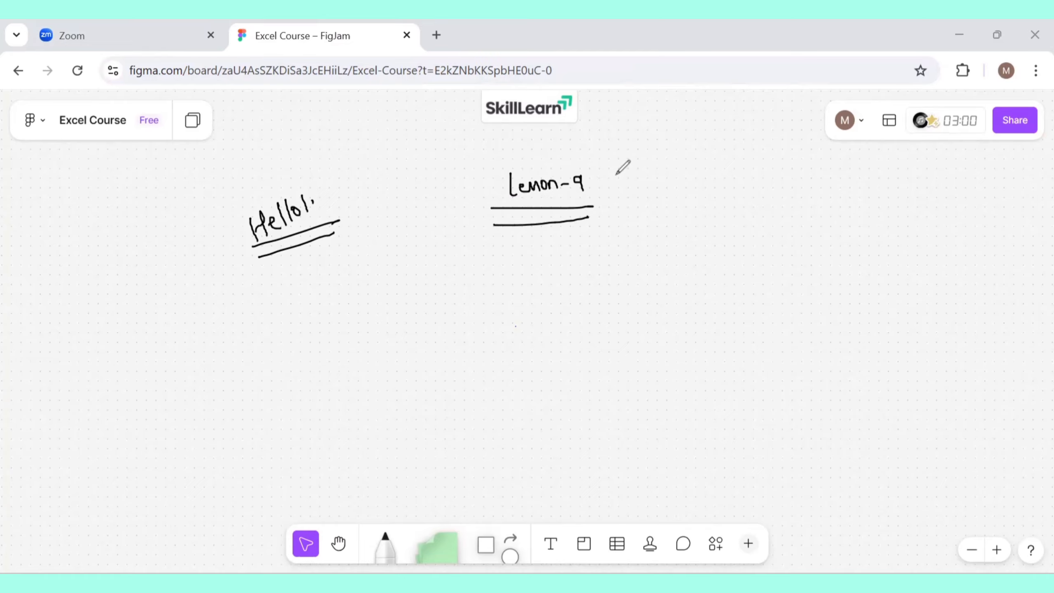
# Step: Handwrite "1st" beside the Lesson-9 heading and circle it
pyautogui.moveTo(630, 164)
pyautogui.mouseDown()
pyautogui.moveTo(631, 182)
pyautogui.moveTo(658, 151)
pyautogui.mouseUp()
pyautogui.moveTo(664, 135)
pyautogui.mouseDown()
pyautogui.moveTo(617, 176)
pyautogui.moveTo(669, 133)
pyautogui.mouseUp()
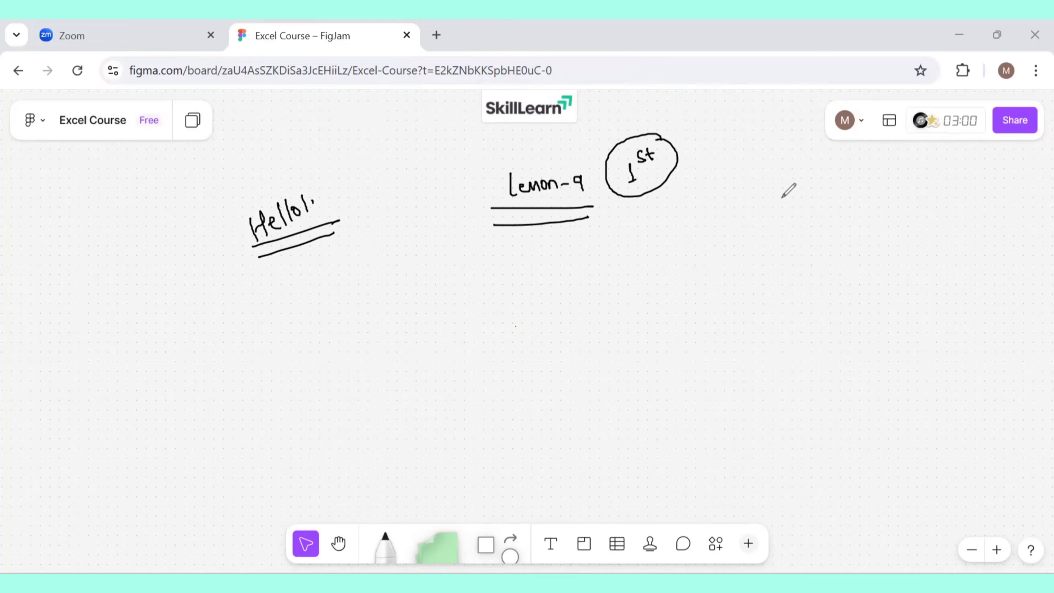
# Step: Handwrite a list below the Lesson-9 heading with the items "Constituents", "Operators" and "Order of precedence"
pyautogui.moveTo(471, 264)
pyautogui.mouseDown()
pyautogui.moveTo(499, 270)
pyautogui.moveTo(507, 259)
pyautogui.moveTo(585, 250)
pyautogui.mouseUp()
pyautogui.moveTo(477, 292)
pyautogui.mouseDown()
pyautogui.moveTo(524, 282)
pyautogui.moveTo(538, 308)
pyautogui.mouseUp()
pyautogui.moveTo(536, 288)
pyautogui.mouseDown()
pyautogui.moveTo(577, 267)
pyautogui.moveTo(605, 268)
pyautogui.moveTo(605, 285)
pyautogui.mouseUp()
pyautogui.moveTo(488, 323)
pyautogui.mouseDown()
pyautogui.moveTo(593, 309)
pyautogui.moveTo(624, 332)
pyautogui.moveTo(627, 317)
pyautogui.moveTo(702, 311)
pyautogui.moveTo(692, 304)
pyautogui.mouseUp()
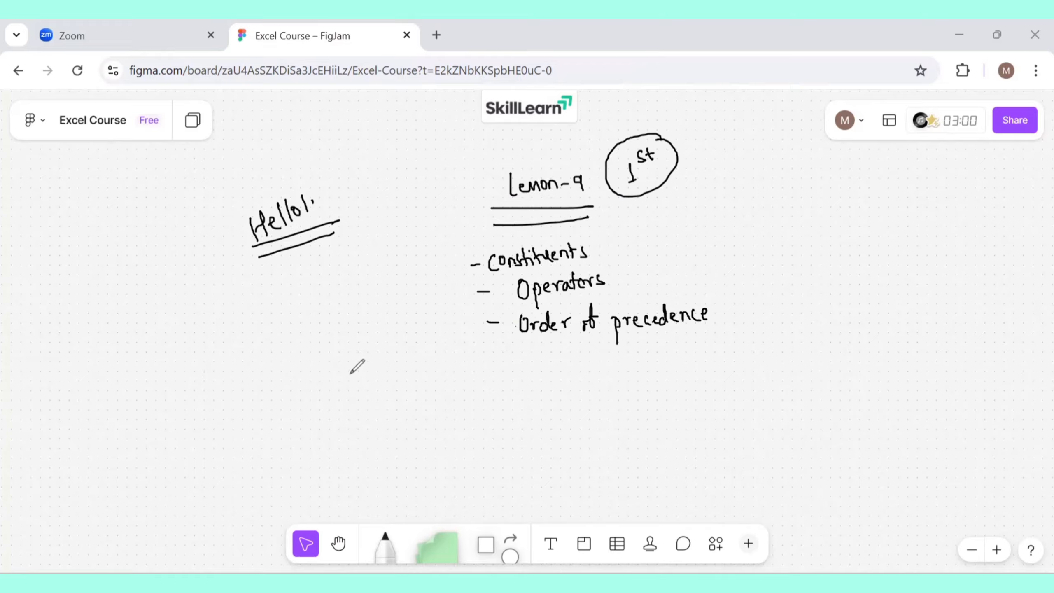
# Step: Undo all pen strokes of the three-item list, keeping the Lesson-9 heading and the circled "1st"
pyautogui.hotkey('ctrl', 'z')
pyautogui.hotkey('ctrl', 'z')
pyautogui.hotkey('ctrl', 'z')
pyautogui.hotkey('ctrl', 'z')
pyautogui.hotkey('ctrl', 'z')
pyautogui.hotkey('ctrl', 'z')
pyautogui.hotkey('ctrl', 'z')
pyautogui.hotkey('ctrl', 'z')
pyautogui.hotkey('ctrl', 'z')
pyautogui.hotkey('ctrl', 'z')
pyautogui.hotkey('ctrl', 'z')
pyautogui.hotkey('ctrl', 'z')
pyautogui.hotkey('ctrl', 'z')
pyautogui.hotkey('ctrl', 'z')
pyautogui.hotkey('ctrl', 'z')
pyautogui.hotkey('ctrl', 'z')
pyautogui.hotkey('ctrl', 'z')
pyautogui.hotkey('ctrl', 'z')
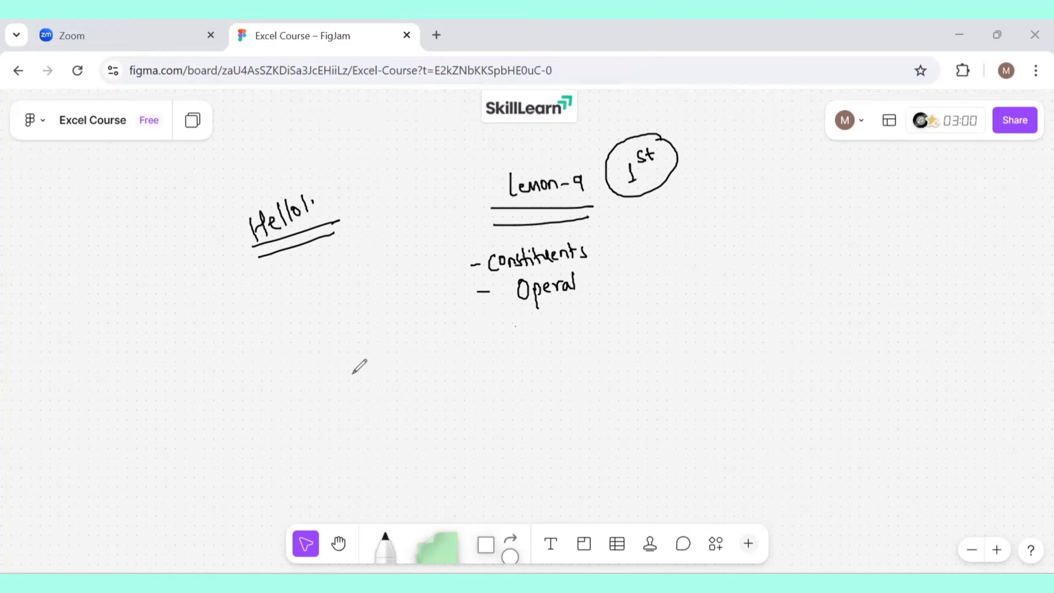
pyautogui.hotkey('ctrl', 'z')
pyautogui.hotkey('ctrl', 'z')
pyautogui.hotkey('ctrl', 'z')
pyautogui.hotkey('ctrl', 'z')
pyautogui.hotkey('ctrl', 'z')
pyautogui.hotkey('ctrl', 'z')
pyautogui.hotkey('ctrl', 'z')
pyautogui.hotkey('ctrl', 'z')
pyautogui.hotkey('ctrl', 'z')
pyautogui.hotkey('ctrl', 'z')
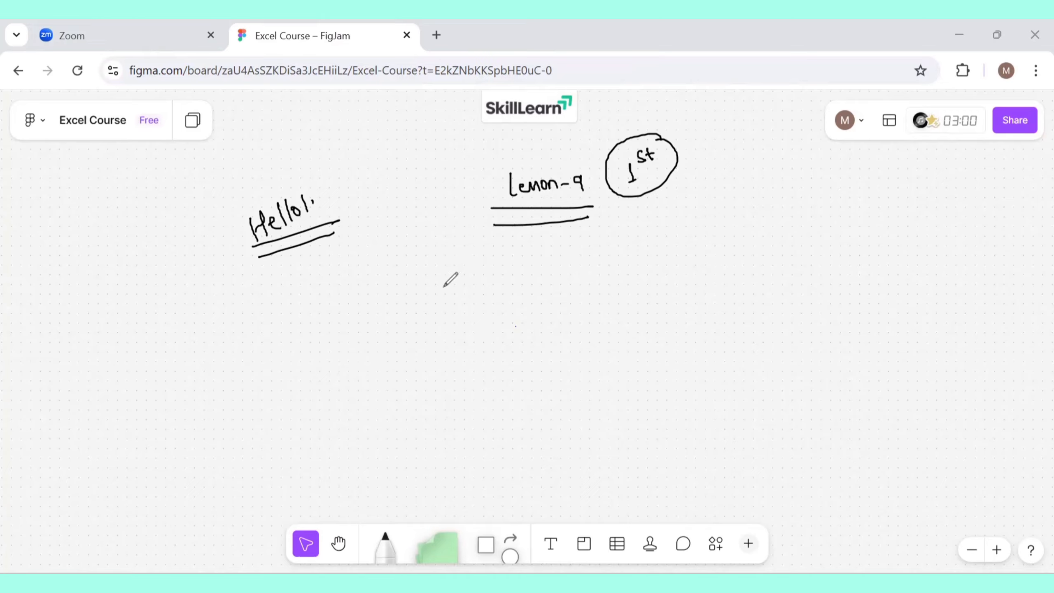
# Step: Handwrite "Entering Formula" and "Editing Formula" as list items below the Lesson-9 heading, with a boxed "10-15" beside them
pyautogui.moveTo(433, 287); pyautogui.dragTo(526, 291)
pyautogui.moveTo(526, 293)
pyautogui.mouseDown()
pyautogui.moveTo(532, 284)
pyautogui.moveTo(565, 306)
pyautogui.moveTo(555, 315)
pyautogui.moveTo(589, 275)
pyautogui.moveTo(650, 275)
pyautogui.moveTo(652, 290)
pyautogui.mouseUp()
pyautogui.moveTo(436, 328)
pyautogui.mouseDown()
pyautogui.moveTo(534, 327)
pyautogui.moveTo(556, 337)
pyautogui.moveTo(564, 367)
pyautogui.mouseUp()
pyautogui.moveTo(584, 323); pyautogui.dragTo(664, 340)
pyautogui.click(669, 340)
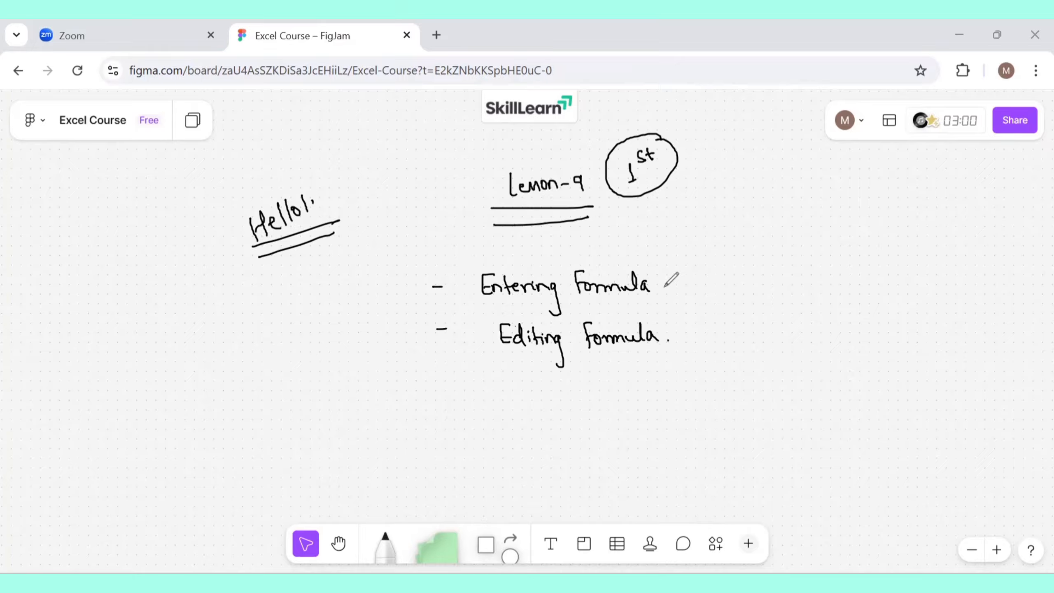
pyautogui.moveTo(722, 261)
pyautogui.mouseDown()
pyautogui.moveTo(724, 273)
pyautogui.moveTo(735, 260)
pyautogui.moveTo(777, 266)
pyautogui.moveTo(711, 248)
pyautogui.moveTo(774, 249)
pyautogui.mouseUp()
pyautogui.click(772, 254)
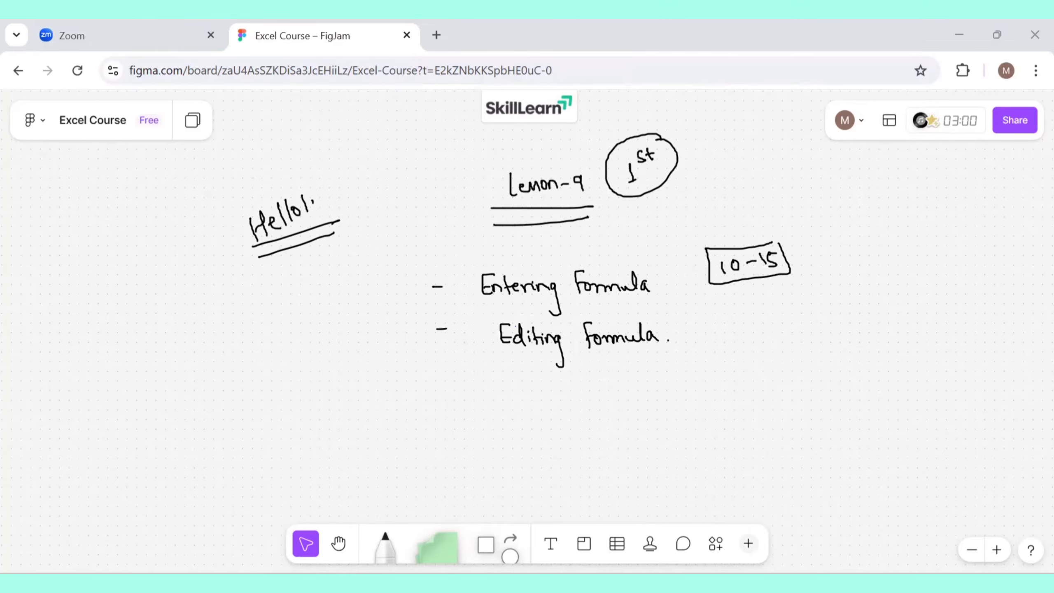
# Step: Switch to the blank Excel workbook Book1 and erase all handwritten annotations over it
pyautogui.hotkey('alt', 'Tab')
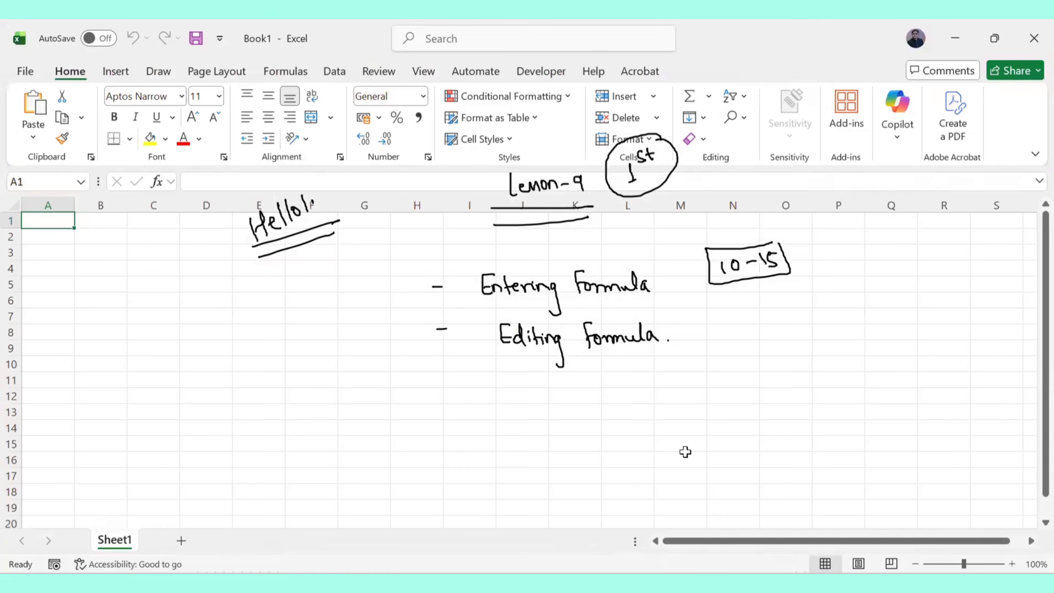
pyautogui.hotkey('alt', 'Tab')
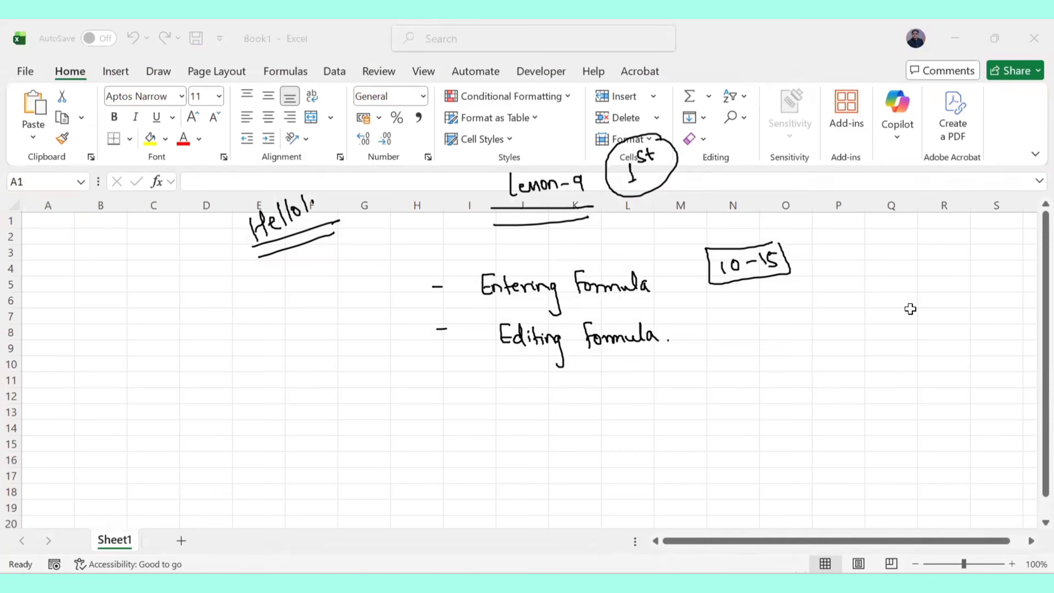
pyautogui.moveTo(623, 259)
pyautogui.mouseDown()
pyautogui.moveTo(525, 323)
pyautogui.moveTo(500, 272)
pyautogui.moveTo(523, 276)
pyautogui.mouseUp()
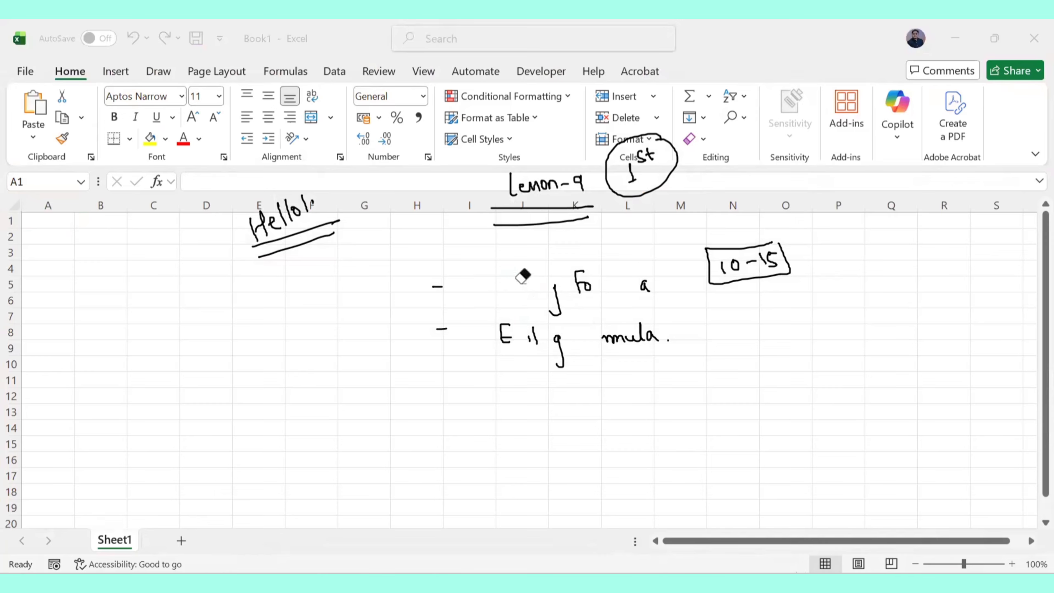
pyautogui.moveTo(556, 206)
pyautogui.mouseDown()
pyautogui.moveTo(540, 185)
pyautogui.moveTo(554, 158)
pyautogui.moveTo(631, 181)
pyautogui.moveTo(706, 268)
pyautogui.moveTo(770, 259)
pyautogui.moveTo(617, 295)
pyautogui.moveTo(541, 363)
pyautogui.moveTo(507, 344)
pyautogui.moveTo(608, 337)
pyautogui.moveTo(565, 346)
pyautogui.moveTo(583, 182)
pyautogui.moveTo(545, 220)
pyautogui.moveTo(446, 275)
pyautogui.moveTo(435, 301)
pyautogui.moveTo(241, 230)
pyautogui.moveTo(278, 207)
pyautogui.mouseUp()
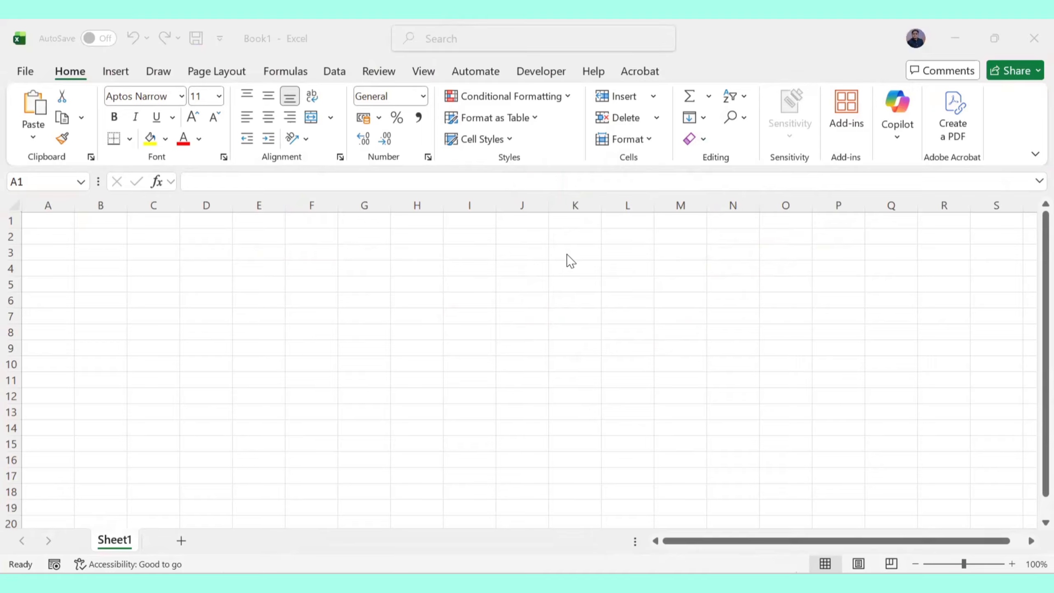
# Step: Enter the values 10, 20, 30 and 40 in cells E3 to E6
pyautogui.click(256, 252)
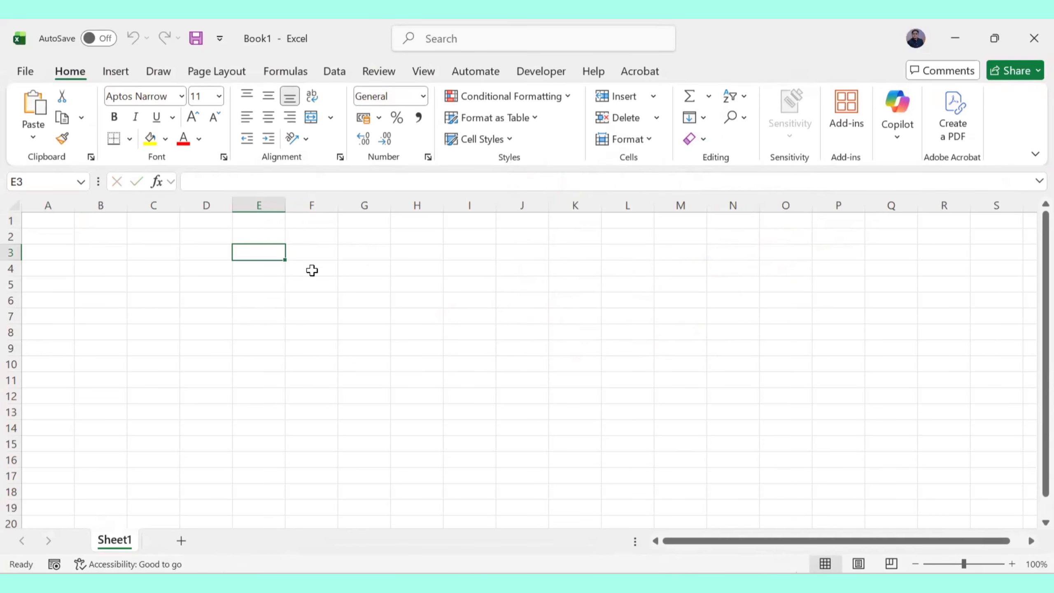
pyautogui.write('1')
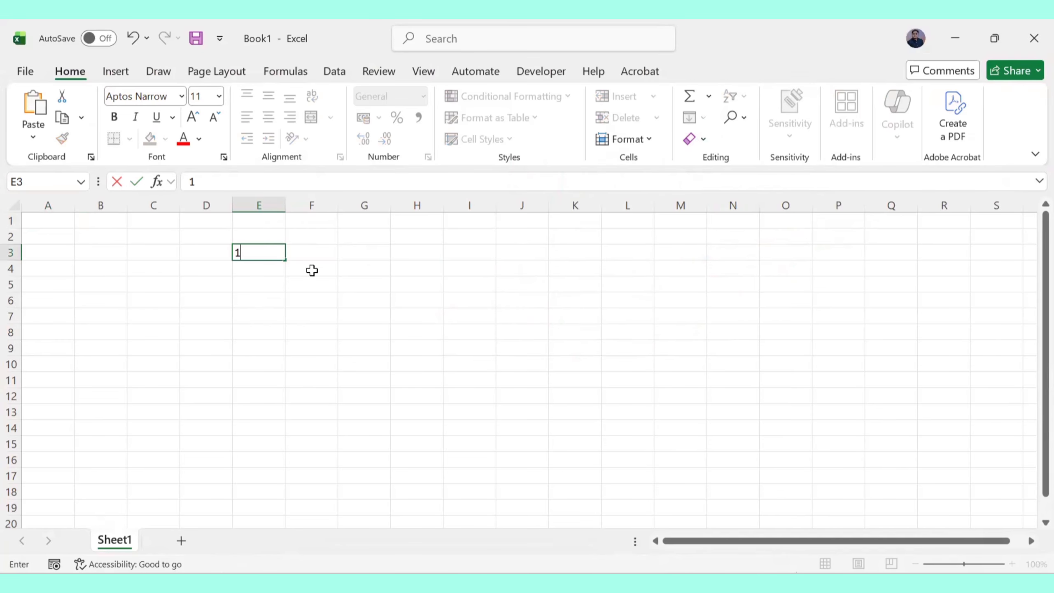
pyautogui.write('0')
pyautogui.press('Return')
pyautogui.write('20')
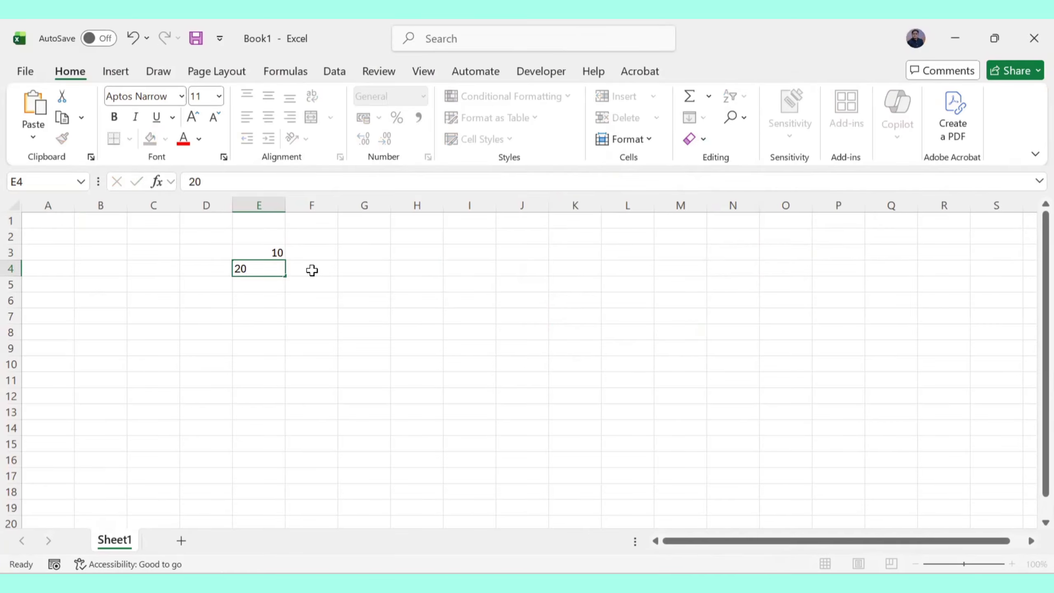
pyautogui.press('Return')
pyautogui.write('30')
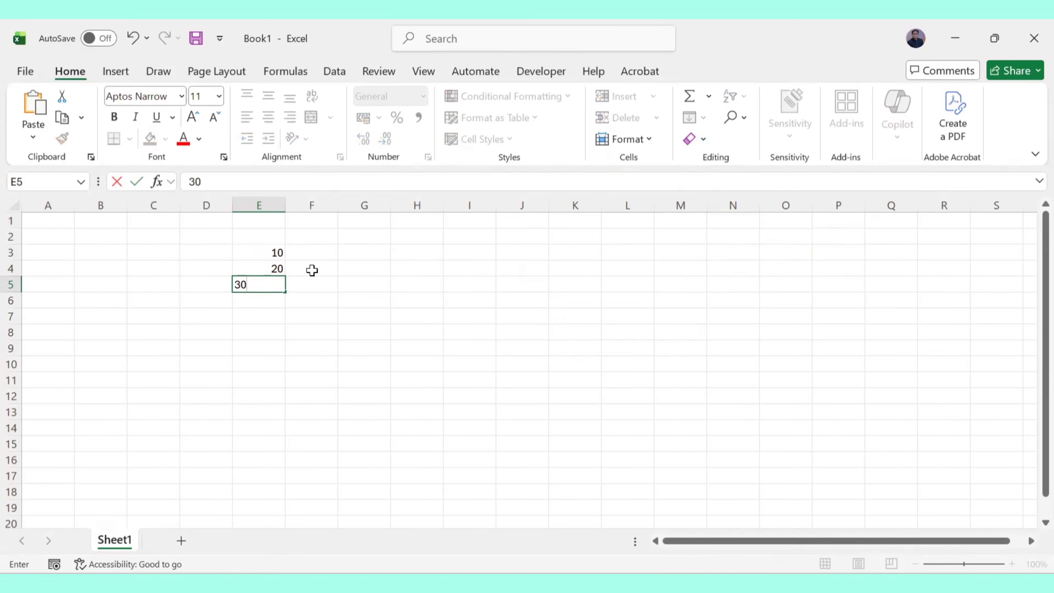
pyautogui.press('Return')
pyautogui.write('40')
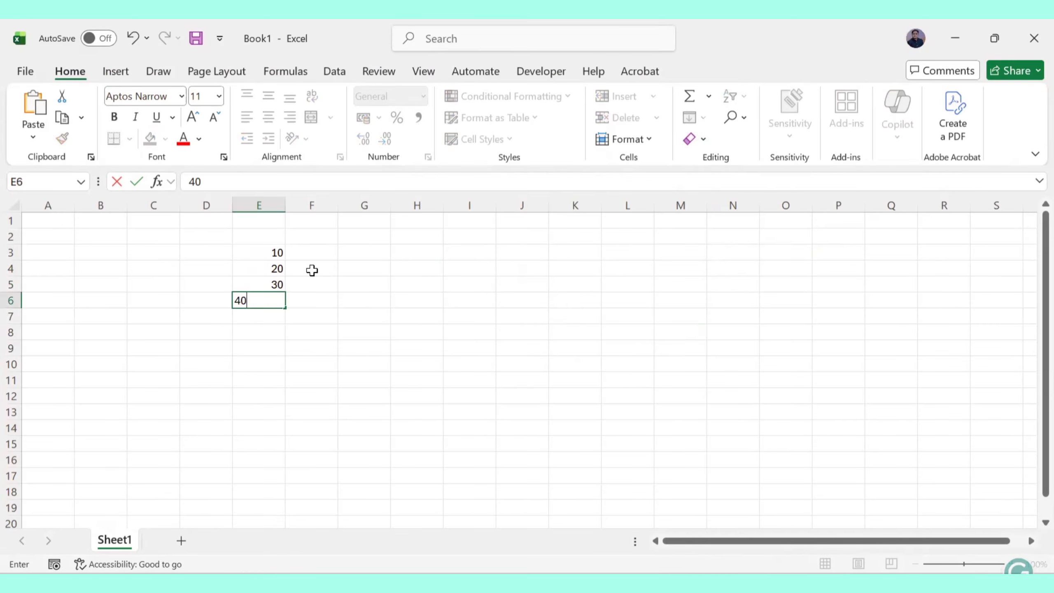
pyautogui.press('Return')
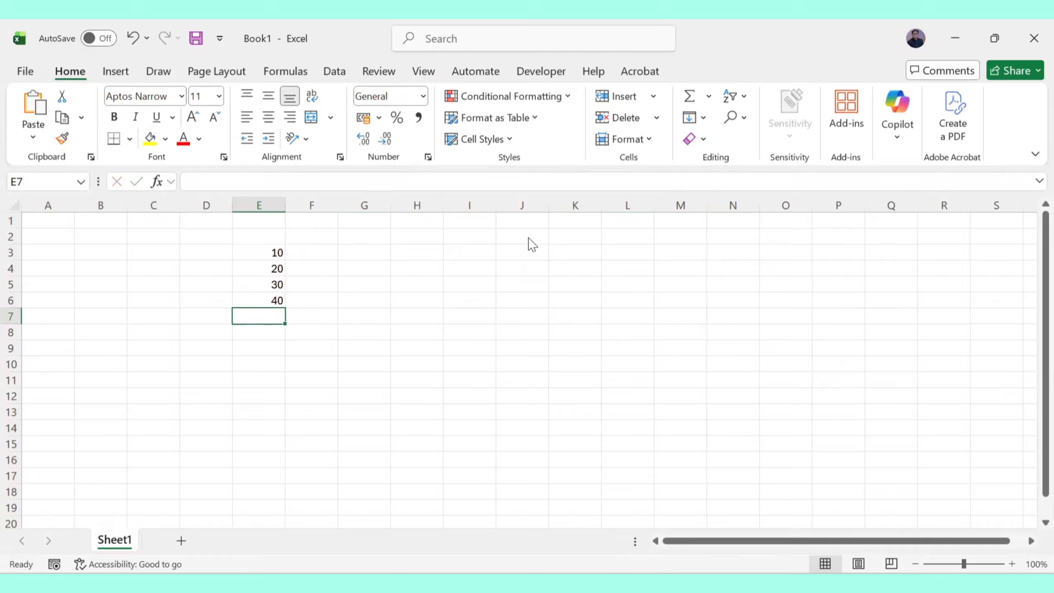
# Step: Handwrite "Average =" around columns I to K and box the values in E3:E6 with an arrow from each
pyautogui.moveTo(464, 261)
pyautogui.mouseDown()
pyautogui.moveTo(480, 249)
pyautogui.moveTo(555, 256)
pyautogui.mouseUp()
pyautogui.moveTo(544, 263); pyautogui.dragTo(557, 262)
pyautogui.moveTo(255, 240)
pyautogui.mouseDown()
pyautogui.moveTo(251, 291)
pyautogui.moveTo(285, 312)
pyautogui.moveTo(305, 235)
pyautogui.moveTo(245, 238)
pyautogui.moveTo(331, 251)
pyautogui.moveTo(318, 284)
pyautogui.moveTo(340, 285)
pyautogui.moveTo(332, 307)
pyautogui.mouseUp()
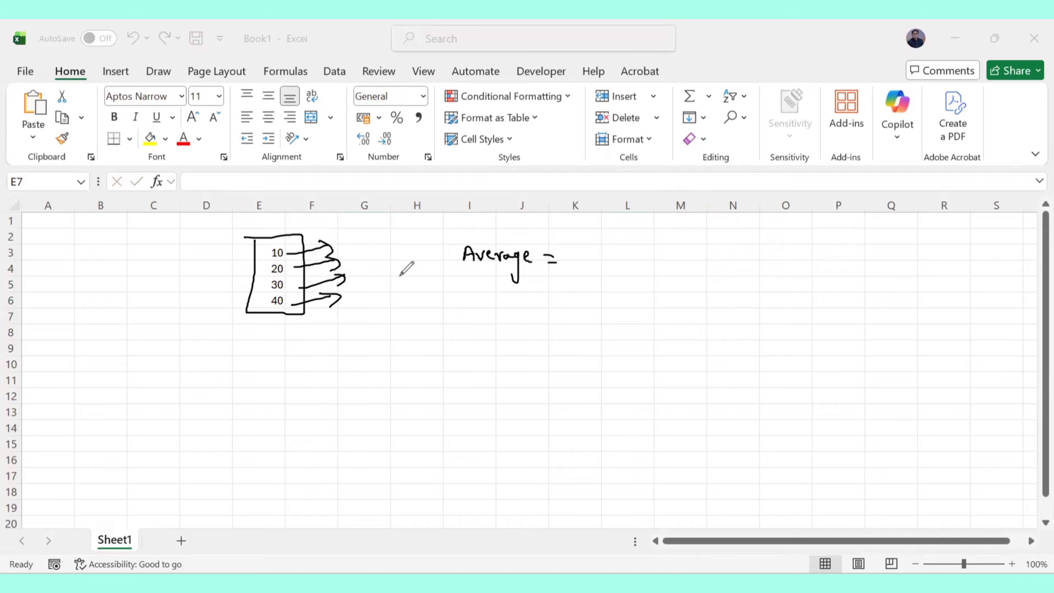
# Step: Add question marks after the handwritten "Average =" and write "Sum = ???" below it
pyautogui.moveTo(563, 249); pyautogui.dragTo(585, 258)
pyautogui.moveTo(477, 290)
pyautogui.mouseDown()
pyautogui.moveTo(468, 307)
pyautogui.moveTo(507, 306)
pyautogui.mouseUp()
pyautogui.moveTo(520, 301); pyautogui.dragTo(527, 300)
pyautogui.moveTo(521, 306); pyautogui.dragTo(578, 305)
pyautogui.click(583, 303)
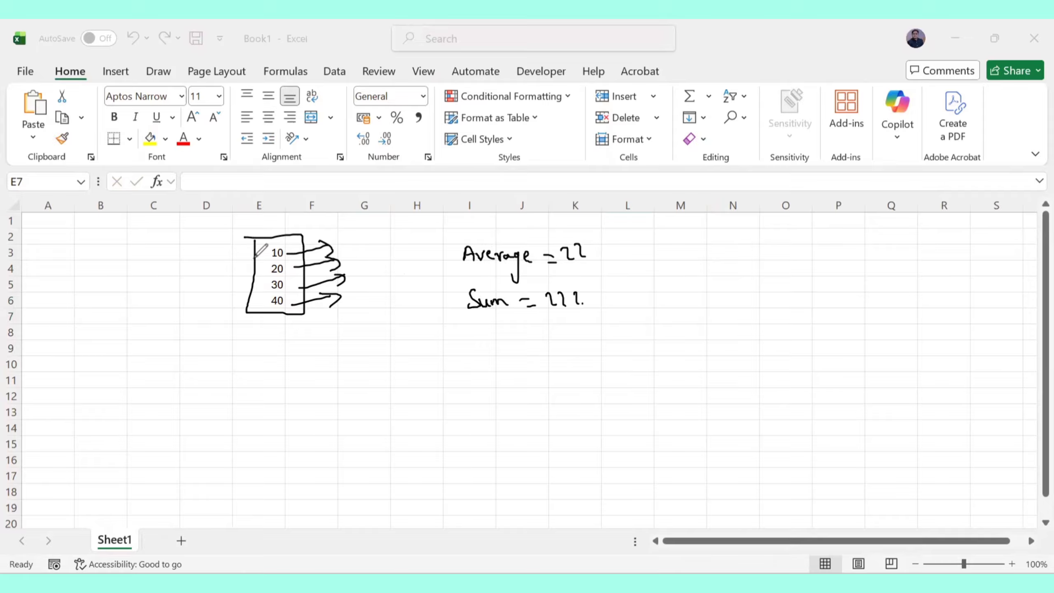
# Step: Draw an arrow out of the boxed values, and write 100 after Sum and an equals sign after Average
pyautogui.moveTo(254, 257)
pyautogui.mouseDown()
pyautogui.moveTo(208, 259)
pyautogui.moveTo(221, 277)
pyautogui.mouseUp()
pyautogui.moveTo(610, 289)
pyautogui.mouseDown()
pyautogui.moveTo(610, 301)
pyautogui.moveTo(633, 287)
pyautogui.mouseUp()
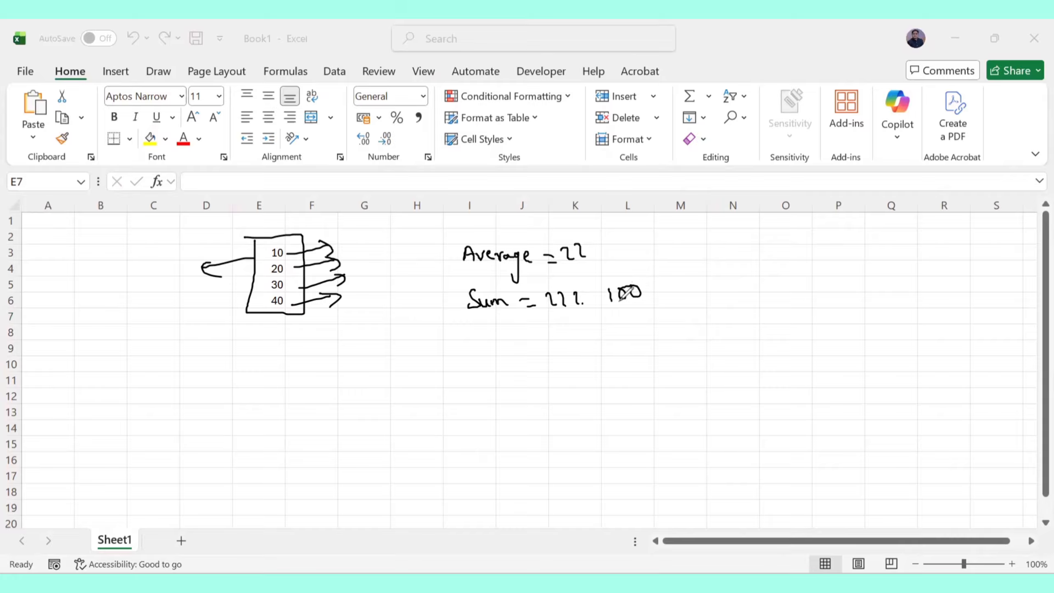
pyautogui.moveTo(608, 251); pyautogui.dragTo(621, 260)
# Step: Handwrite the average calculation below the data as the fraction 10+20+30+40 over 4
pyautogui.moveTo(207, 416)
pyautogui.mouseDown()
pyautogui.moveTo(210, 426)
pyautogui.moveTo(219, 412)
pyautogui.mouseUp()
pyautogui.moveTo(229, 408); pyautogui.dragTo(231, 417)
pyautogui.moveTo(227, 415); pyautogui.dragTo(250, 411)
pyautogui.moveTo(251, 401); pyautogui.dragTo(258, 399)
pyautogui.moveTo(268, 395); pyautogui.dragTo(265, 409)
pyautogui.moveTo(263, 404); pyautogui.dragTo(280, 403)
pyautogui.moveTo(291, 391); pyautogui.dragTo(309, 397)
pyautogui.moveTo(305, 391); pyautogui.dragTo(330, 386)
pyautogui.moveTo(330, 379); pyautogui.dragTo(331, 391)
pyautogui.moveTo(336, 376); pyautogui.dragTo(337, 376)
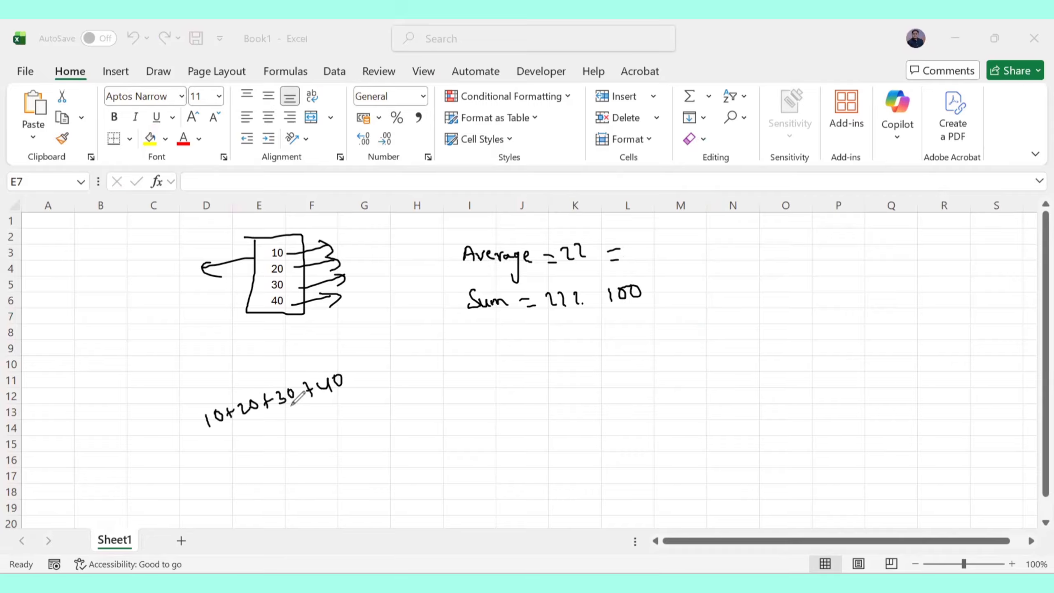
pyautogui.moveTo(175, 448); pyautogui.dragTo(378, 378)
pyautogui.moveTo(271, 432); pyautogui.dragTo(292, 433)
pyautogui.moveTo(295, 429); pyautogui.dragTo(298, 452)
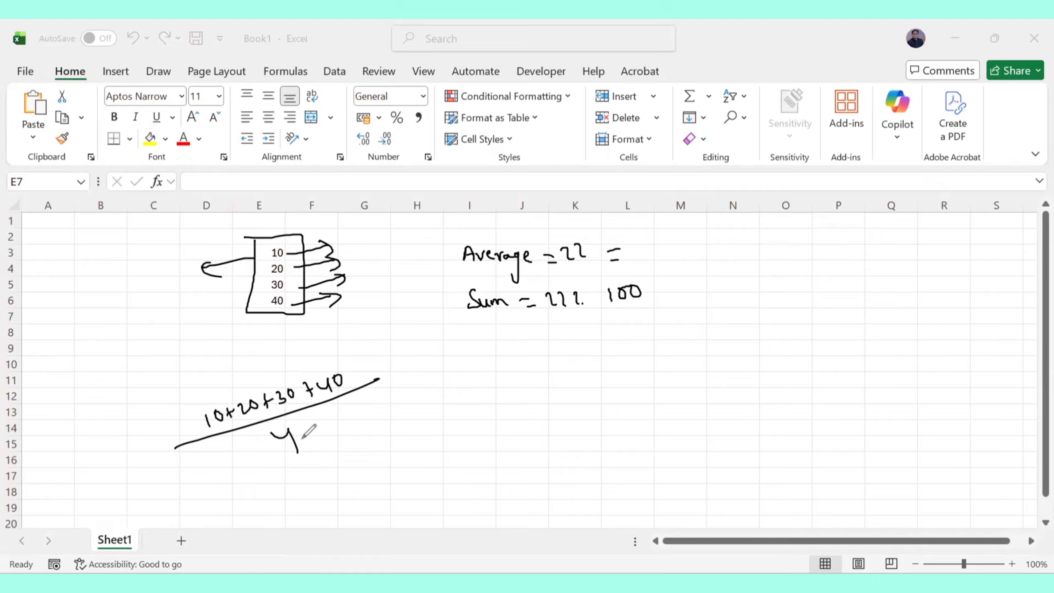
# Step: Continue the handwritten calculation with = 100/4 and write 25 as the Average answer
pyautogui.moveTo(407, 371)
pyautogui.mouseDown()
pyautogui.moveTo(434, 375)
pyautogui.moveTo(463, 353)
pyautogui.moveTo(494, 360)
pyautogui.moveTo(471, 390)
pyautogui.mouseUp()
pyautogui.moveTo(468, 384); pyautogui.dragTo(474, 403)
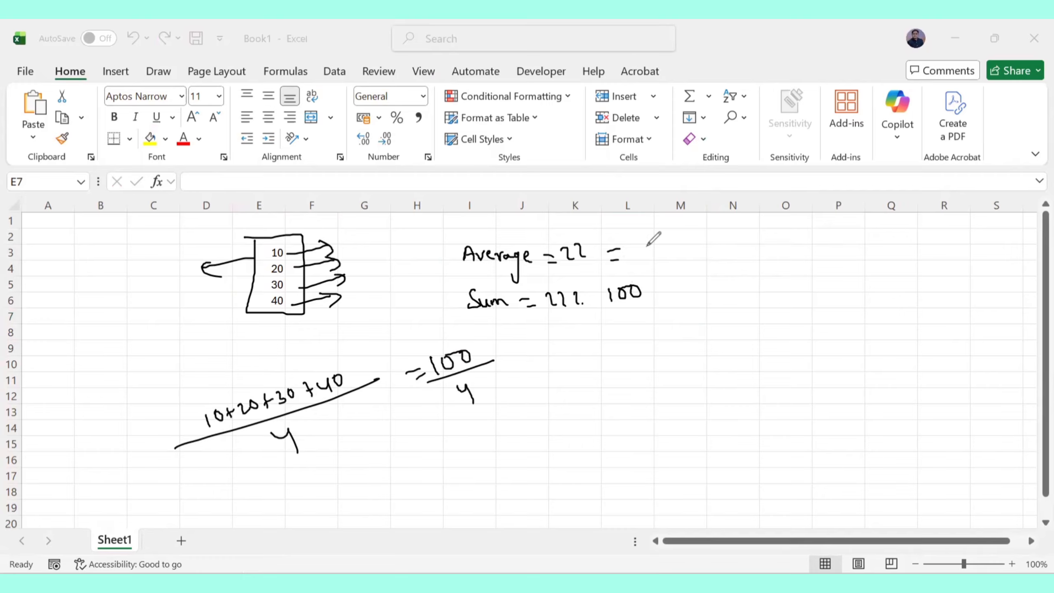
pyautogui.moveTo(647, 245); pyautogui.dragTo(666, 257)
pyautogui.moveTo(666, 243); pyautogui.dragTo(675, 239)
# Step: Try a box around the Average and Sum notes, undo it, and erase all handwriting from the worksheet
pyautogui.moveTo(495, 311)
pyautogui.mouseDown()
pyautogui.moveTo(624, 225)
pyautogui.moveTo(664, 219)
pyautogui.mouseUp()
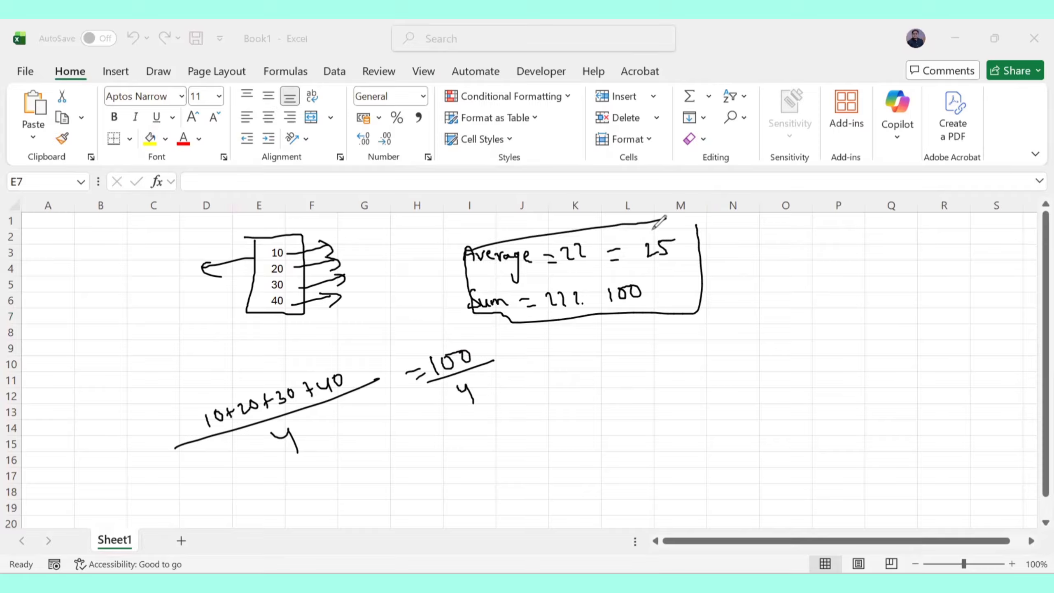
pyautogui.hotkey('ctrl', 'z')
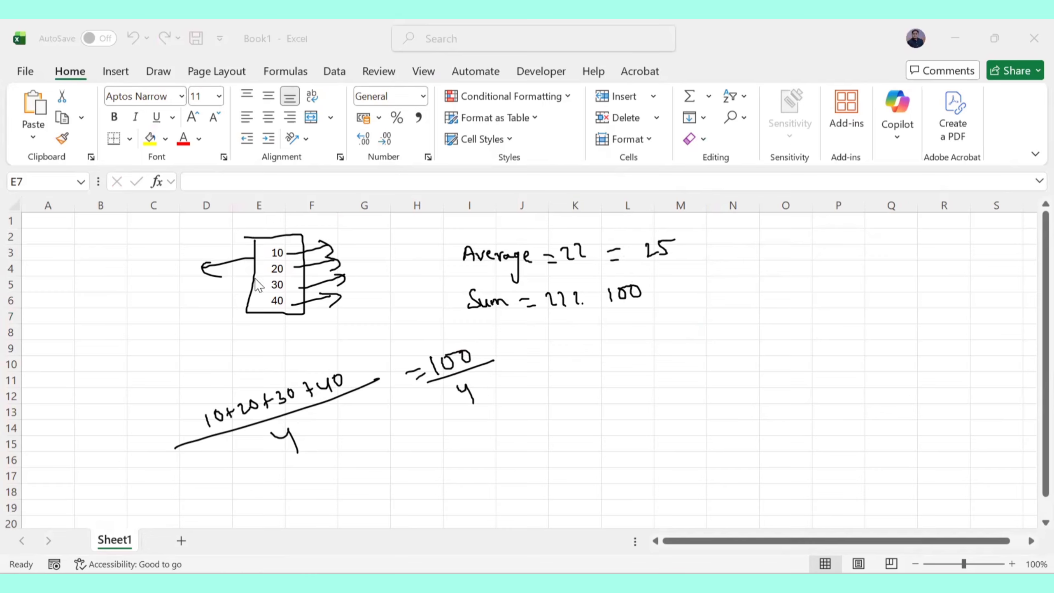
pyautogui.moveTo(348, 324)
pyautogui.mouseDown()
pyautogui.moveTo(263, 293)
pyautogui.moveTo(254, 399)
pyautogui.moveTo(239, 415)
pyautogui.moveTo(353, 380)
pyautogui.moveTo(303, 411)
pyautogui.moveTo(525, 310)
pyautogui.moveTo(427, 367)
pyautogui.moveTo(476, 271)
pyautogui.moveTo(497, 324)
pyautogui.moveTo(515, 297)
pyautogui.moveTo(478, 313)
pyautogui.moveTo(498, 270)
pyautogui.moveTo(563, 246)
pyautogui.moveTo(534, 257)
pyautogui.moveTo(709, 231)
pyautogui.moveTo(629, 245)
pyautogui.moveTo(604, 299)
pyautogui.moveTo(549, 294)
pyautogui.moveTo(641, 290)
pyautogui.mouseUp()
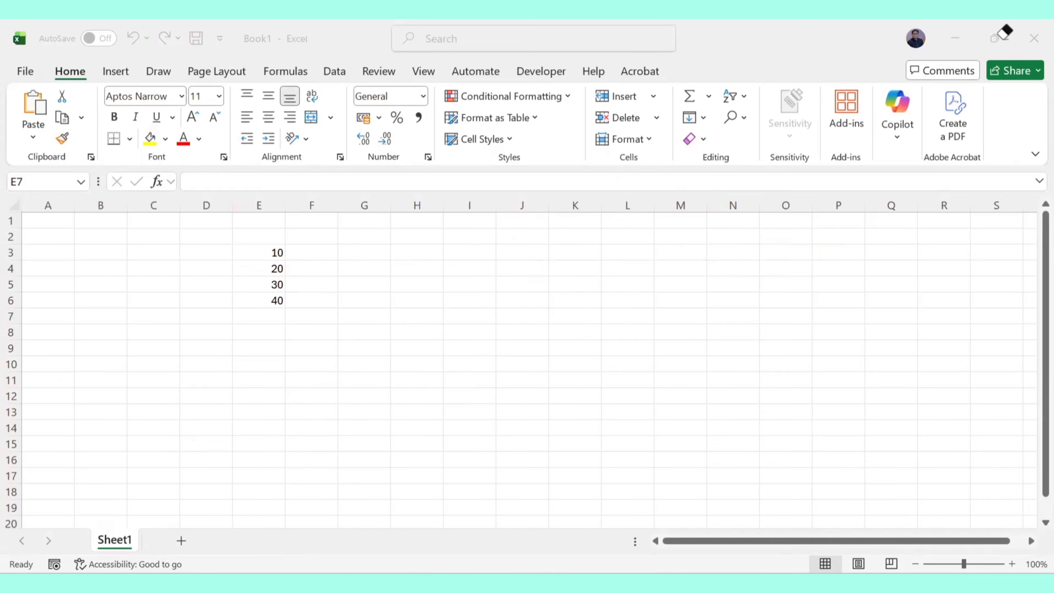
# Step: Display the Formulas commands and draw a box around the Formulas heading
pyautogui.click(285, 71)
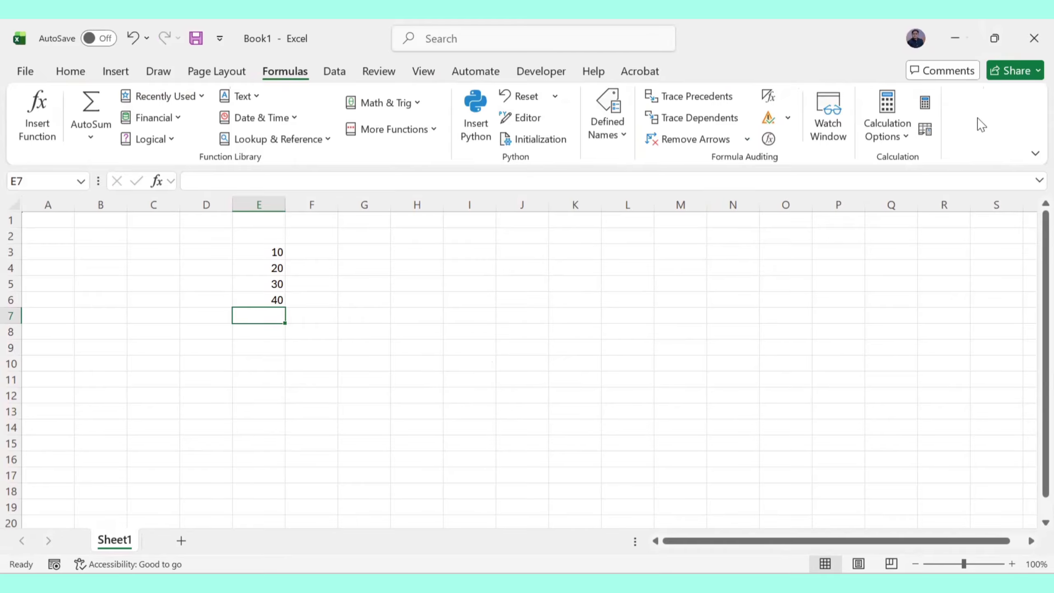
pyautogui.moveTo(255, 65)
pyautogui.mouseDown()
pyautogui.moveTo(255, 87)
pyautogui.moveTo(289, 55)
pyautogui.moveTo(252, 65)
pyautogui.mouseUp()
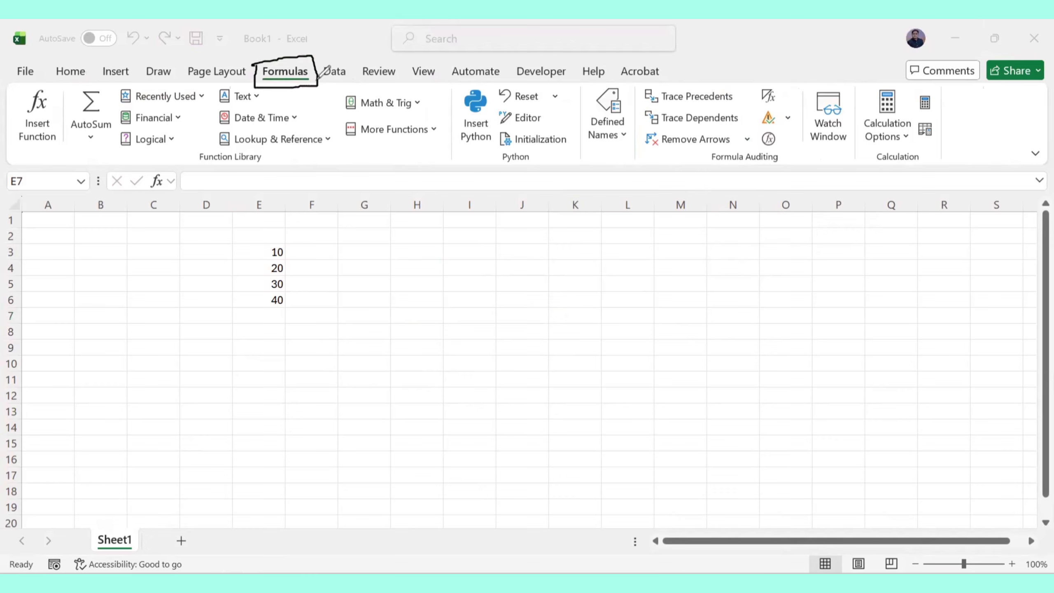
# Step: Draw an arrow from the boxed Formulas heading to a handwritten, underlined label "formula tab"
pyautogui.moveTo(416, 289); pyautogui.dragTo(444, 280)
pyautogui.moveTo(438, 299)
pyautogui.mouseDown()
pyautogui.moveTo(447, 344)
pyautogui.moveTo(458, 320)
pyautogui.moveTo(514, 316)
pyautogui.mouseUp()
pyautogui.moveTo(519, 291)
pyautogui.mouseDown()
pyautogui.moveTo(522, 310)
pyautogui.moveTo(535, 291)
pyautogui.moveTo(550, 306)
pyautogui.mouseUp()
pyautogui.moveTo(446, 360); pyautogui.dragTo(600, 292)
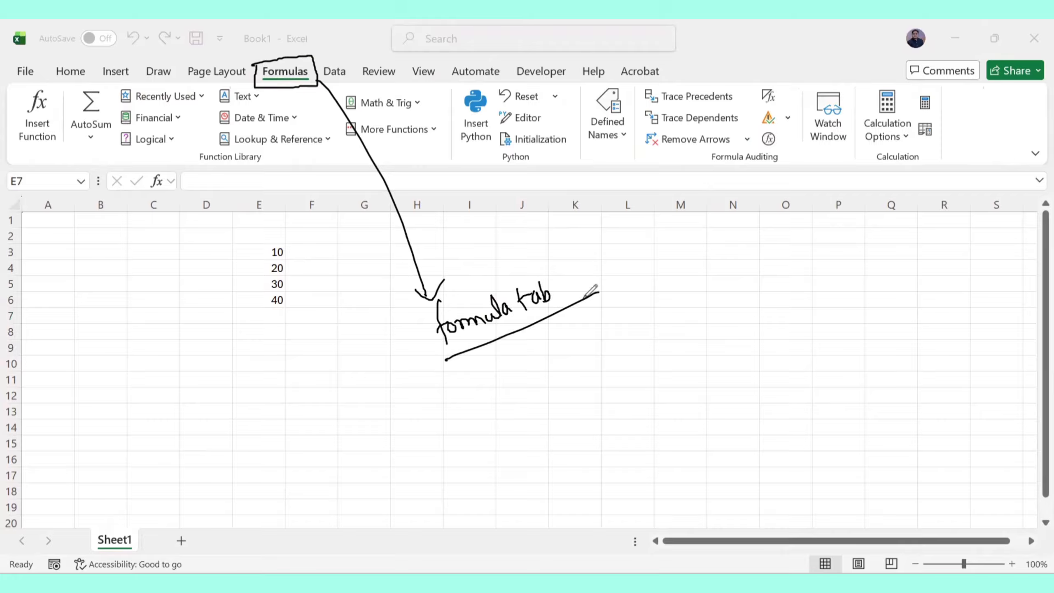
pyautogui.moveTo(498, 351); pyautogui.dragTo(591, 308)
# Step: Undo the handwritten "formula tab" label and its arrow, keeping the box around Formulas
pyautogui.hotkey('ctrl', 'z')
pyautogui.hotkey('ctrl', 'z')
pyautogui.hotkey('ctrl', 'z')
pyautogui.hotkey('ctrl', 'z')
pyautogui.hotkey('ctrl', 'z')
pyautogui.hotkey('ctrl', 'z')
pyautogui.hotkey('ctrl', 'z')
pyautogui.hotkey('ctrl', 'z')
pyautogui.hotkey('ctrl', 'z')
pyautogui.hotkey('ctrl', 'z')
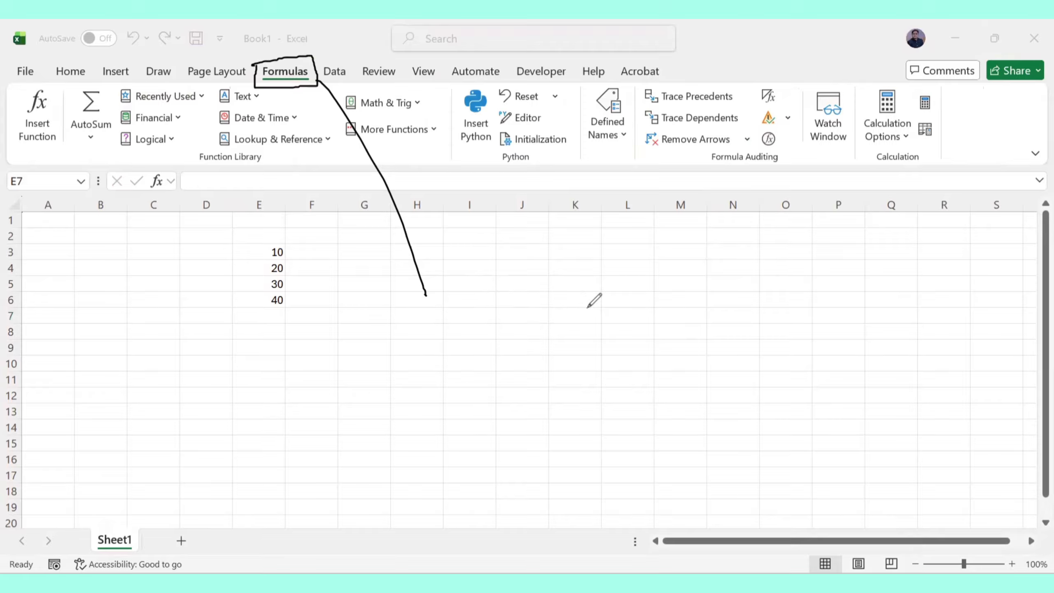
pyautogui.hotkey('ctrl', 'z')
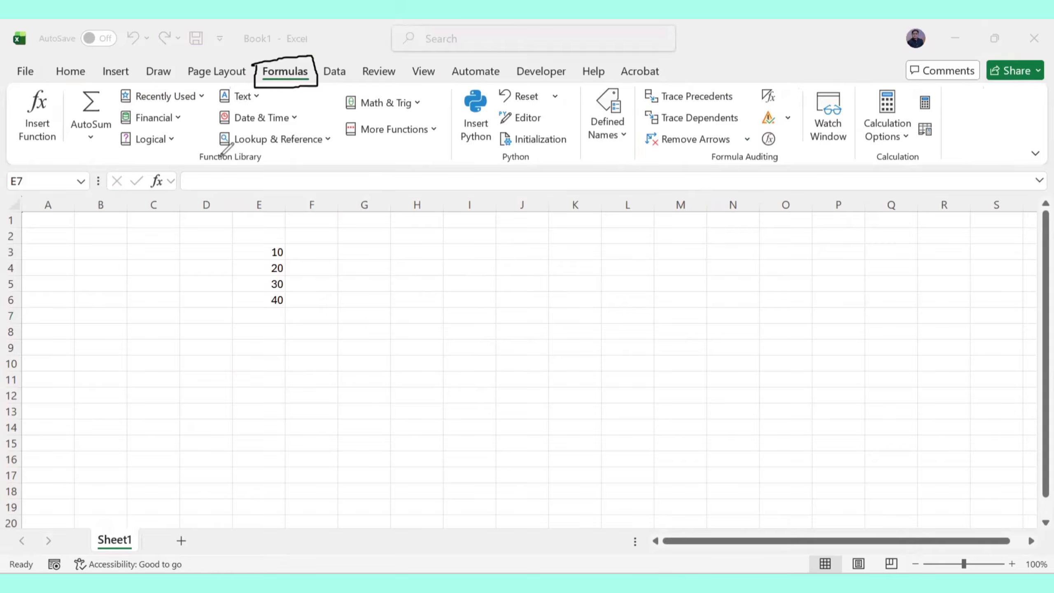
# Step: Box the Function Library label and tick Financial, Logical, Text, Date & Time, Lookup & Reference, Math & Trig and More Functions
pyautogui.moveTo(266, 150); pyautogui.dragTo(267, 169)
pyautogui.moveTo(188, 159); pyautogui.dragTo(264, 150)
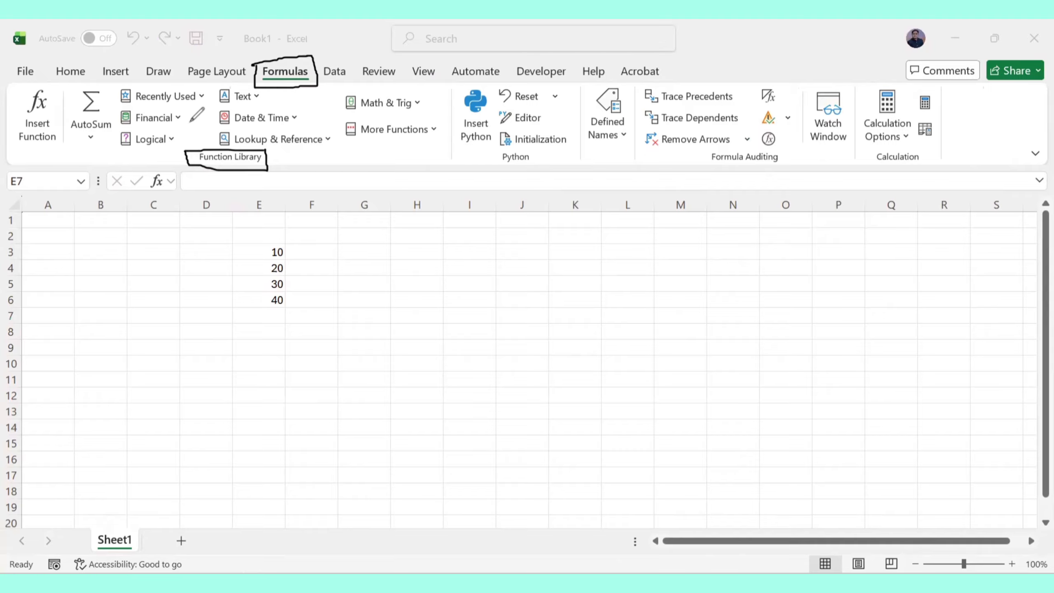
pyautogui.moveTo(181, 116); pyautogui.dragTo(215, 108)
pyautogui.moveTo(180, 137); pyautogui.dragTo(210, 133)
pyautogui.moveTo(265, 94)
pyautogui.mouseDown()
pyautogui.moveTo(334, 110)
pyautogui.moveTo(352, 138)
pyautogui.mouseUp()
pyautogui.moveTo(427, 102); pyautogui.dragTo(462, 94)
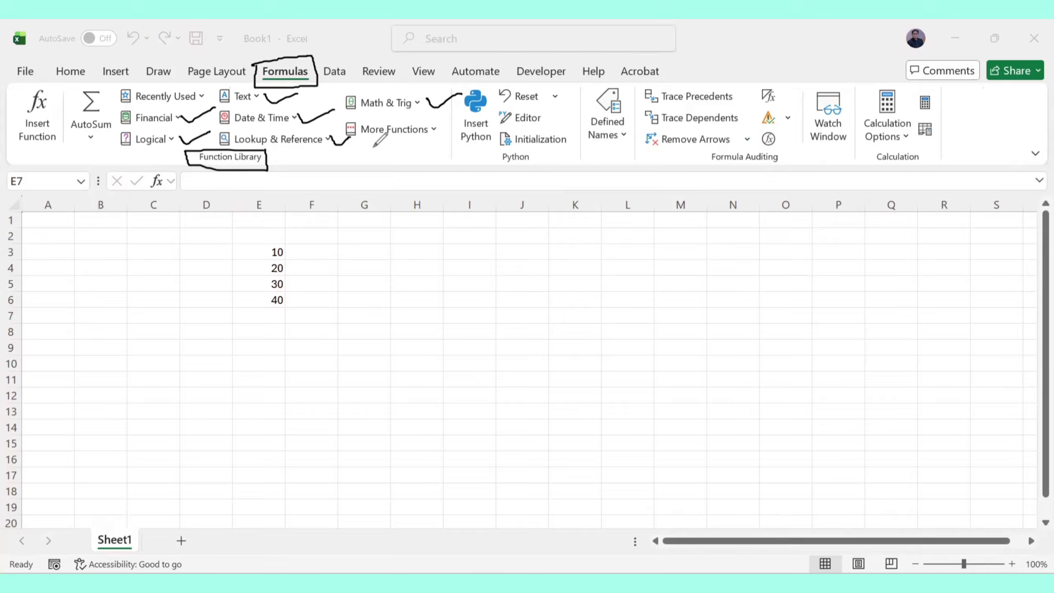
pyautogui.moveTo(373, 145); pyautogui.dragTo(419, 143)
# Step: Outline the whole Function Library group by pen and undo that outline
pyautogui.moveTo(75, 84)
pyautogui.mouseDown()
pyautogui.moveTo(63, 143)
pyautogui.moveTo(277, 160)
pyautogui.mouseUp()
pyautogui.moveTo(440, 119)
pyautogui.mouseDown()
pyautogui.moveTo(221, 66)
pyautogui.moveTo(60, 79)
pyautogui.moveTo(76, 86)
pyautogui.mouseUp()
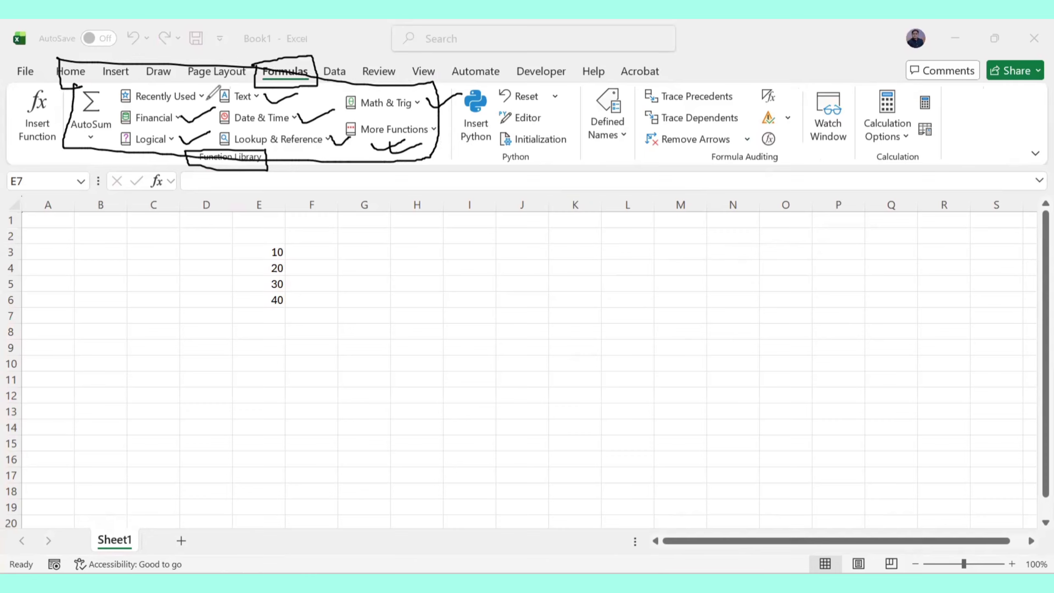
pyautogui.hotkey('ctrl', 'z')
pyautogui.hotkey('ctrl', 'z')
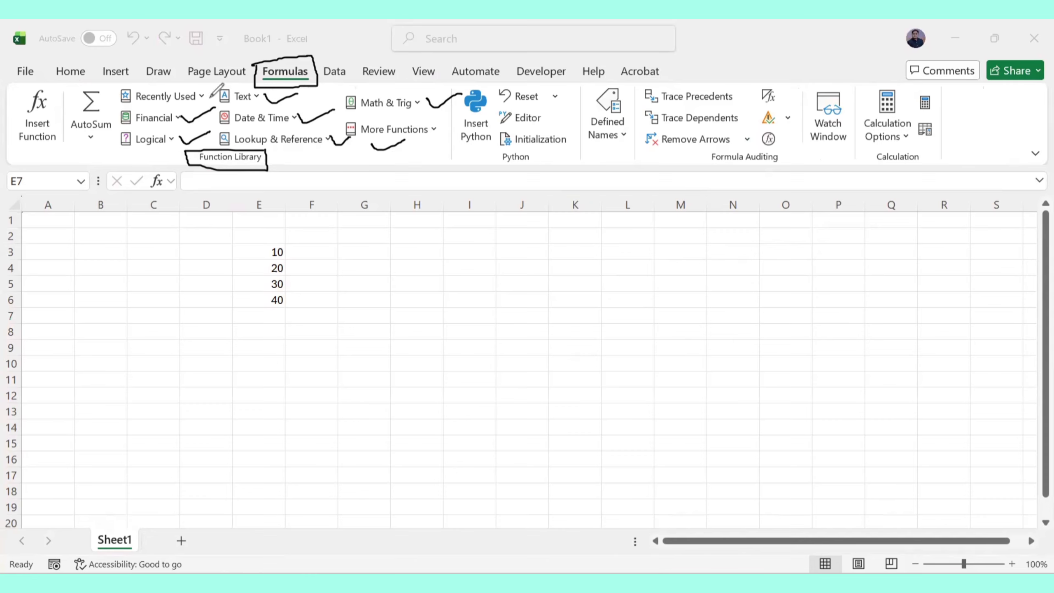
# Step: Undo the ticks on the function categories and the box around the Function Library label
pyautogui.hotkey('ctrl', 'z')
pyautogui.hotkey('ctrl', 'z')
pyautogui.hotkey('ctrl', 'z')
pyautogui.hotkey('ctrl', 'z')
pyautogui.hotkey('ctrl', 'z')
pyautogui.hotkey('ctrl', 'z')
pyautogui.hotkey('ctrl', 'z')
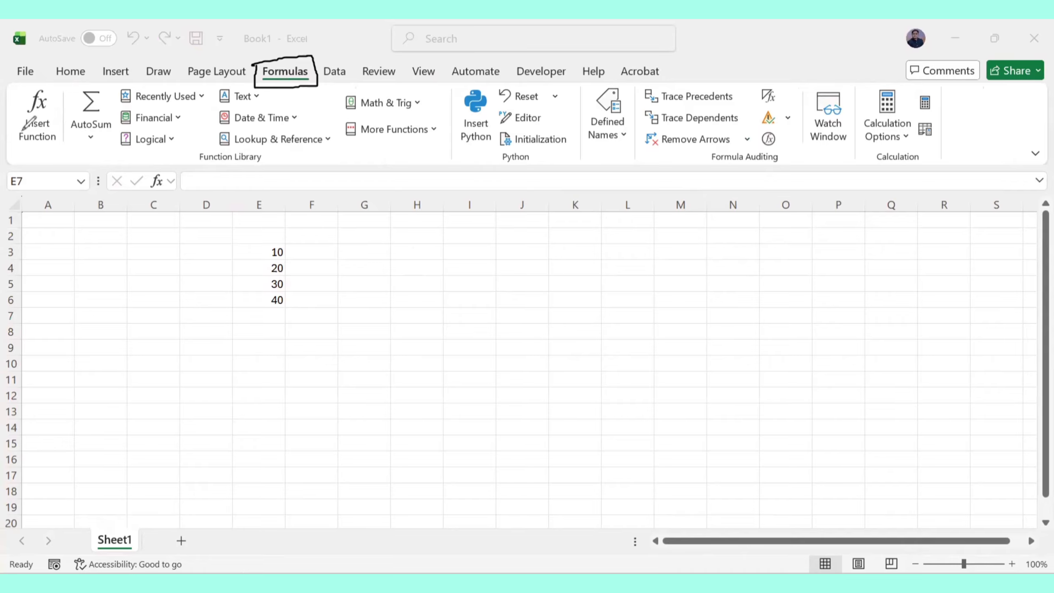
# Step: Box Insert Function by pen and link it with arrows to a boxed handwritten label "CTA" below it
pyautogui.moveTo(17, 96)
pyautogui.mouseDown()
pyautogui.moveTo(17, 115)
pyautogui.moveTo(71, 155)
pyautogui.moveTo(73, 105)
pyautogui.moveTo(50, 86)
pyautogui.moveTo(17, 88)
pyautogui.moveTo(17, 102)
pyautogui.mouseUp()
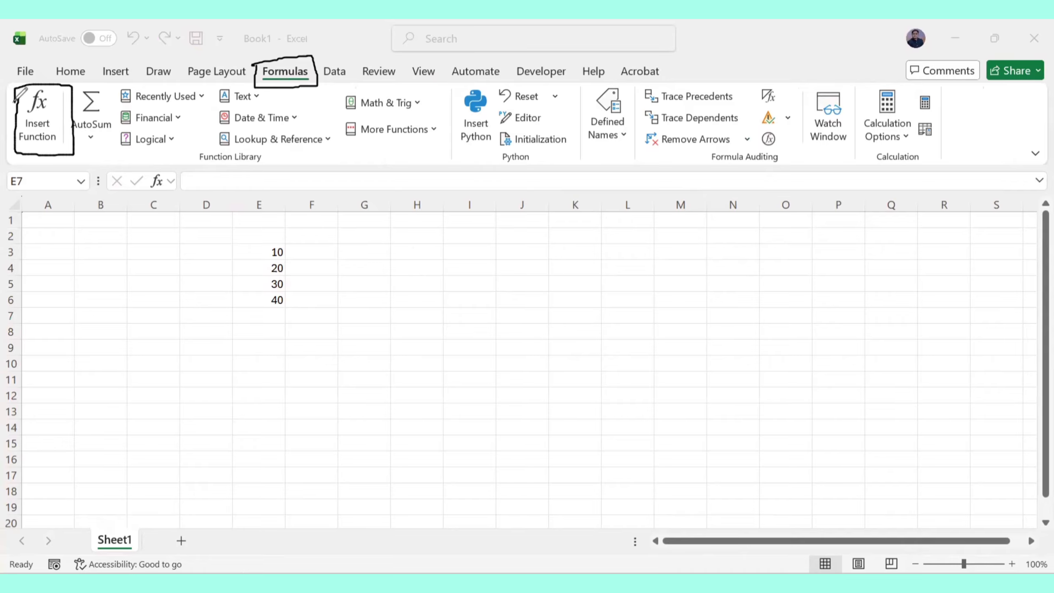
pyautogui.moveTo(50, 149)
pyautogui.mouseDown()
pyautogui.moveTo(65, 218)
pyautogui.moveTo(85, 222)
pyautogui.moveTo(66, 264)
pyautogui.mouseUp()
pyautogui.moveTo(67, 251)
pyautogui.mouseDown()
pyautogui.moveTo(69, 261)
pyautogui.moveTo(101, 257)
pyautogui.moveTo(38, 249)
pyautogui.moveTo(90, 242)
pyautogui.moveTo(85, 172)
pyautogui.moveTo(65, 139)
pyautogui.moveTo(80, 145)
pyautogui.mouseUp()
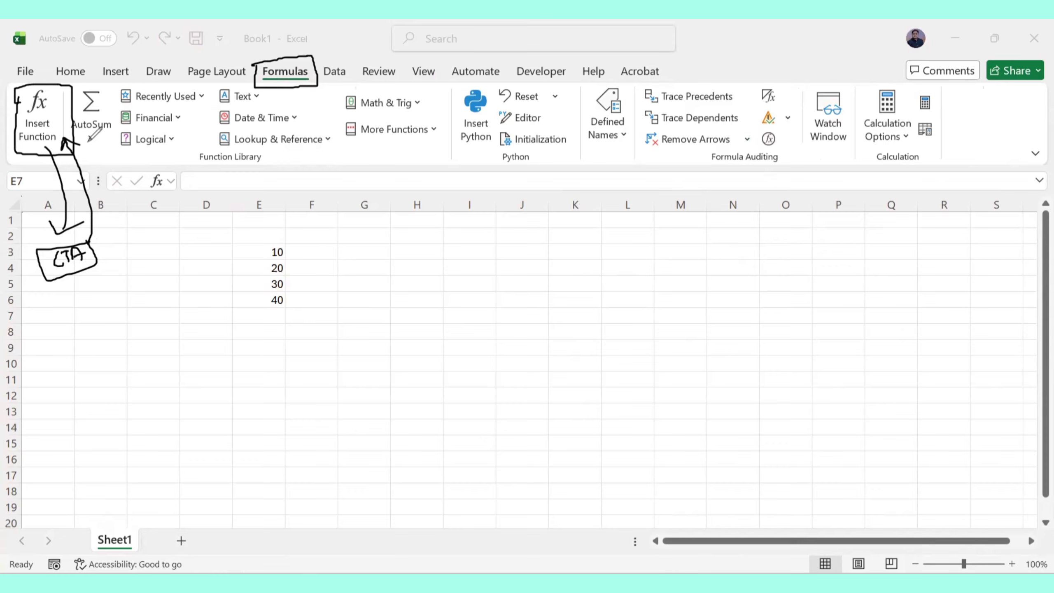
# Step: Undo the box around Insert Function, the handwritten "CTA" label and their arrows
pyautogui.hotkey('ctrl', 'z')
pyautogui.hotkey('ctrl', 'z')
pyautogui.hotkey('ctrl', 'z')
pyautogui.hotkey('ctrl', 'z')
pyautogui.hotkey('ctrl', 'z')
pyautogui.hotkey('ctrl', 'z')
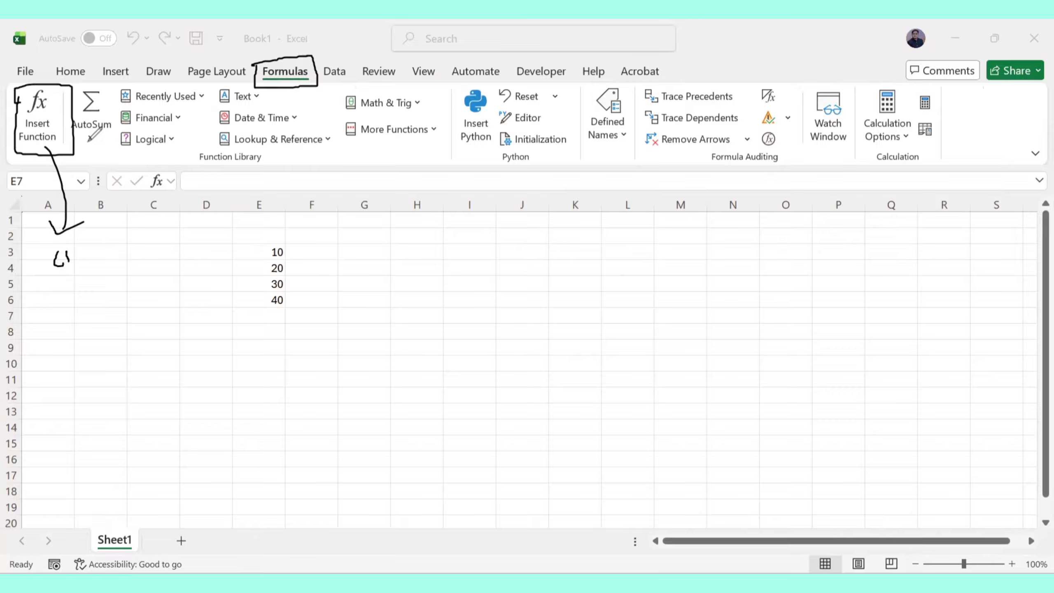
pyautogui.hotkey('ctrl', 'z')
pyautogui.hotkey('ctrl', 'z')
pyautogui.hotkey('ctrl', 'z')
pyautogui.hotkey('ctrl', 'z')
pyautogui.hotkey('ctrl', 'z')
pyautogui.hotkey('ctrl', 'z')
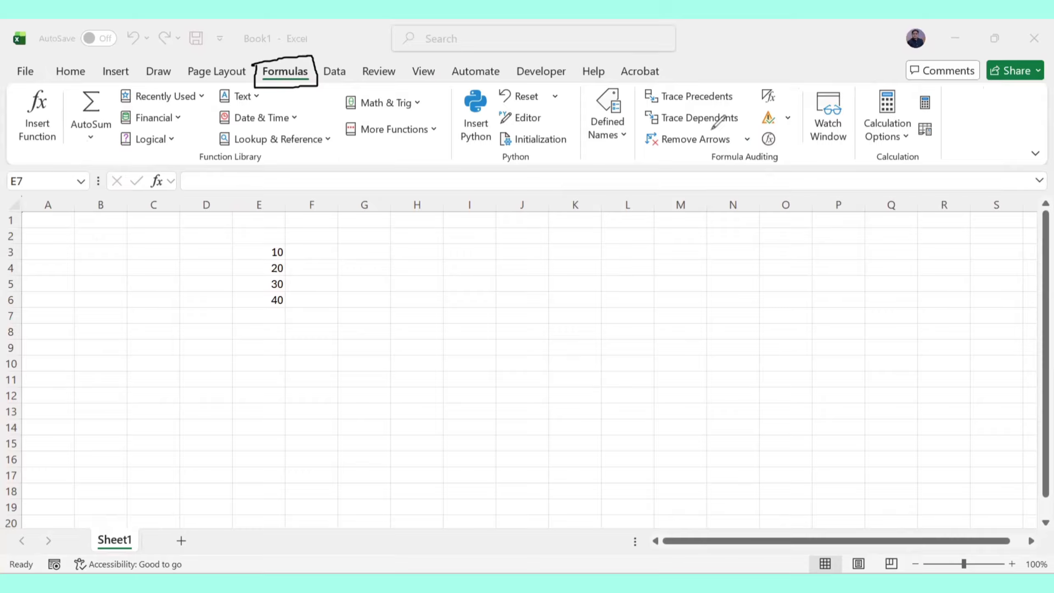
# Step: Start Insert Function for cell G3 and move its dialog clear of the values in E3:E6
pyautogui.click(360, 251)
pyautogui.moveTo(270, 249); pyautogui.dragTo(272, 299)
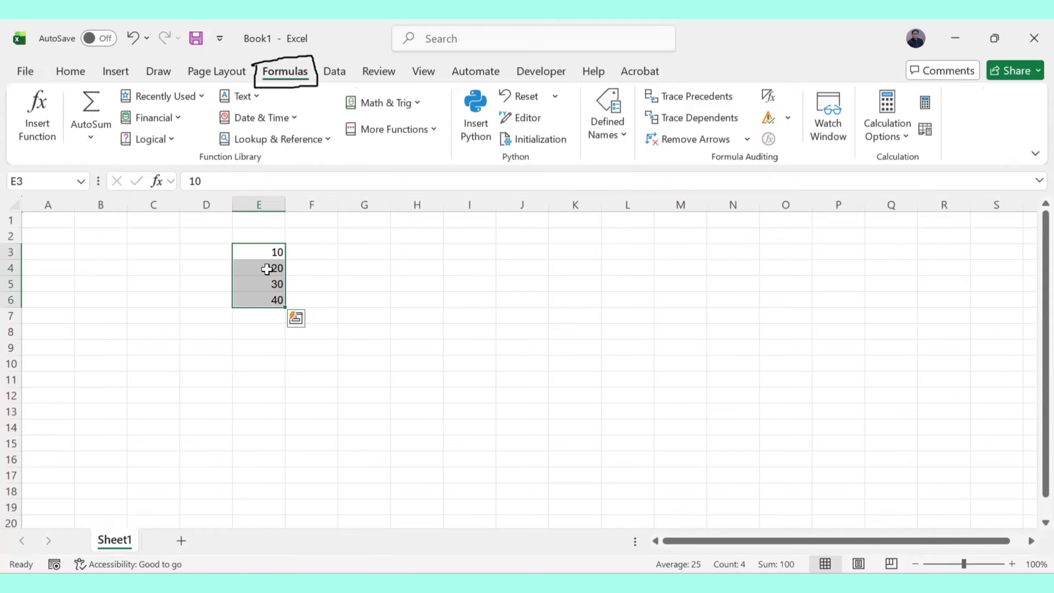
pyautogui.click(358, 250)
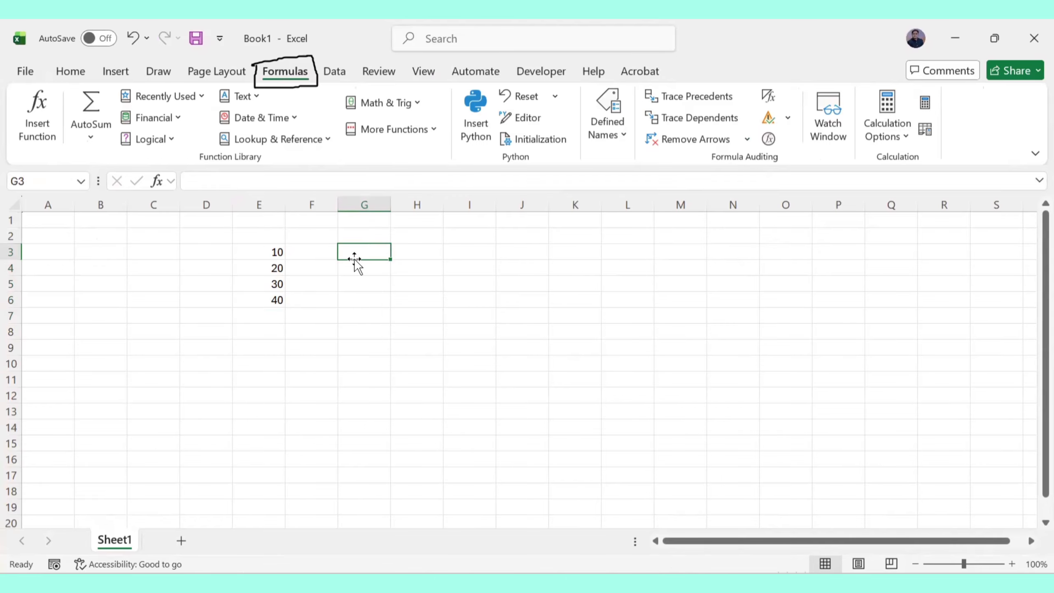
pyautogui.click(38, 120)
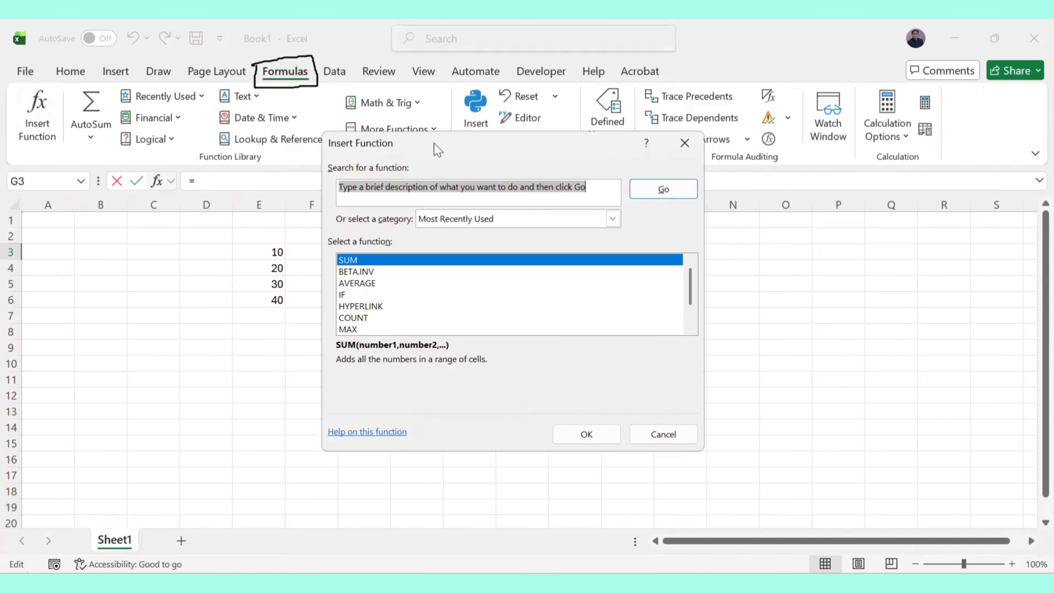
pyautogui.moveTo(433, 143); pyautogui.dragTo(586, 147)
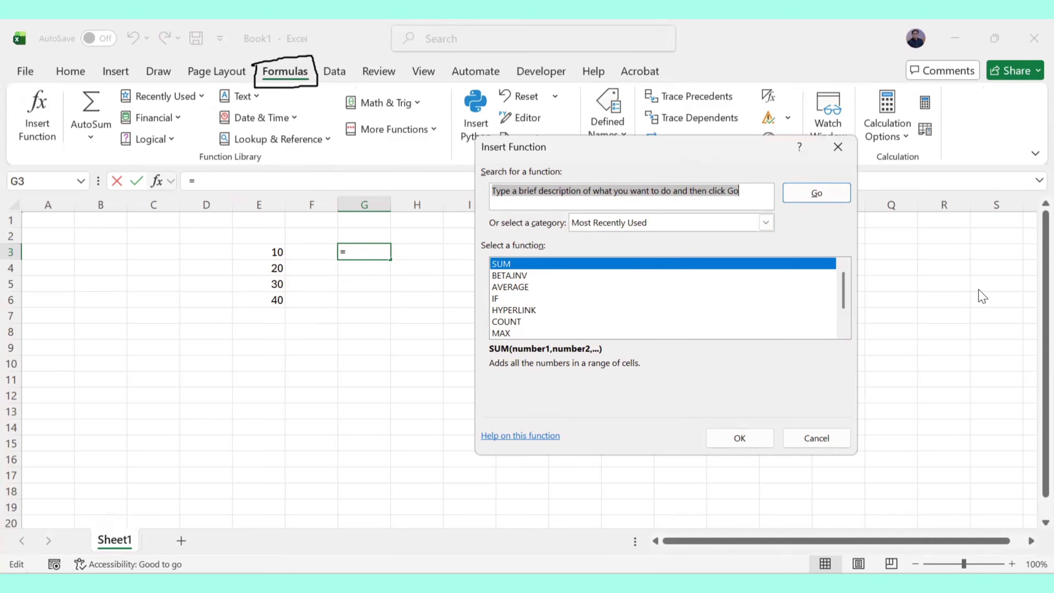
# Step: Tick the values in E3:E6 by pen and handwrite a double-underlined "Average" beside them
pyautogui.hotkey('ctrl', '2')
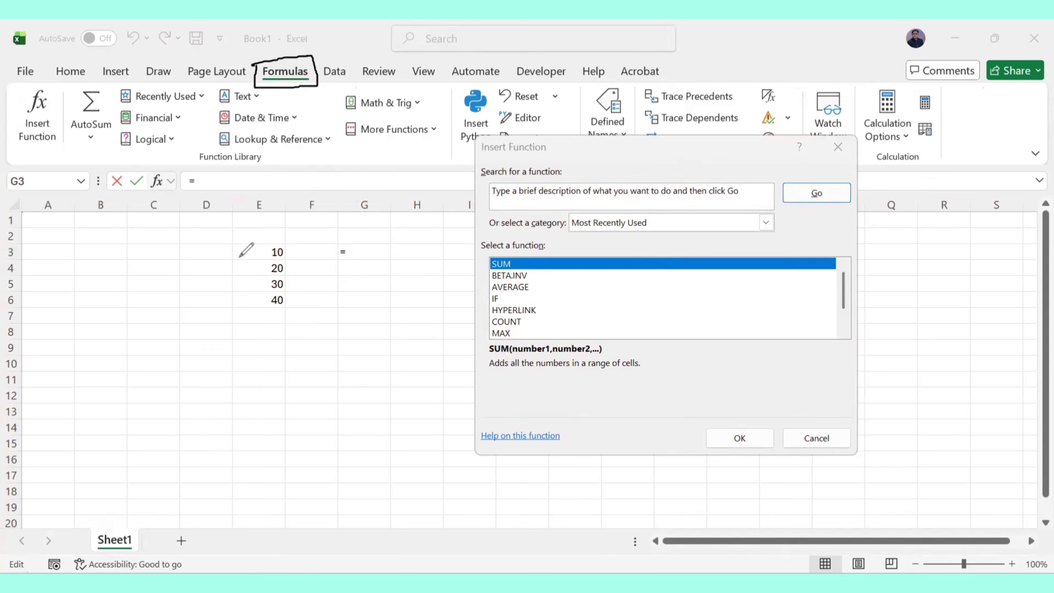
pyautogui.moveTo(238, 255)
pyautogui.mouseDown()
pyautogui.moveTo(298, 239)
pyautogui.moveTo(318, 250)
pyautogui.mouseUp()
pyautogui.moveTo(260, 284)
pyautogui.mouseDown()
pyautogui.moveTo(297, 277)
pyautogui.moveTo(298, 296)
pyautogui.mouseUp()
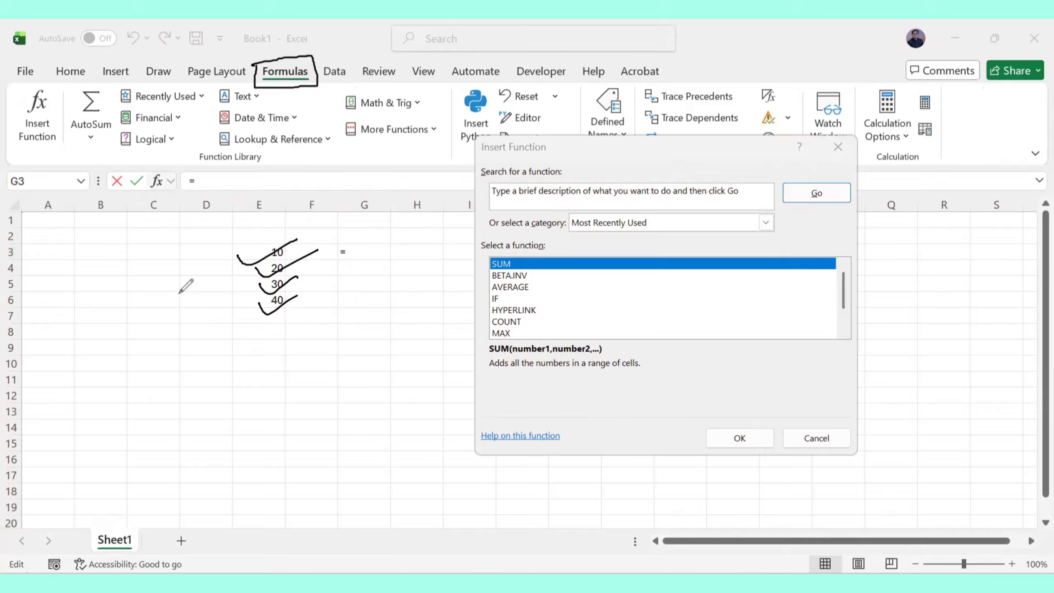
pyautogui.moveTo(127, 283)
pyautogui.mouseDown()
pyautogui.moveTo(130, 299)
pyautogui.moveTo(141, 293)
pyautogui.mouseUp()
pyautogui.moveTo(128, 291)
pyautogui.mouseDown()
pyautogui.moveTo(183, 260)
pyautogui.moveTo(202, 261)
pyautogui.mouseUp()
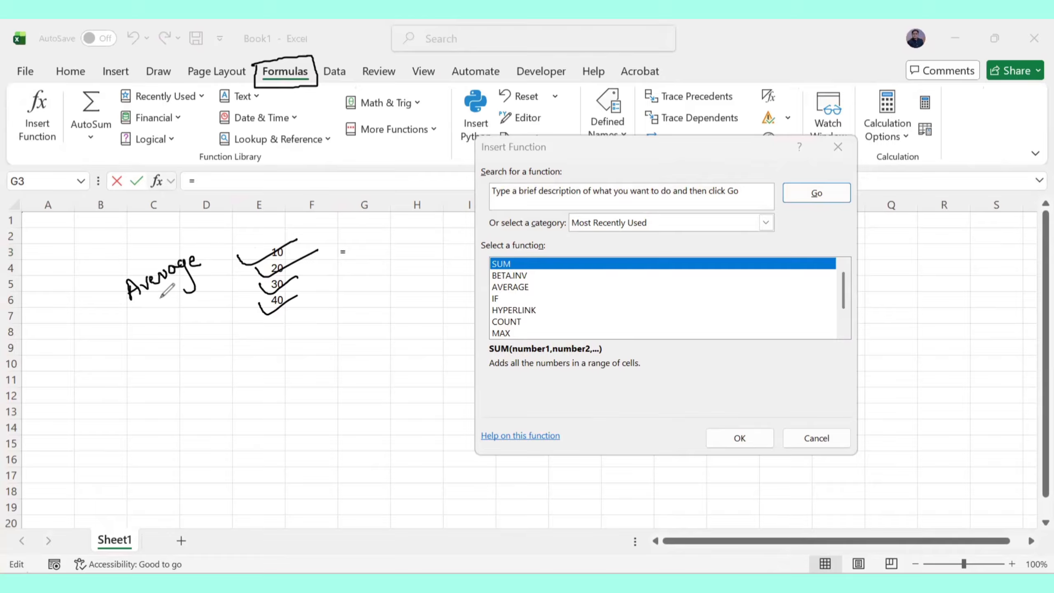
pyautogui.moveTo(145, 308); pyautogui.dragTo(211, 280)
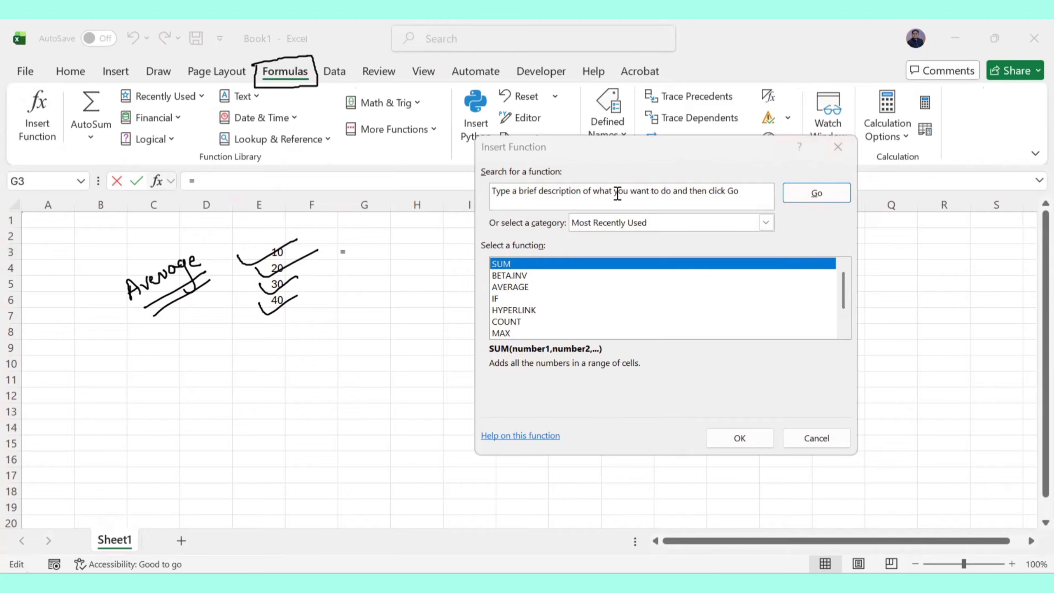
# Step: Replace the function search text with "Average", run the search and select AVERAGE in the results
pyautogui.doubleClick(589, 191)
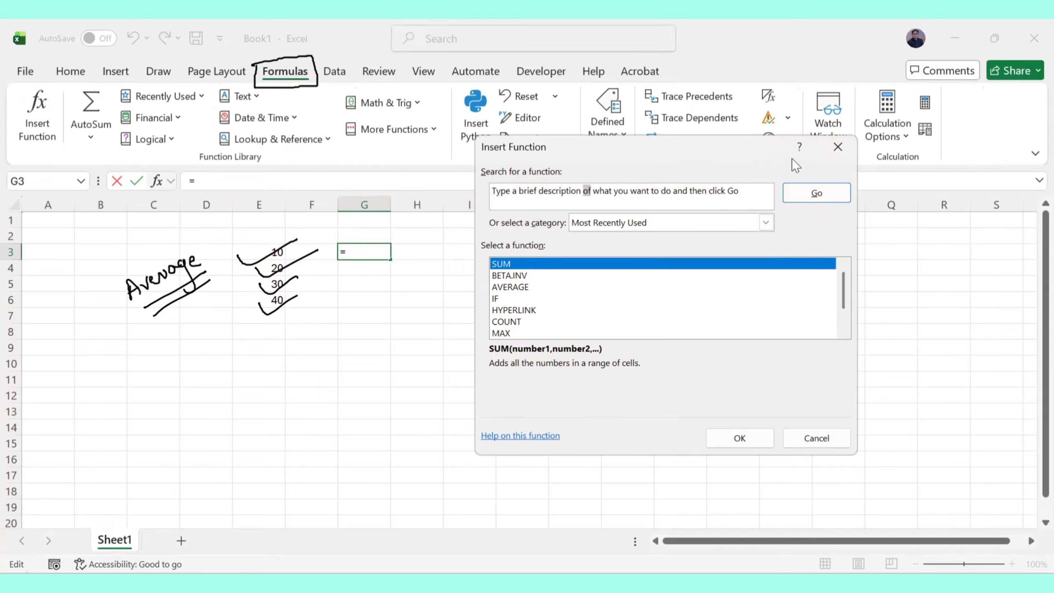
pyautogui.click(745, 191)
pyautogui.press('BackSpace')
pyautogui.press('BackSpace')
pyautogui.press('BackSpace')
pyautogui.press('BackSpace')
pyautogui.press('BackSpace')
pyautogui.press('BackSpace')
pyautogui.press('BackSpace')
pyautogui.press('BackSpace')
pyautogui.press('BackSpace')
pyautogui.press('BackSpace')
pyautogui.press('BackSpace')
pyautogui.press('BackSpace')
pyautogui.press('BackSpace')
pyautogui.press('BackSpace')
pyautogui.press('BackSpace')
pyautogui.press('BackSpace')
pyautogui.press('BackSpace')
pyautogui.press('BackSpace')
pyautogui.press('BackSpace')
pyautogui.press('BackSpace')
pyautogui.press('BackSpace')
pyautogui.press('BackSpace')
pyautogui.press('BackSpace')
pyautogui.press('BackSpace')
pyautogui.press('BackSpace')
pyautogui.press('BackSpace')
pyautogui.press('BackSpace')
pyautogui.press('BackSpace')
pyautogui.press('BackSpace')
pyautogui.press('BackSpace')
pyautogui.press('BackSpace')
pyautogui.press('BackSpace')
pyautogui.press('BackSpace')
pyautogui.press('BackSpace')
pyautogui.press('BackSpace')
pyautogui.press('BackSpace')
pyautogui.press('BackSpace')
pyautogui.press('BackSpace')
pyautogui.press('BackSpace')
pyautogui.press('BackSpace')
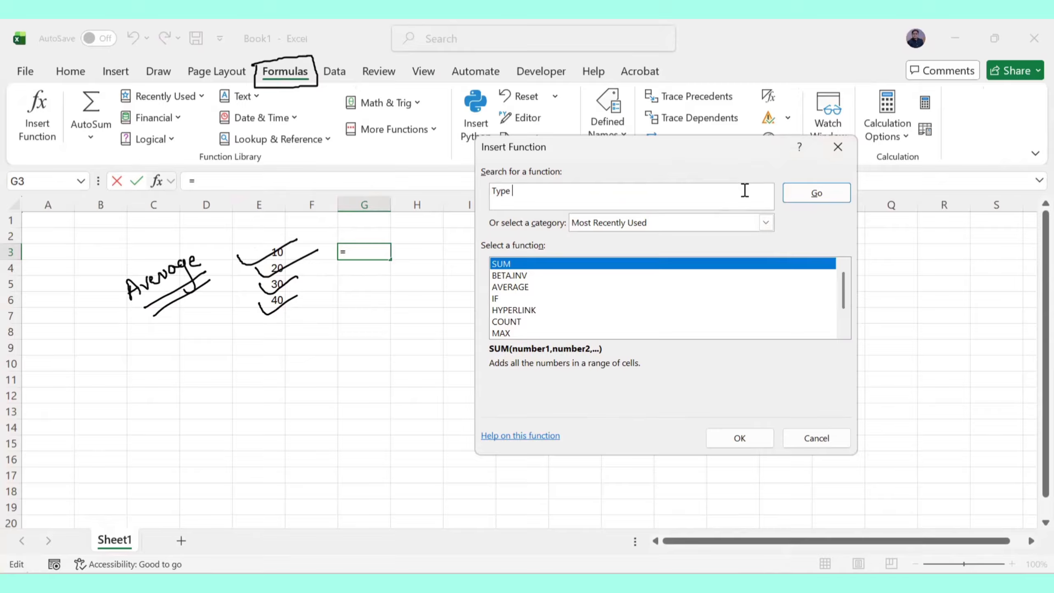
pyautogui.write('Average')
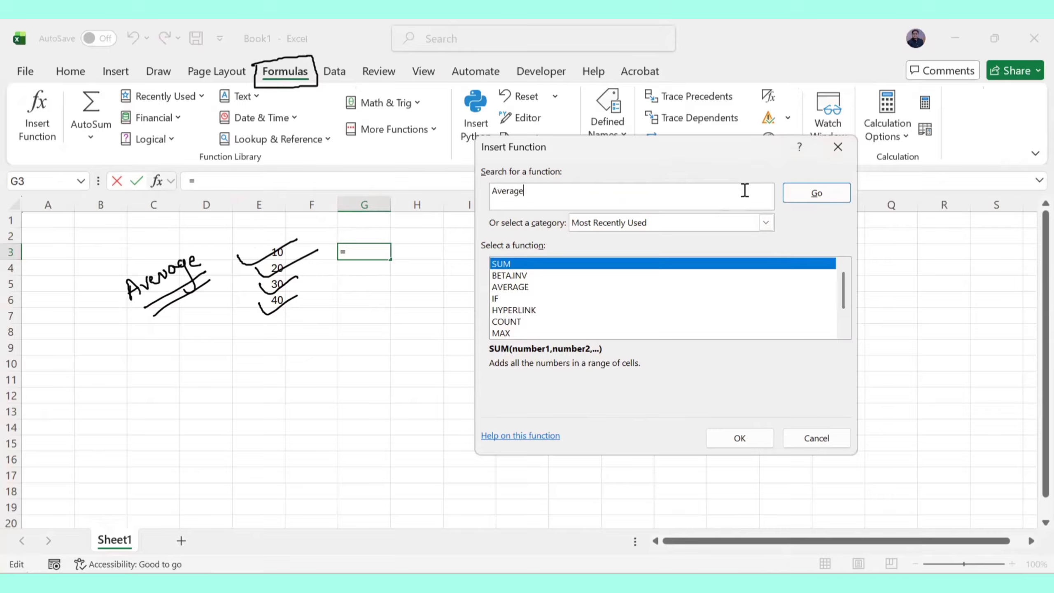
pyautogui.click(802, 200)
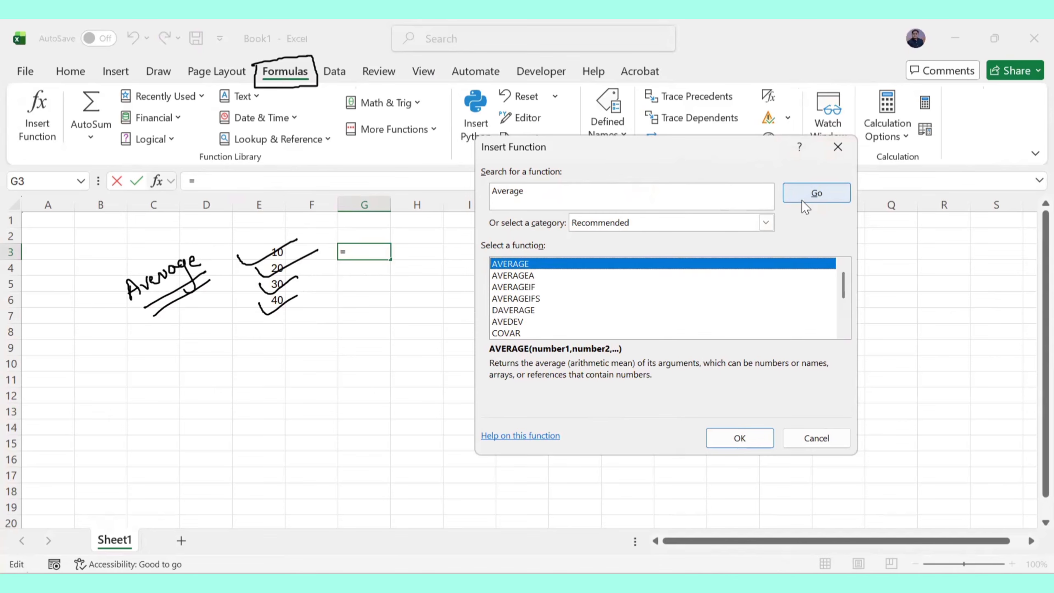
pyautogui.doubleClick(512, 264)
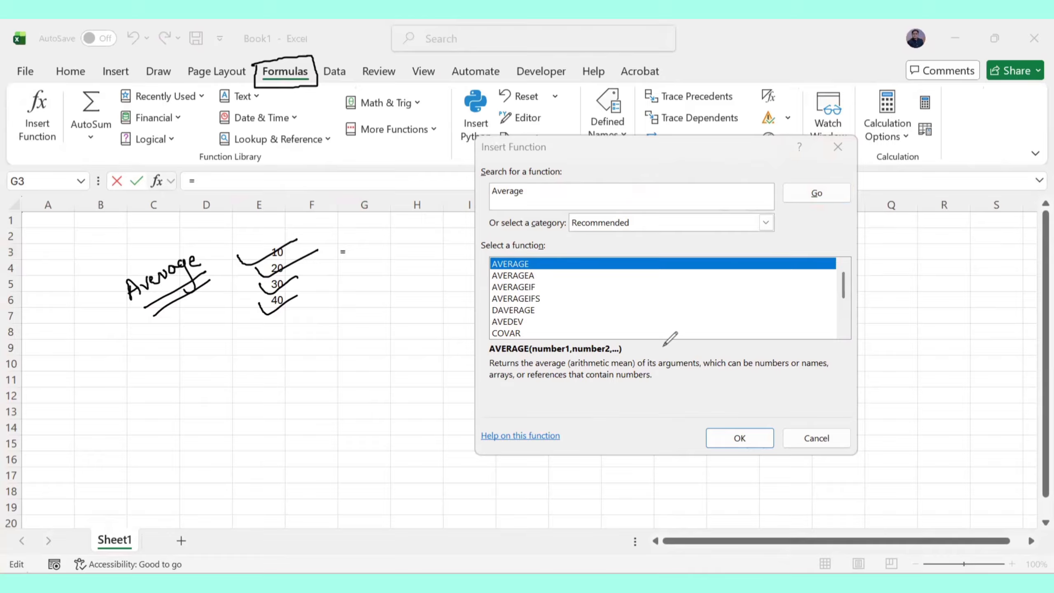
# Step: Tick AVERAGE and outline the list of found functions by pen, and undo both marks
pyautogui.moveTo(478, 267)
pyautogui.mouseDown()
pyautogui.moveTo(523, 261)
pyautogui.moveTo(546, 322)
pyautogui.moveTo(491, 353)
pyautogui.moveTo(478, 267)
pyautogui.moveTo(545, 256)
pyautogui.mouseUp()
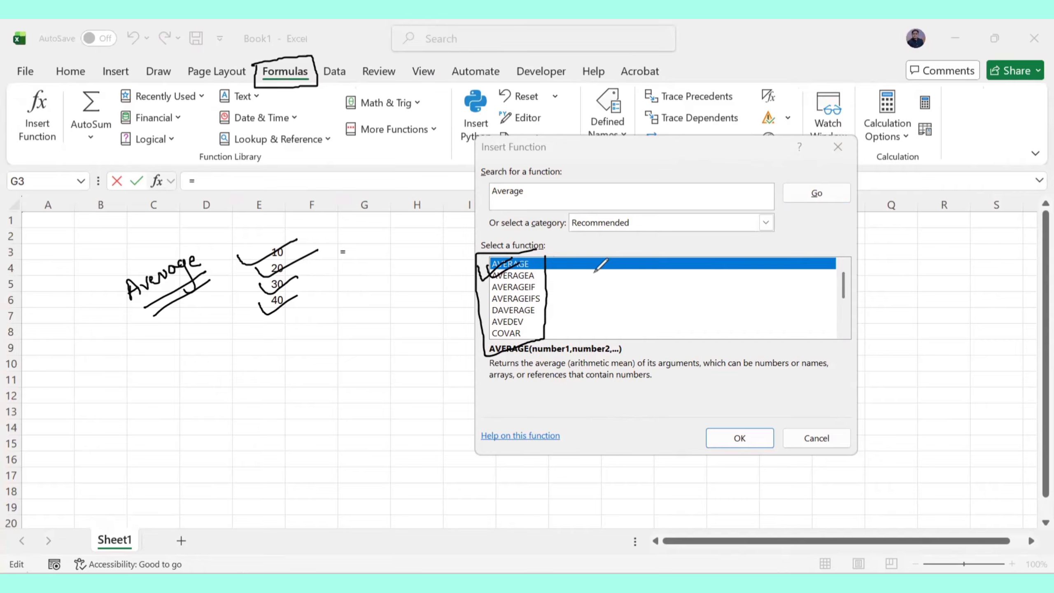
pyautogui.hotkey('ctrl', 'z')
pyautogui.hotkey('ctrl', 'z')
pyautogui.hotkey('ctrl', 'z')
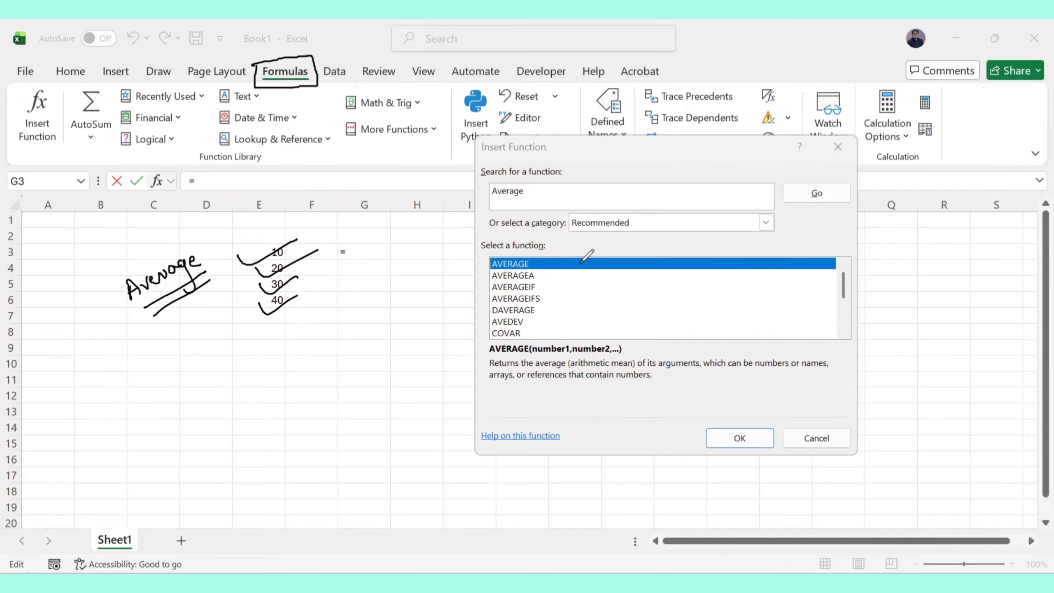
# Step: Write pen notes beside AVERAGE and the functions listed below it
pyautogui.moveTo(540, 264)
pyautogui.mouseDown()
pyautogui.moveTo(557, 248)
pyautogui.moveTo(579, 248)
pyautogui.mouseUp()
pyautogui.moveTo(581, 245); pyautogui.dragTo(639, 235)
pyautogui.moveTo(541, 285); pyautogui.dragTo(726, 236)
# Step: Undo the pen notes beside the function list, plus the underlines and final letter of the handwritten "Average"
pyautogui.hotkey('ctrl', 'z')
pyautogui.hotkey('ctrl', 'z')
pyautogui.hotkey('ctrl', 'z')
pyautogui.hotkey('ctrl', 'z')
pyautogui.hotkey('ctrl', 'z')
pyautogui.hotkey('ctrl', 'z')
pyautogui.hotkey('ctrl', 'z')
pyautogui.hotkey('ctrl', 'z')
pyautogui.hotkey('ctrl', 'z')
pyautogui.hotkey('ctrl', 'z')
pyautogui.hotkey('ctrl', 'z')
pyautogui.hotkey('ctrl', 'z')
pyautogui.hotkey('ctrl', 'z')
pyautogui.hotkey('ctrl', 'z')
pyautogui.hotkey('ctrl', 'z')
pyautogui.hotkey('ctrl', 'z')
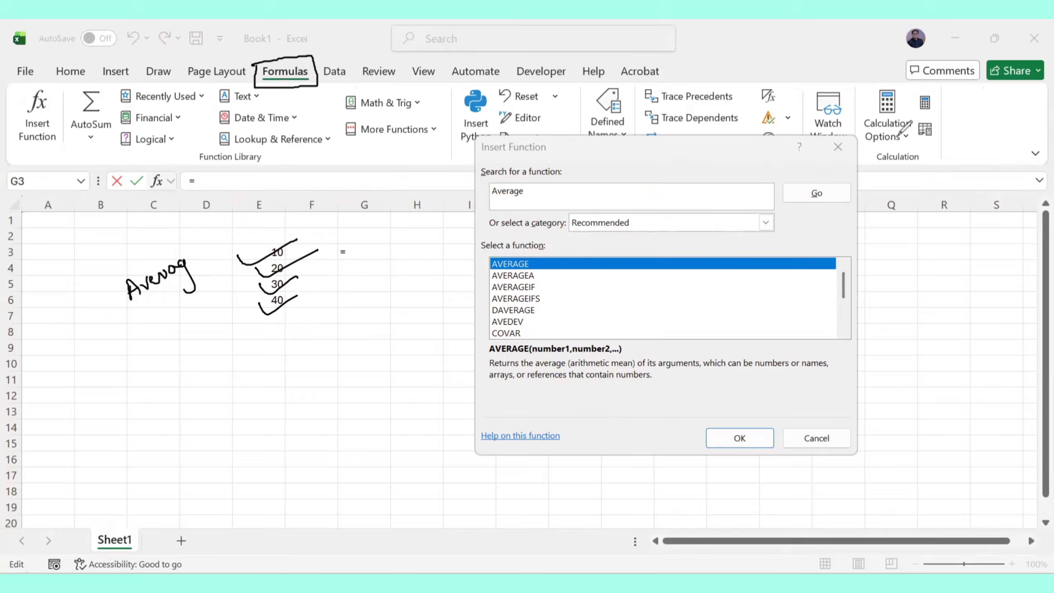
# Step: Insert the AVERAGE function into G3 and clear the suggested range from its Number1 argument
pyautogui.click(515, 266)
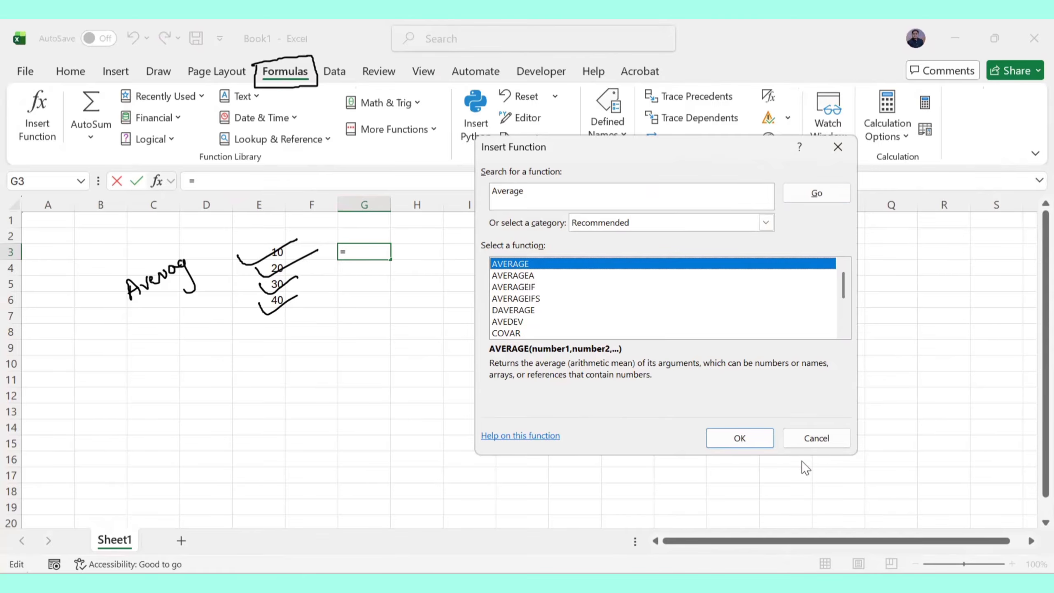
pyautogui.click(734, 437)
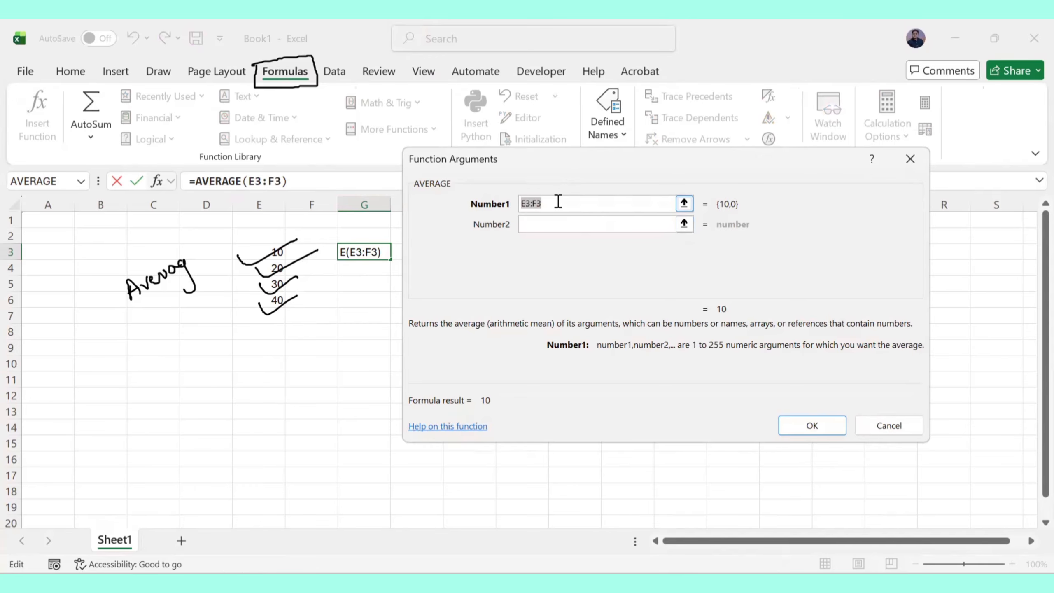
pyautogui.click(549, 203)
pyautogui.press('BackSpace')
pyautogui.press('BackSpace')
pyautogui.press('BackSpace')
pyautogui.press('BackSpace')
pyautogui.press('BackSpace')
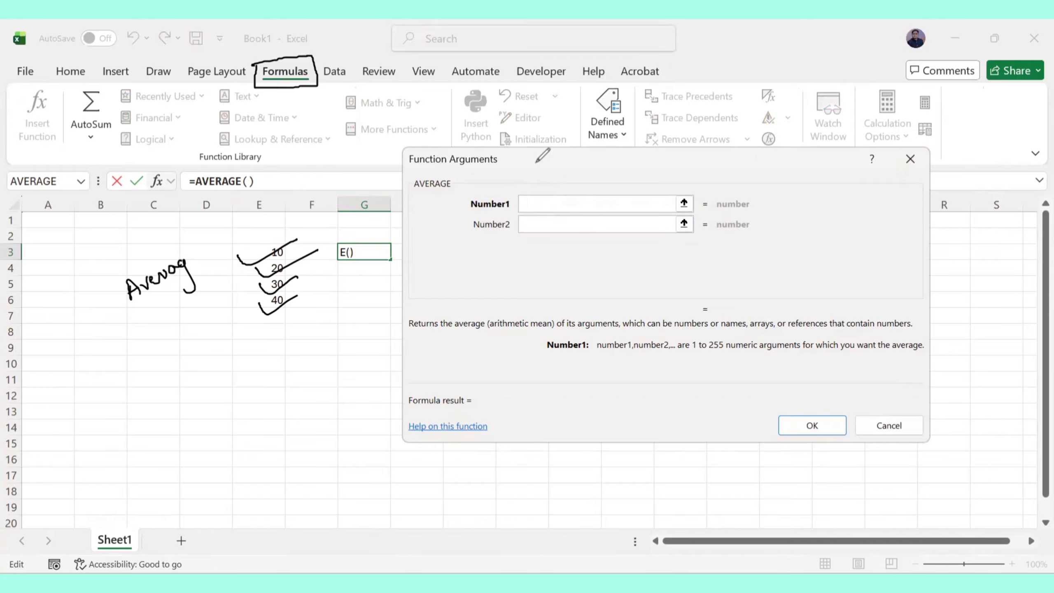
# Step: Handwrite a note over the AVERAGE arguments dialog explaining "Arguments" as values for which you want to do an average
pyautogui.moveTo(535, 175)
pyautogui.mouseDown()
pyautogui.moveTo(546, 157)
pyautogui.moveTo(578, 170)
pyautogui.mouseUp()
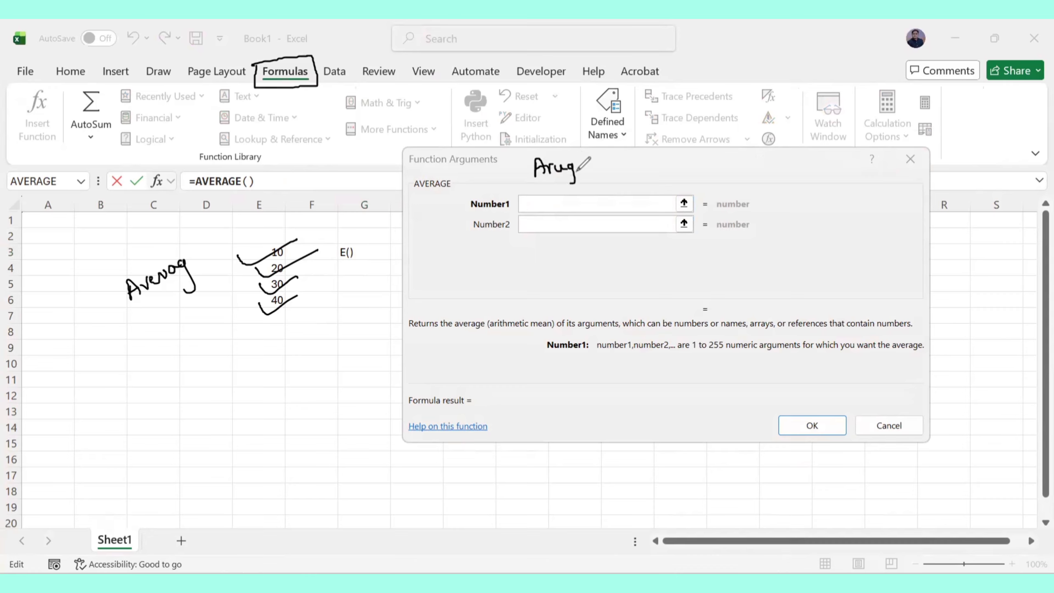
pyautogui.hotkey('ctrl', 'z')
pyautogui.hotkey('ctrl', 'z')
pyautogui.moveTo(561, 163)
pyautogui.mouseDown()
pyautogui.moveTo(715, 166)
pyautogui.moveTo(713, 180)
pyautogui.moveTo(743, 161)
pyautogui.moveTo(755, 175)
pyautogui.mouseUp()
pyautogui.moveTo(758, 168)
pyautogui.mouseDown()
pyautogui.moveTo(801, 173)
pyautogui.moveTo(787, 177)
pyautogui.moveTo(814, 200)
pyautogui.moveTo(821, 192)
pyautogui.moveTo(791, 235)
pyautogui.moveTo(859, 203)
pyautogui.moveTo(884, 219)
pyautogui.mouseUp()
pyautogui.moveTo(792, 237)
pyautogui.mouseDown()
pyautogui.moveTo(798, 272)
pyautogui.moveTo(821, 245)
pyautogui.moveTo(837, 248)
pyautogui.mouseUp()
pyautogui.moveTo(839, 243); pyautogui.dragTo(904, 227)
pyautogui.moveTo(821, 275)
pyautogui.mouseDown()
pyautogui.moveTo(826, 265)
pyautogui.moveTo(814, 286)
pyautogui.moveTo(878, 274)
pyautogui.moveTo(915, 249)
pyautogui.moveTo(908, 287)
pyautogui.moveTo(921, 252)
pyautogui.mouseUp()
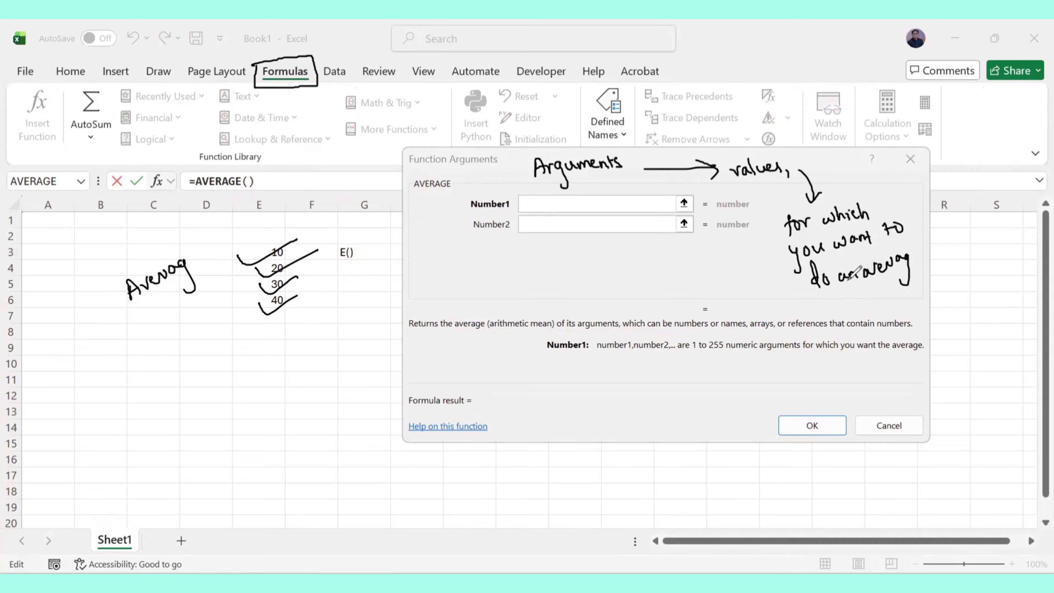
# Step: Undo the whole handwritten explanation of "Arguments"
pyautogui.hotkey('ctrl', 'z')
pyautogui.hotkey('ctrl', 'z')
pyautogui.hotkey('ctrl', 'z')
pyautogui.hotkey('ctrl', 'z')
pyautogui.hotkey('ctrl', 'z')
pyautogui.hotkey('ctrl', 'z')
pyautogui.hotkey('ctrl', 'z')
pyautogui.hotkey('ctrl', 'z')
pyautogui.hotkey('ctrl', 'z')
pyautogui.hotkey('ctrl', 'z')
pyautogui.hotkey('ctrl', 'z')
pyautogui.hotkey('ctrl', 'z')
pyautogui.hotkey('ctrl', 'z')
pyautogui.hotkey('ctrl', 'z')
pyautogui.hotkey('ctrl', 'z')
pyautogui.hotkey('ctrl', 'z')
pyautogui.hotkey('ctrl', 'z')
pyautogui.hotkey('ctrl', 'z')
pyautogui.hotkey('ctrl', 'z')
pyautogui.hotkey('ctrl', 'z')
pyautogui.hotkey('ctrl', 'z')
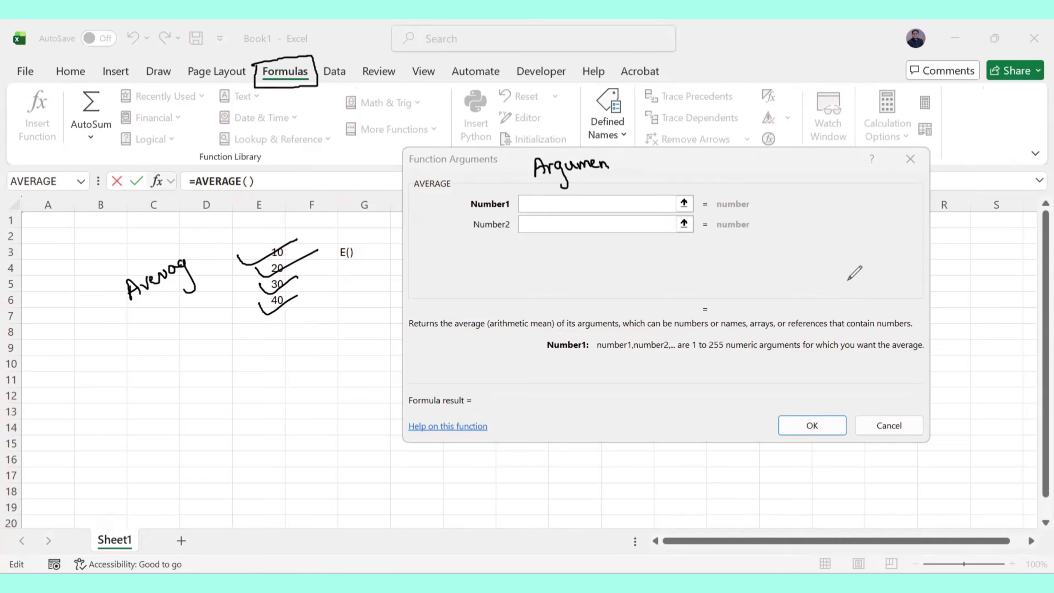
pyautogui.hotkey('ctrl', 'z')
pyautogui.hotkey('ctrl', 'z')
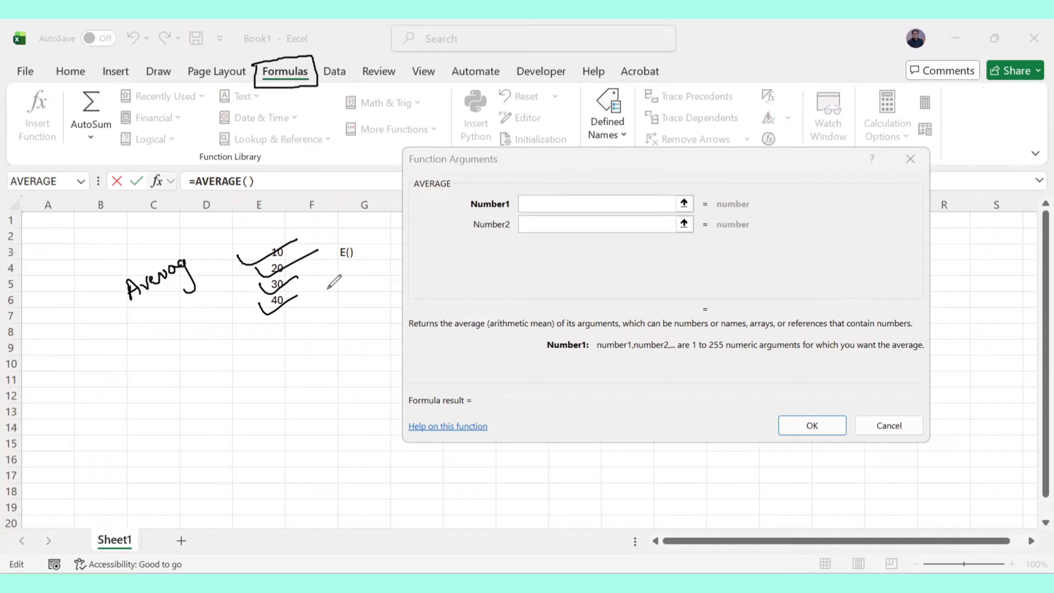
# Step: Handwrite 10, 20, 30 and 40 at the argument fields and a double-underlined "Cell reference" note beside them
pyautogui.moveTo(535, 198)
pyautogui.mouseDown()
pyautogui.moveTo(545, 231)
pyautogui.moveTo(546, 222)
pyautogui.moveTo(539, 256)
pyautogui.moveTo(552, 254)
pyautogui.moveTo(541, 271)
pyautogui.moveTo(555, 268)
pyautogui.moveTo(553, 281)
pyautogui.moveTo(556, 269)
pyautogui.mouseUp()
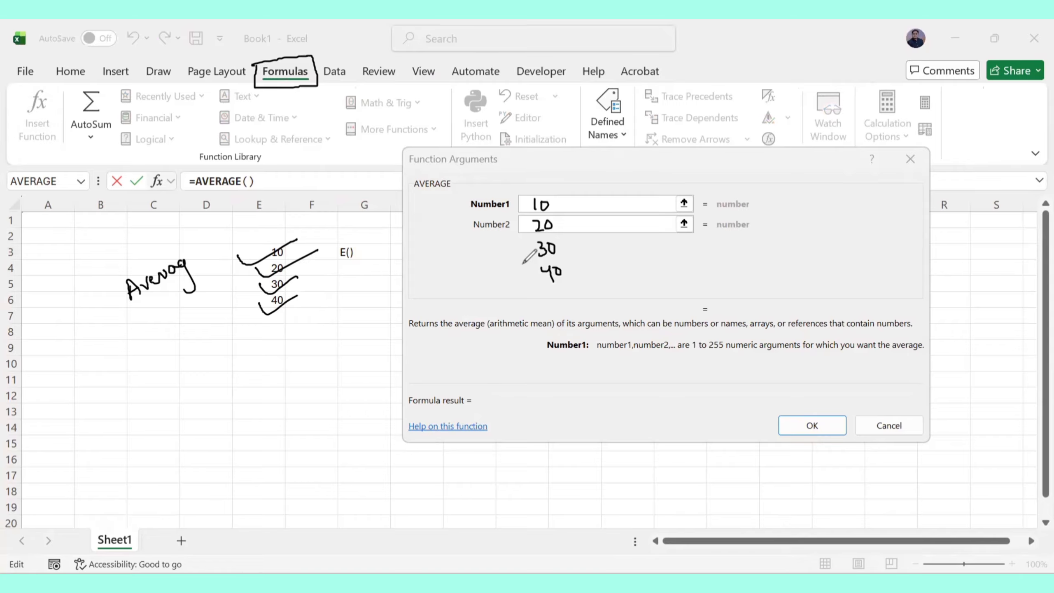
pyautogui.moveTo(678, 260)
pyautogui.mouseDown()
pyautogui.moveTo(684, 279)
pyautogui.moveTo(698, 275)
pyautogui.mouseUp()
pyautogui.moveTo(700, 262)
pyautogui.mouseDown()
pyautogui.moveTo(703, 273)
pyautogui.moveTo(784, 263)
pyautogui.mouseUp()
pyautogui.moveTo(670, 285); pyautogui.dragTo(781, 279)
pyautogui.moveTo(704, 290); pyautogui.dragTo(782, 281)
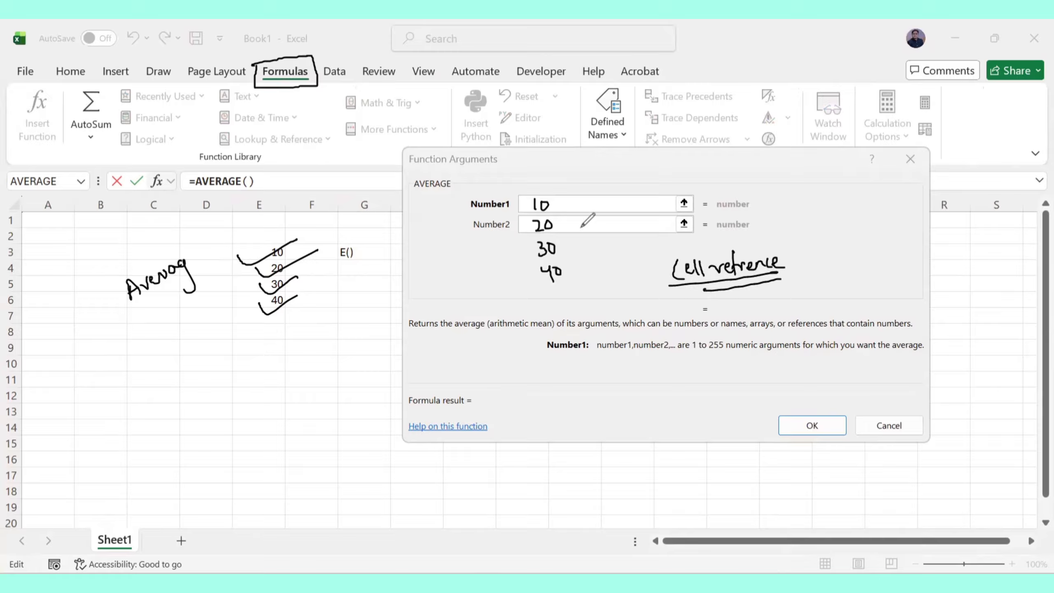
# Step: Erase the "Cell reference" note, handwritten numbers, E3:E6 ticks and "Average" label, and leave pen mode
pyautogui.moveTo(796, 266); pyautogui.dragTo(672, 270)
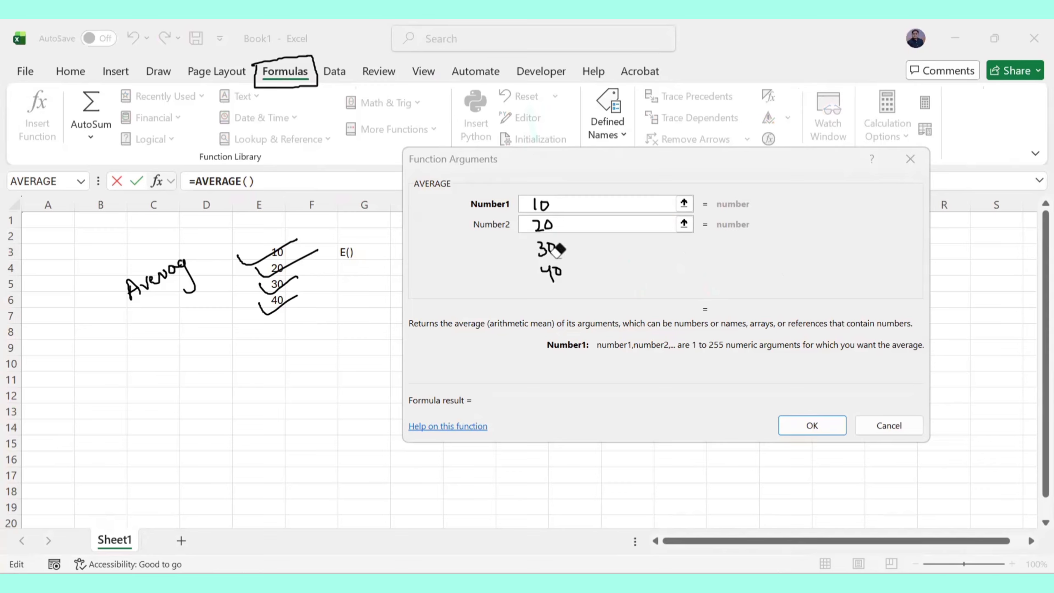
pyautogui.moveTo(558, 249)
pyautogui.mouseDown()
pyautogui.moveTo(536, 198)
pyautogui.moveTo(281, 289)
pyautogui.moveTo(259, 221)
pyautogui.moveTo(282, 288)
pyautogui.moveTo(160, 306)
pyautogui.moveTo(151, 283)
pyautogui.moveTo(122, 295)
pyautogui.mouseUp()
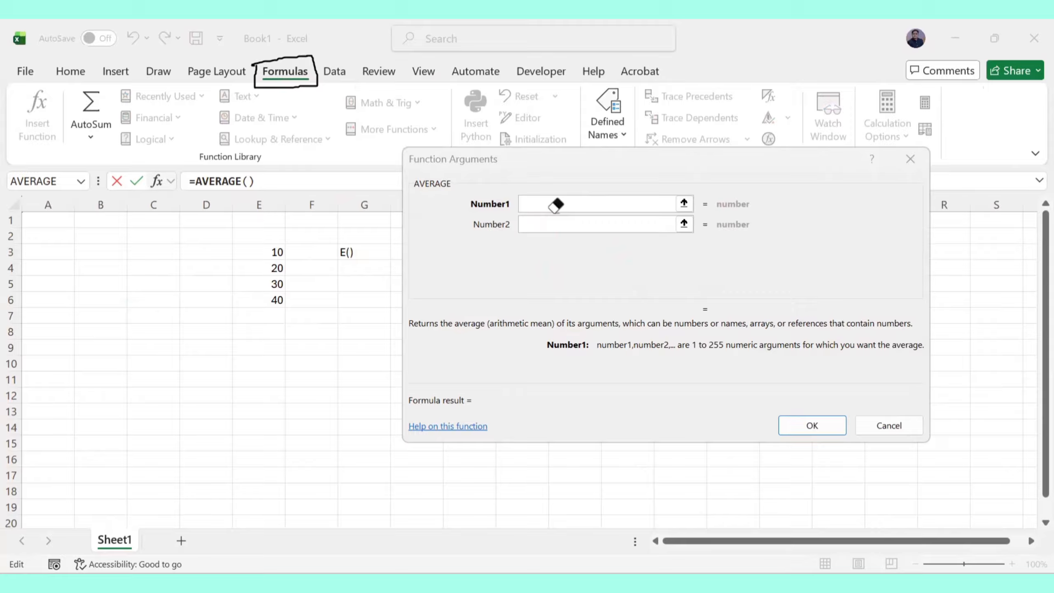
pyautogui.press('Escape')
# Step: Enter 10, 20, 30 and 40 as the AVERAGE arguments Number1 to Number4 and insert the function in G3
pyautogui.write('10')
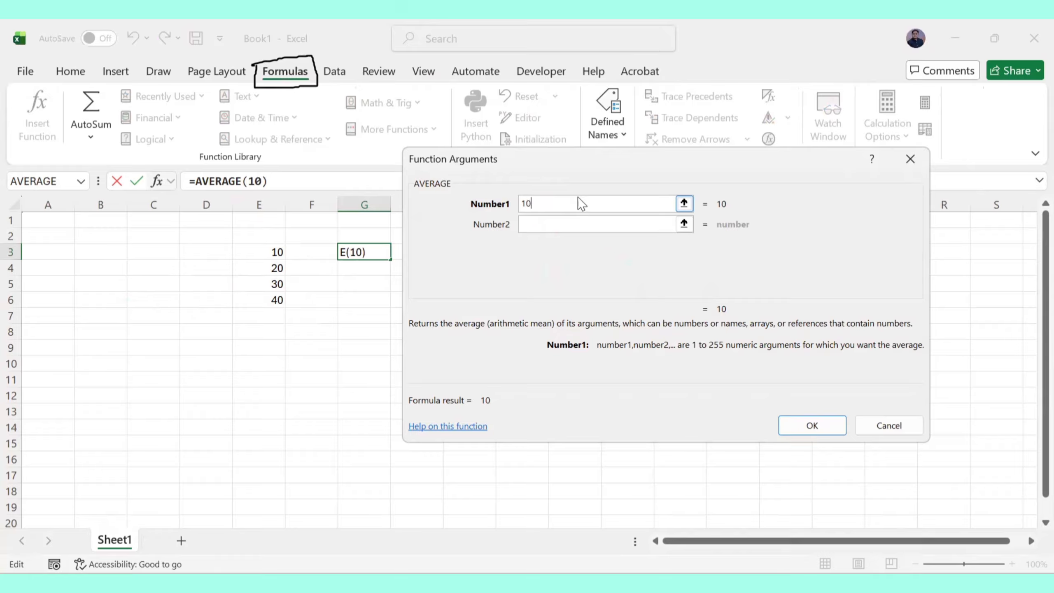
pyautogui.click(575, 222)
pyautogui.write('2')
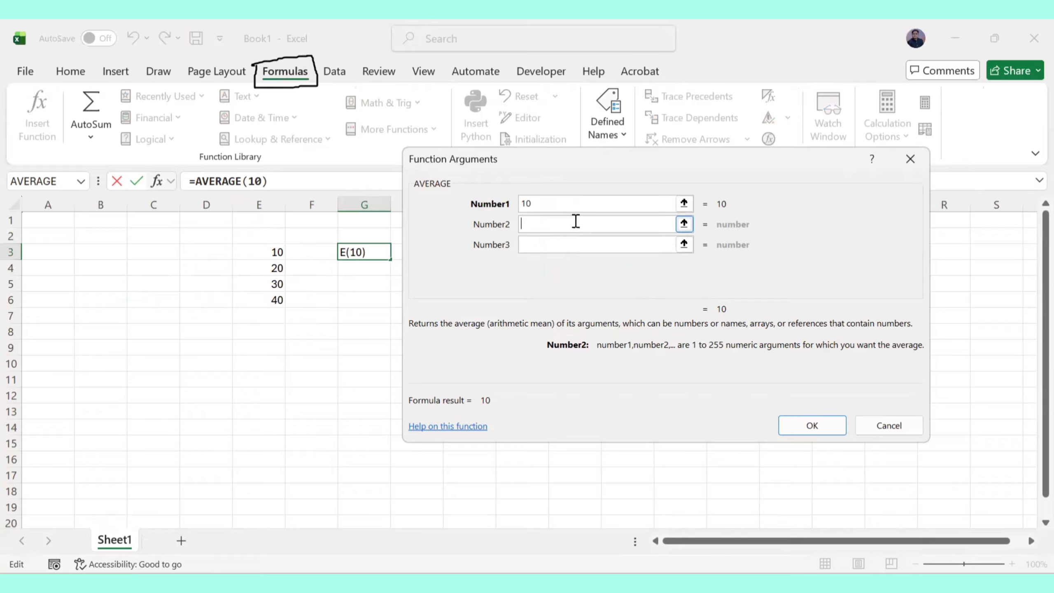
pyautogui.write('0')
pyautogui.click(580, 212)
pyautogui.click(534, 243)
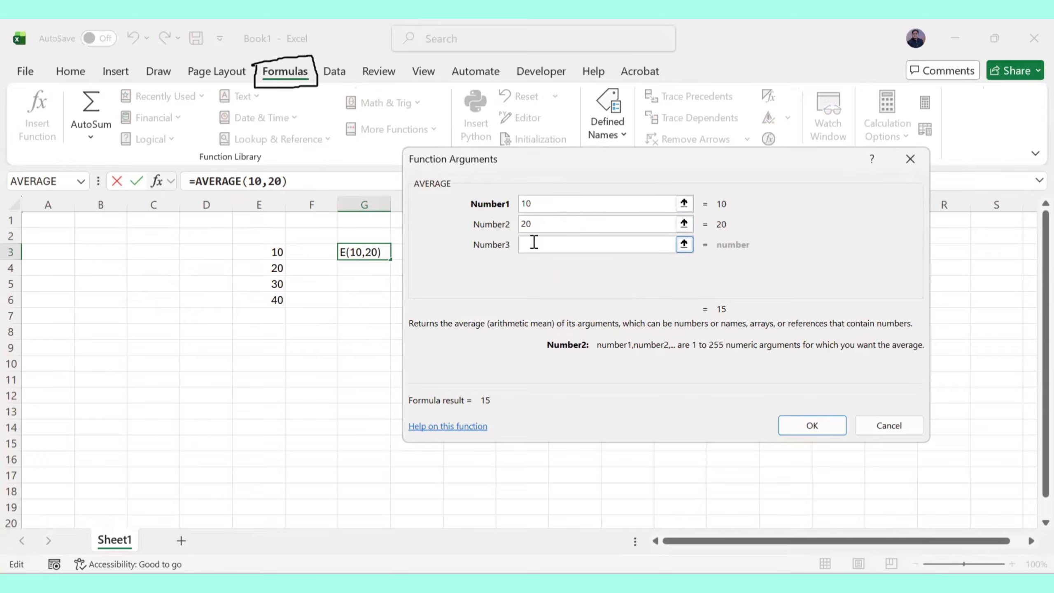
pyautogui.write('30')
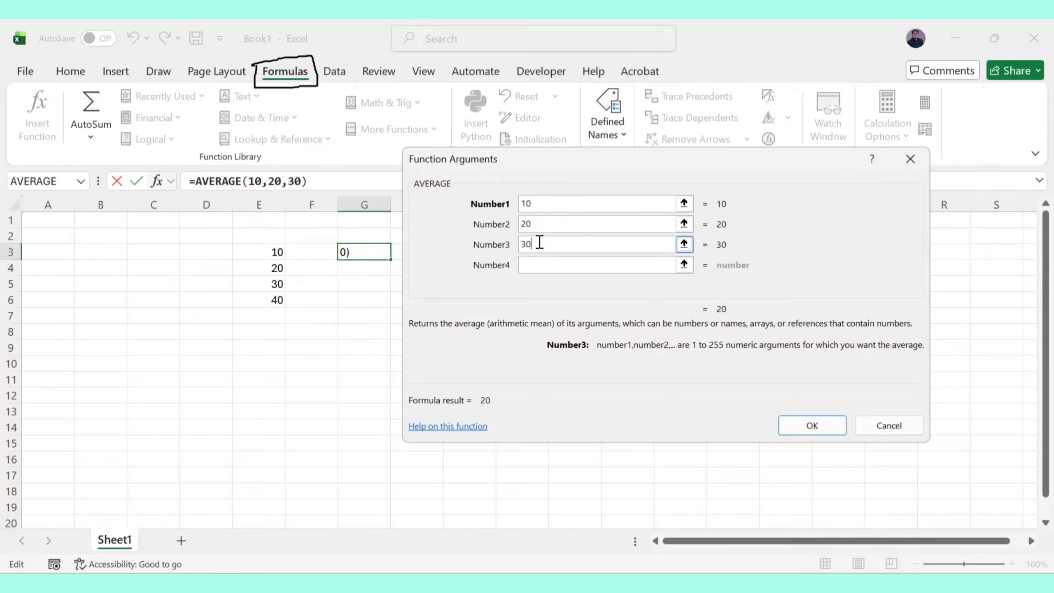
pyautogui.click(535, 263)
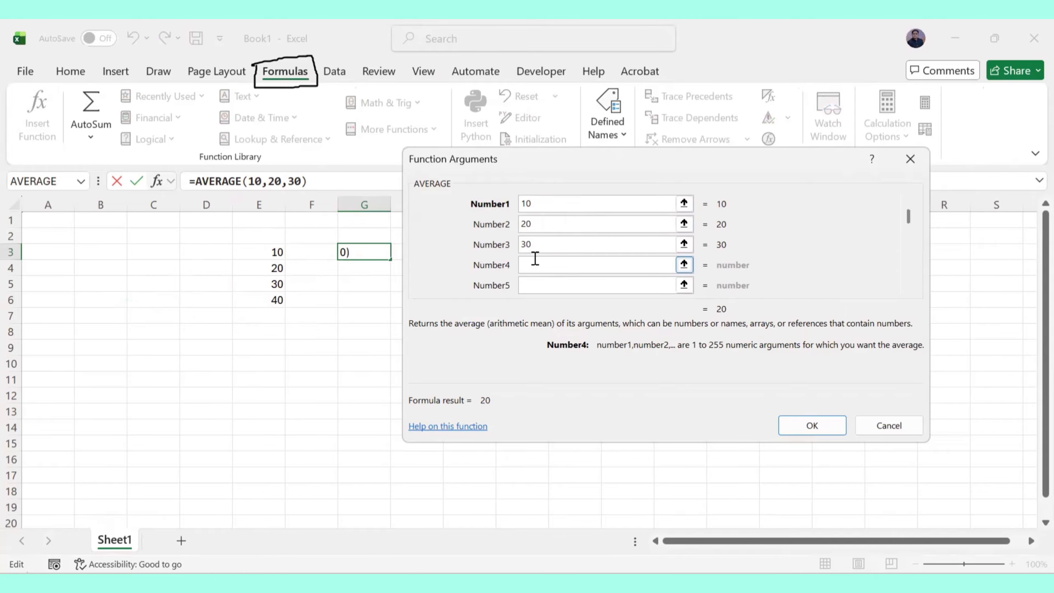
pyautogui.write('40')
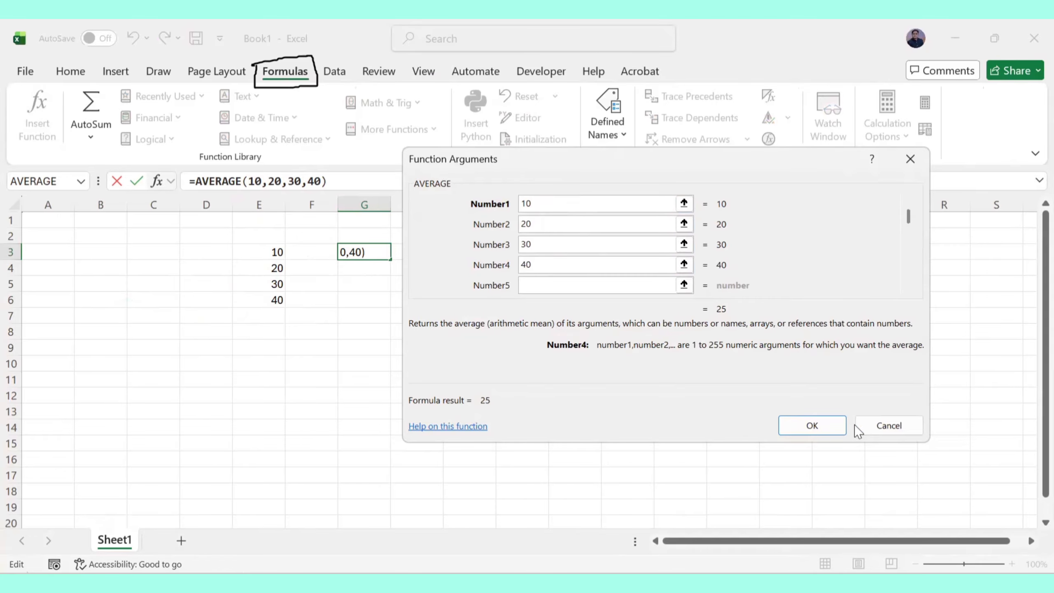
pyautogui.click(833, 422)
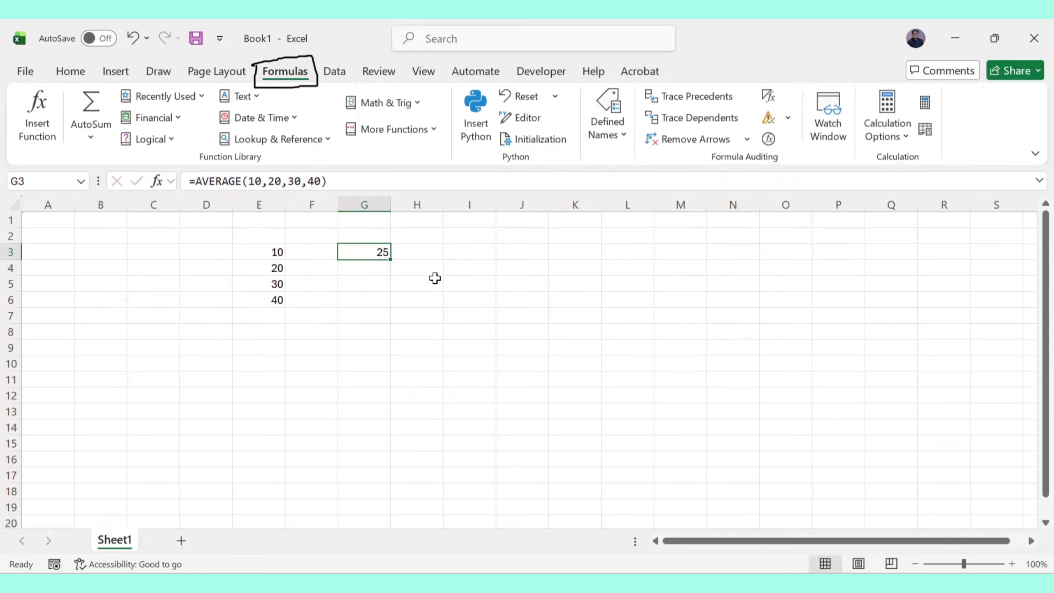
# Step: Start an AVERAGE function in I3 through Insert Function, replacing the suggested Number1 range with E3:E6
pyautogui.click(444, 253)
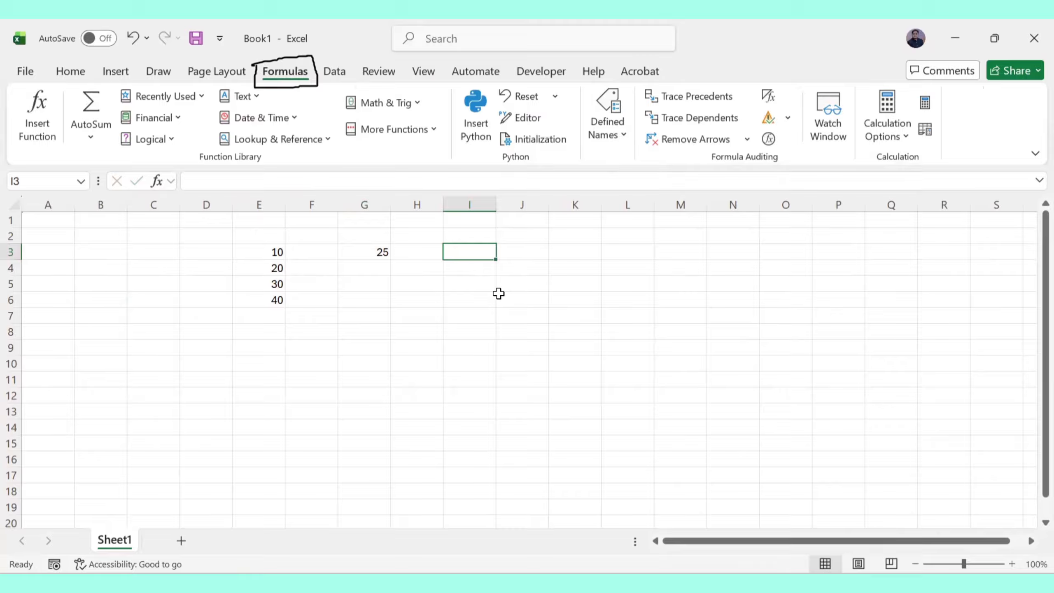
pyautogui.click(45, 137)
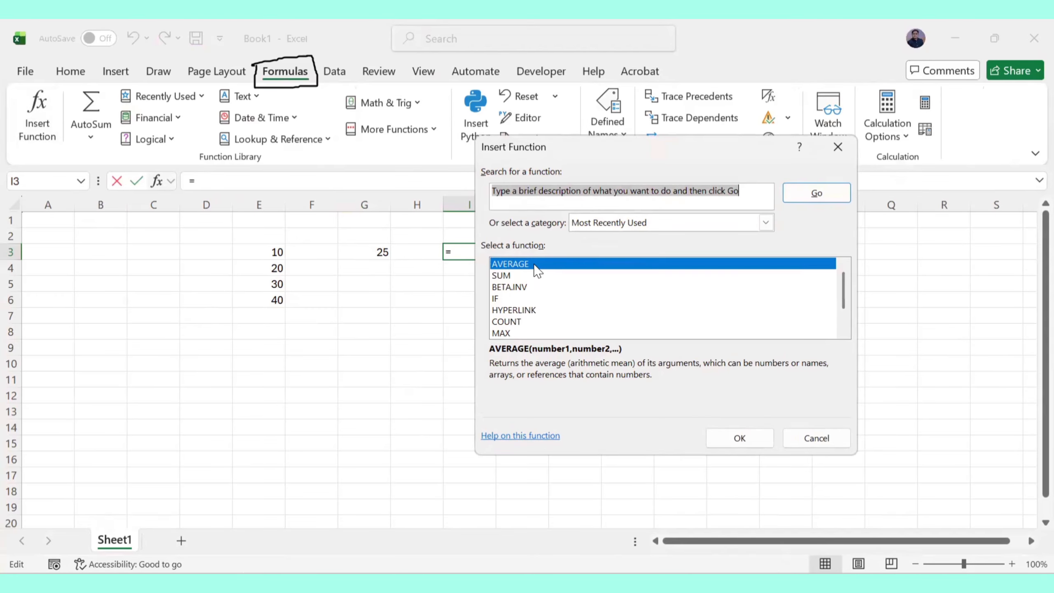
pyautogui.click(731, 437)
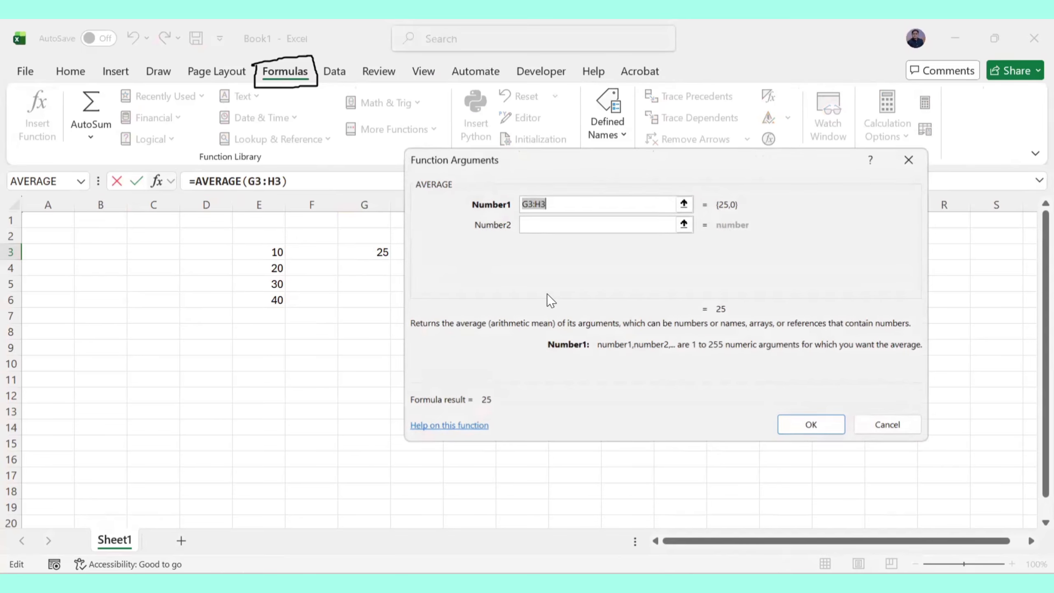
pyautogui.moveTo(582, 163); pyautogui.dragTo(744, 186)
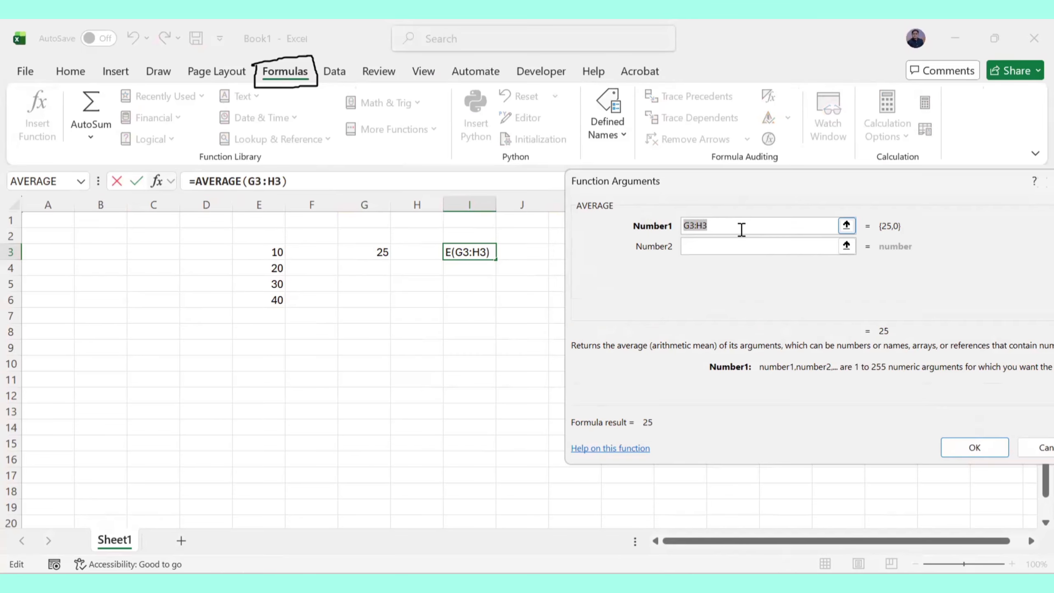
pyautogui.press('BackSpace')
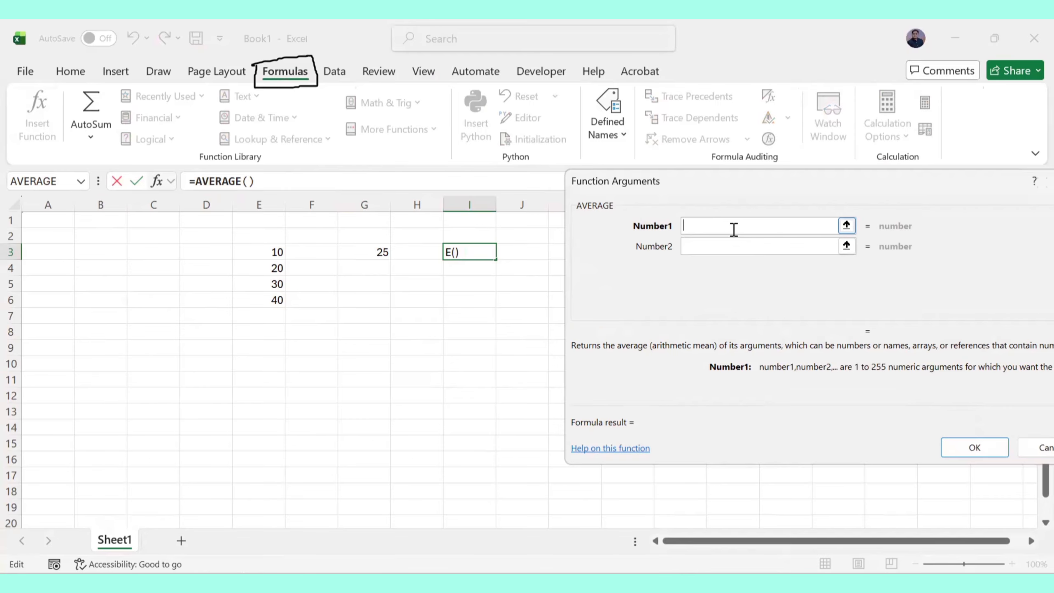
pyautogui.click(267, 250)
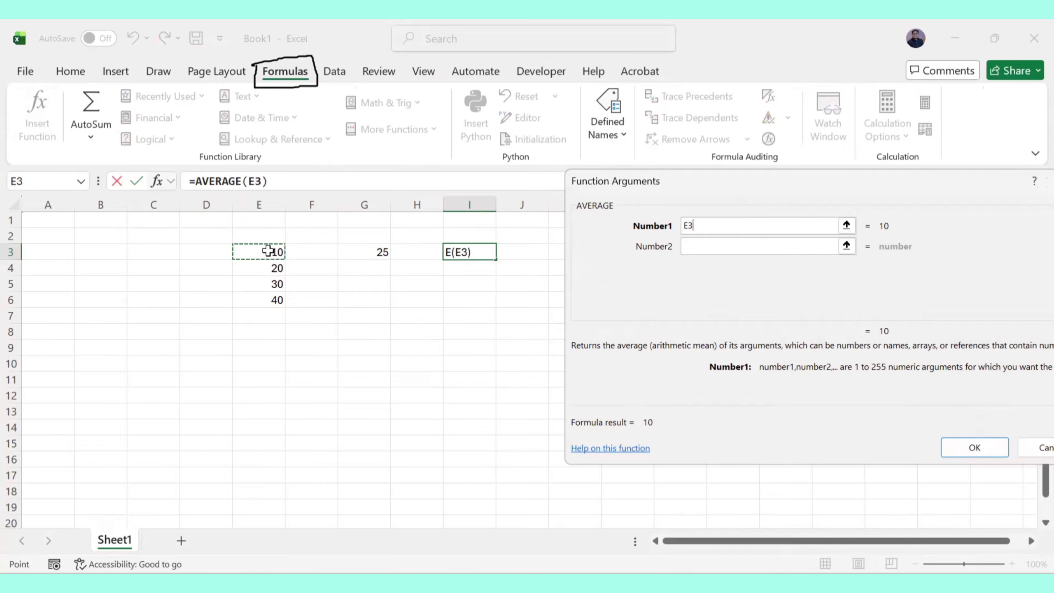
pyautogui.moveTo(267, 252); pyautogui.dragTo(265, 295)
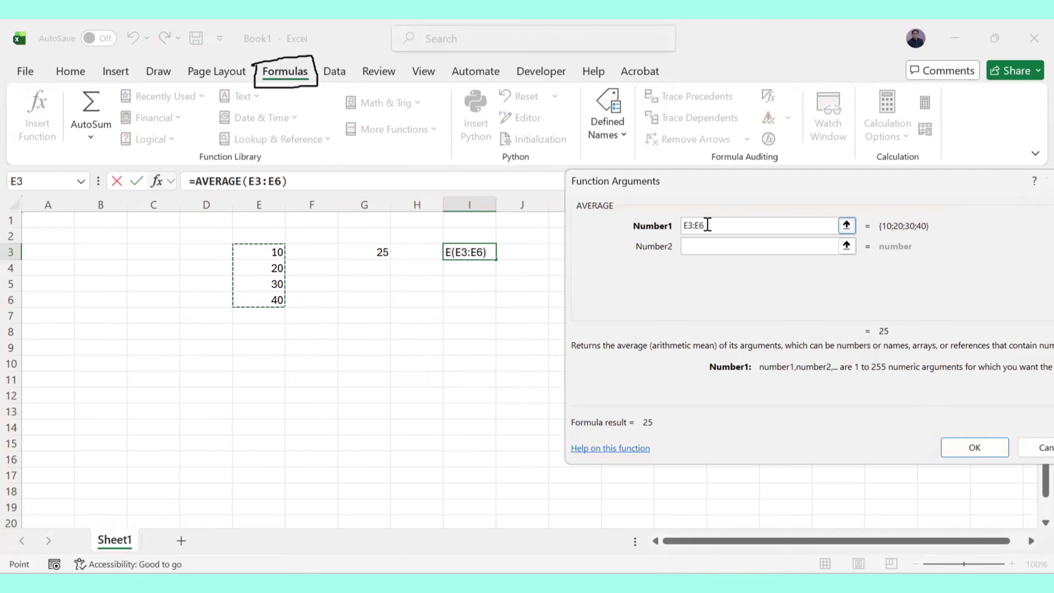
pyautogui.moveTo(708, 226); pyautogui.dragTo(686, 226)
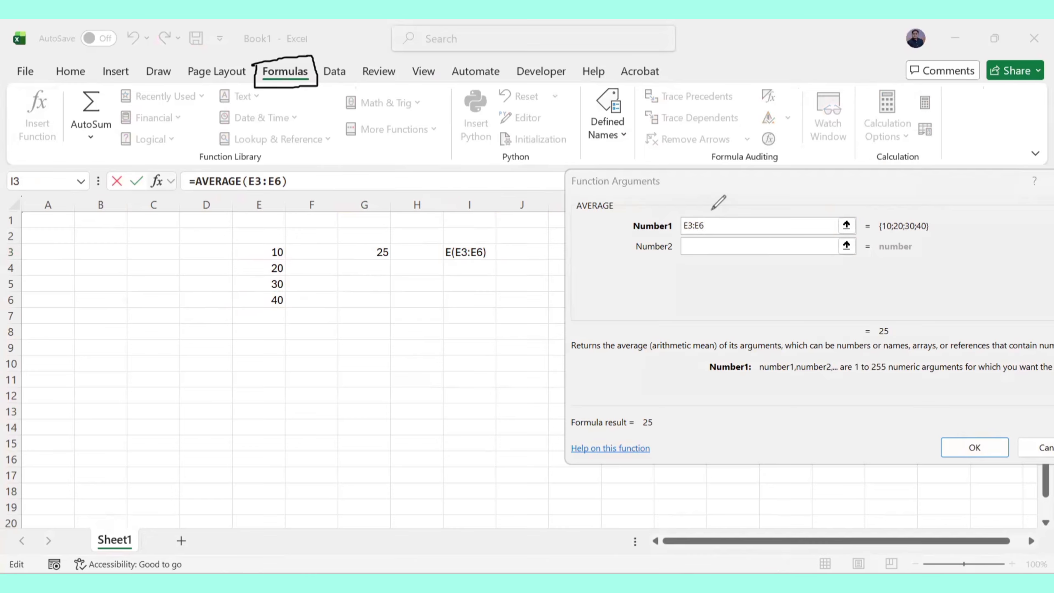
# Step: Box the E3:E6 argument, its value list and the source cells by hand, adding an arrow at the formula and E3 and E6 labels
pyautogui.moveTo(710, 208)
pyautogui.mouseDown()
pyautogui.moveTo(713, 236)
pyautogui.moveTo(673, 214)
pyautogui.moveTo(722, 204)
pyautogui.mouseUp()
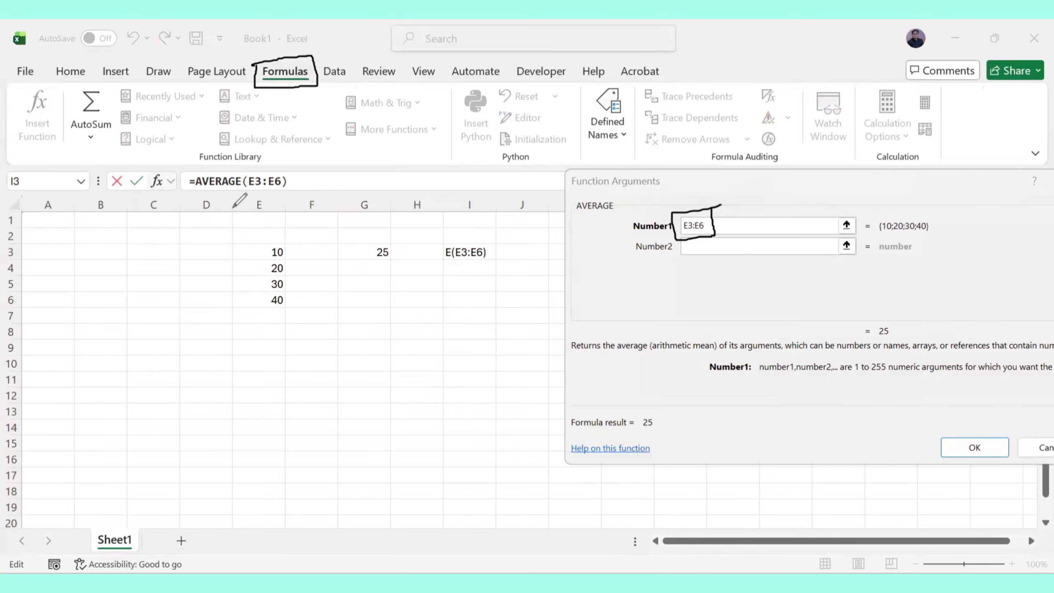
pyautogui.moveTo(257, 197); pyautogui.dragTo(267, 206)
pyautogui.moveTo(236, 254); pyautogui.dragTo(258, 246)
pyautogui.moveTo(244, 259); pyautogui.dragTo(271, 253)
pyautogui.moveTo(204, 251); pyautogui.dragTo(206, 258)
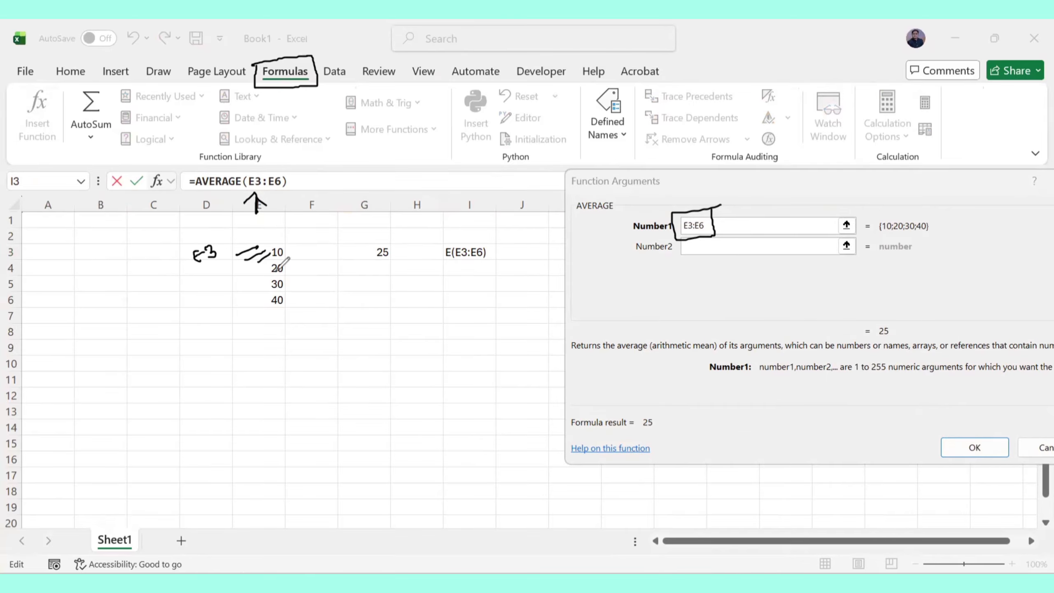
pyautogui.moveTo(196, 296)
pyautogui.mouseDown()
pyautogui.moveTo(194, 308)
pyautogui.moveTo(210, 307)
pyautogui.mouseUp()
pyautogui.moveTo(292, 240)
pyautogui.mouseDown()
pyautogui.moveTo(255, 307)
pyautogui.moveTo(237, 244)
pyautogui.moveTo(296, 239)
pyautogui.mouseUp()
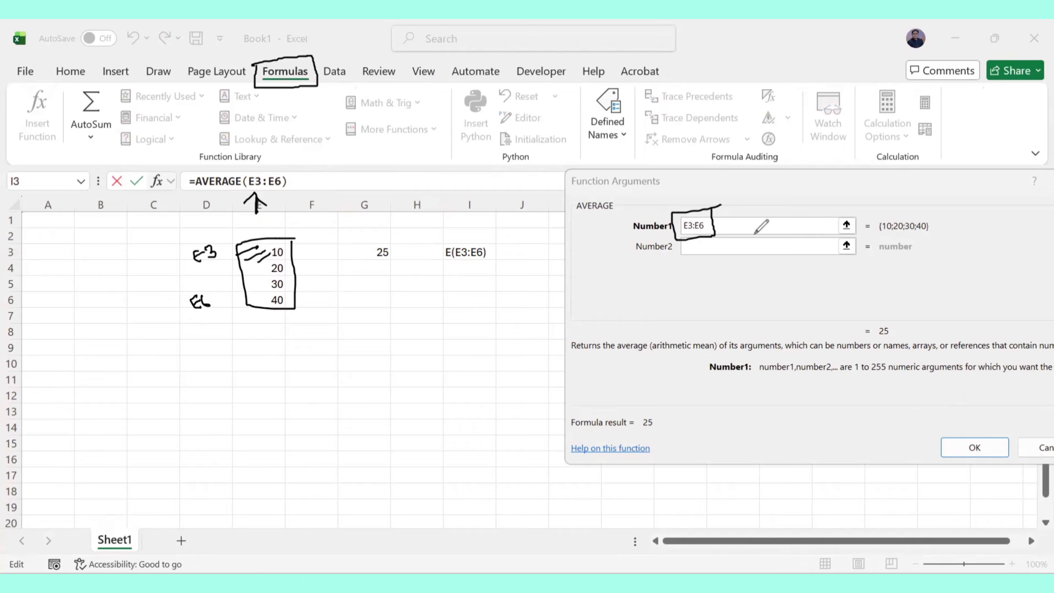
pyautogui.moveTo(940, 220)
pyautogui.mouseDown()
pyautogui.moveTo(930, 237)
pyautogui.moveTo(875, 229)
pyautogui.moveTo(939, 215)
pyautogui.mouseUp()
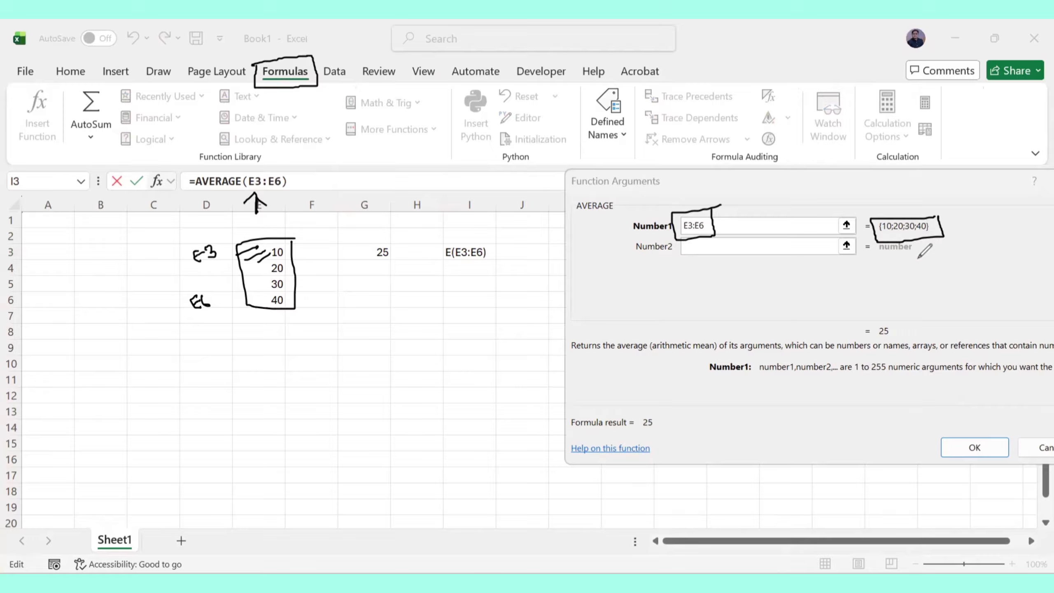
# Step: Erase the handwritten boxes, arrow and E3 and E6 labels around the AVERAGE arguments and source cells
pyautogui.hotkey('ctrl', 'shift', '5')
pyautogui.click(914, 218)
pyautogui.click(711, 214)
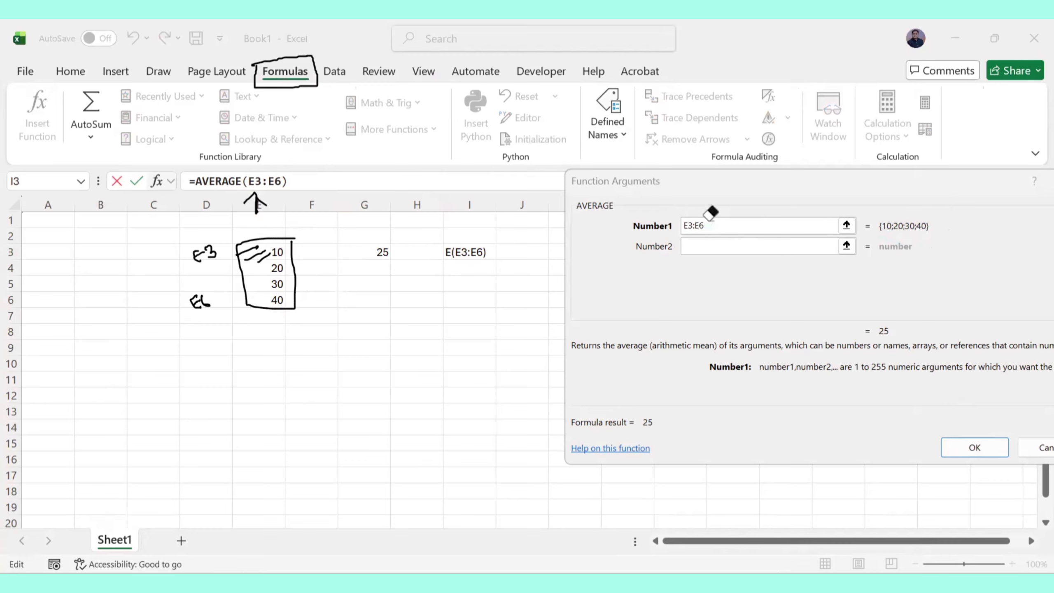
pyautogui.moveTo(295, 270)
pyautogui.mouseDown()
pyautogui.moveTo(263, 261)
pyautogui.moveTo(254, 203)
pyautogui.moveTo(236, 204)
pyautogui.mouseUp()
pyautogui.moveTo(212, 245)
pyautogui.mouseDown()
pyautogui.moveTo(203, 242)
pyautogui.moveTo(210, 296)
pyautogui.mouseUp()
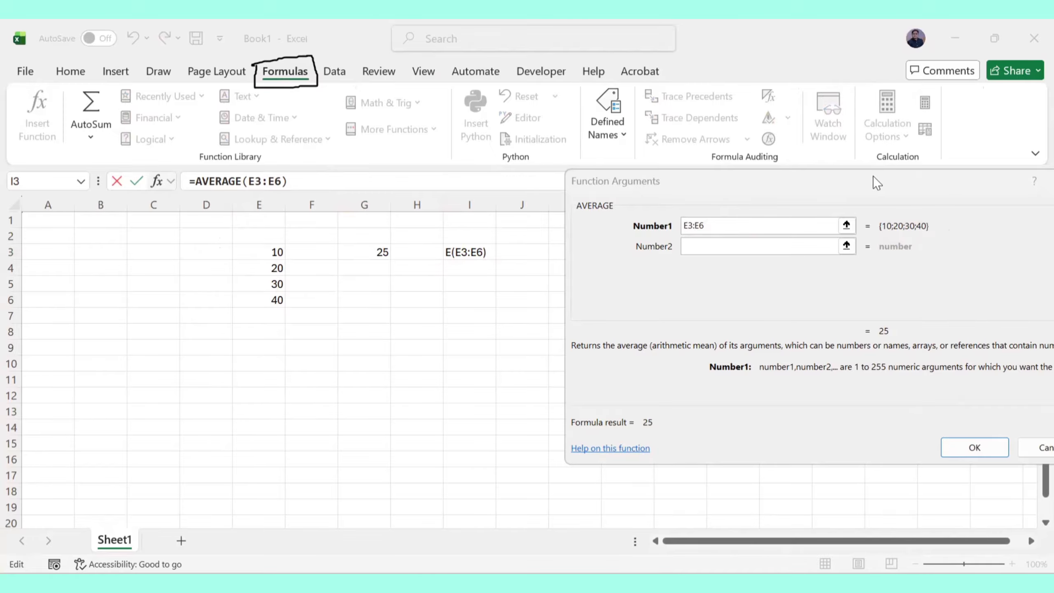
# Step: Confirm the AVERAGE function in I3 and compare its formula with the one in G3
pyautogui.moveTo(876, 182); pyautogui.dragTo(671, 182)
pyautogui.click(767, 448)
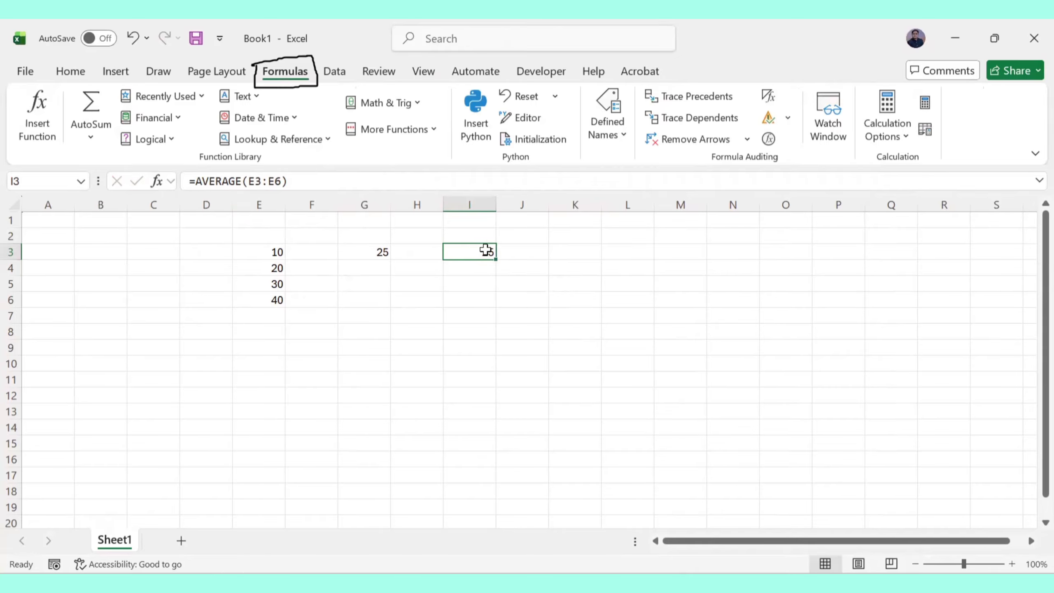
pyautogui.click(358, 252)
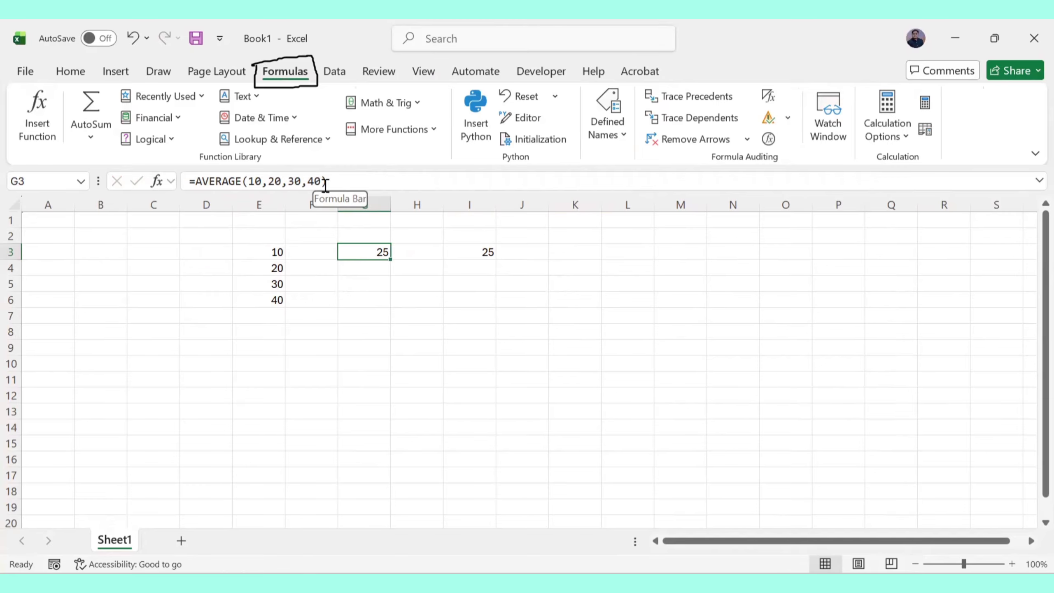
pyautogui.click(482, 251)
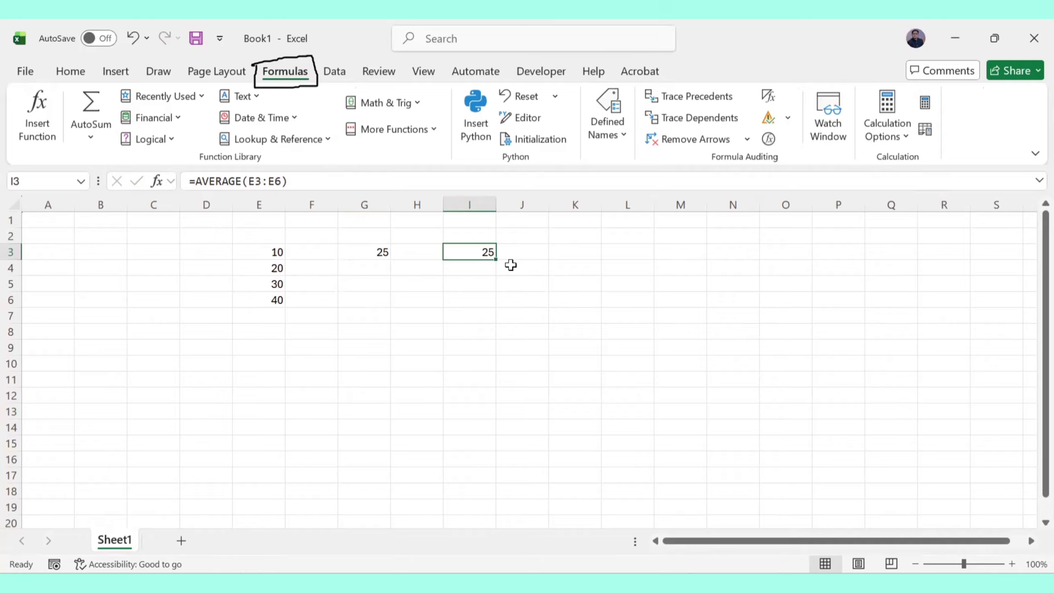
# Step: Insert a SUM function in K3 that adds the range E3:E6
pyautogui.click(573, 251)
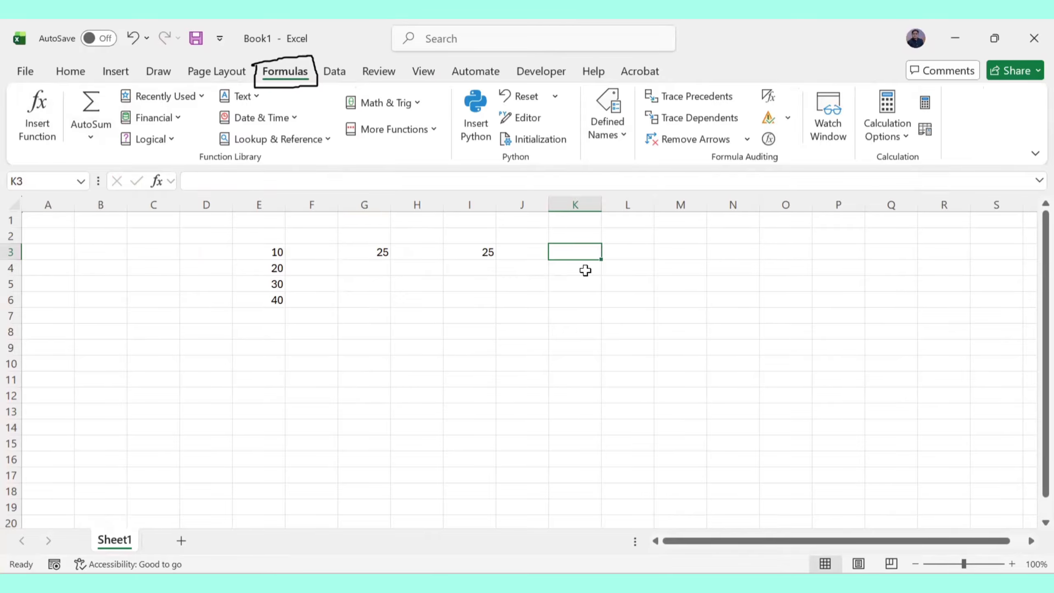
pyautogui.hotkey('shift', 'F3')
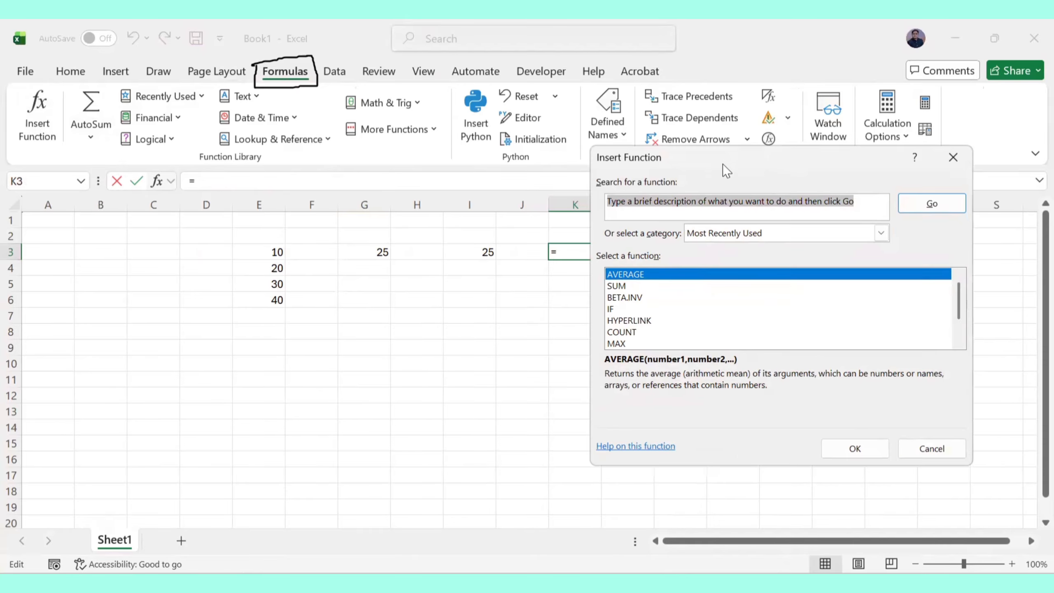
pyautogui.click(622, 287)
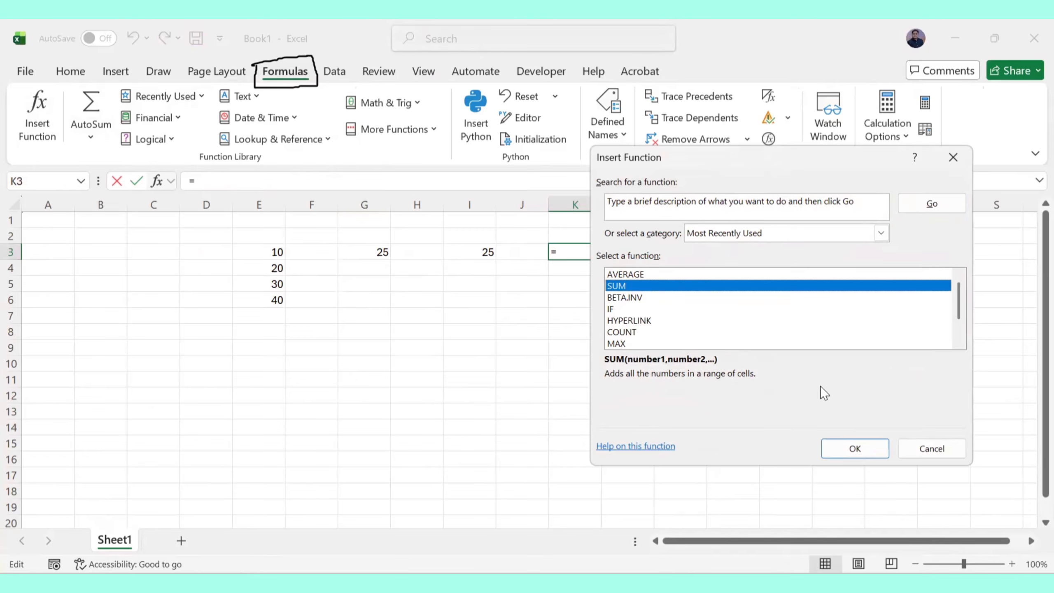
pyautogui.click(852, 448)
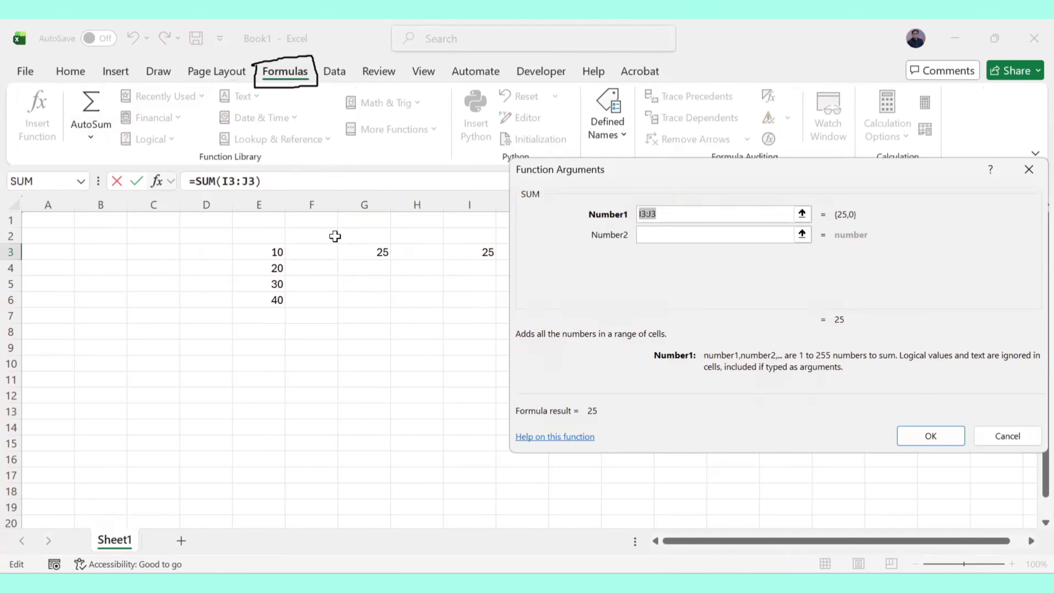
pyautogui.moveTo(272, 246); pyautogui.dragTo(275, 299)
pyautogui.click(926, 435)
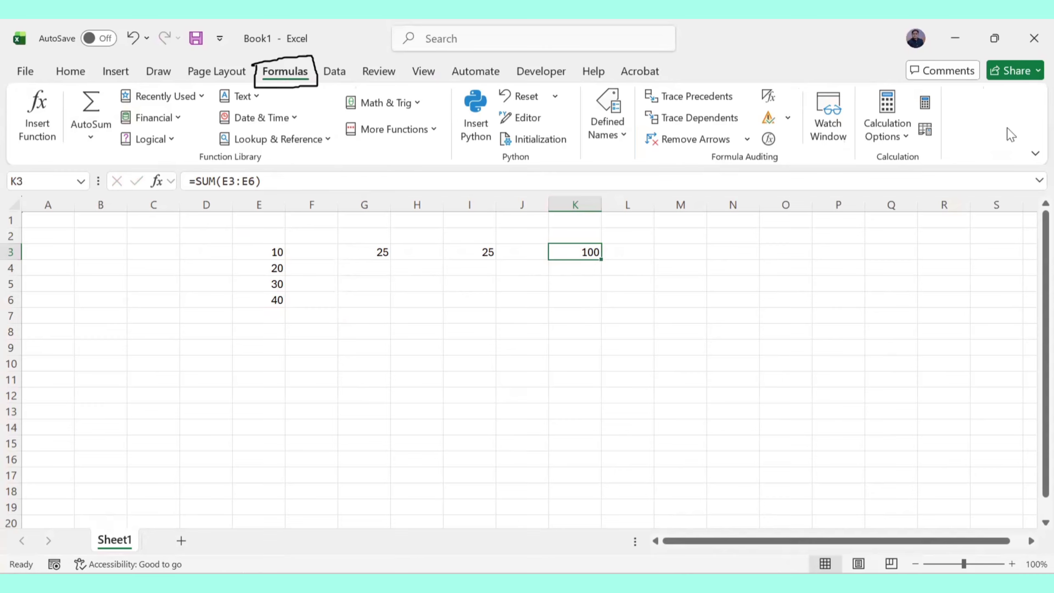
# Step: Handwrite a boxed "Shift + F3" note below the data with the pen
pyautogui.hotkey('ctrl', 'shift', '3')
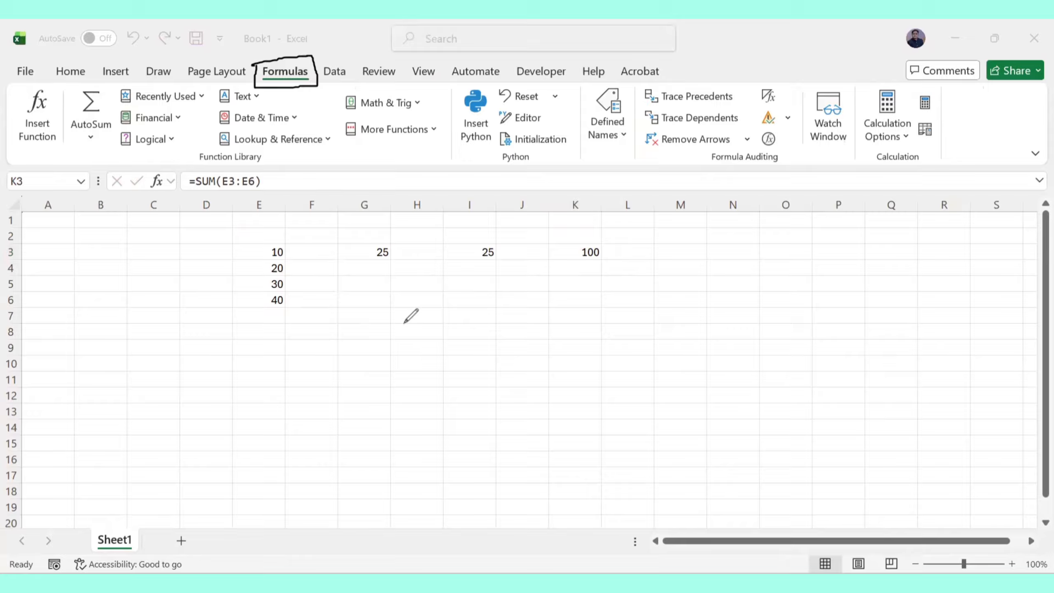
pyautogui.moveTo(390, 320); pyautogui.dragTo(377, 340)
pyautogui.moveTo(393, 320)
pyautogui.mouseDown()
pyautogui.moveTo(395, 339)
pyautogui.moveTo(410, 316)
pyautogui.moveTo(450, 337)
pyautogui.mouseUp()
pyautogui.moveTo(442, 330); pyautogui.dragTo(467, 337)
pyautogui.moveTo(465, 324)
pyautogui.mouseDown()
pyautogui.moveTo(477, 338)
pyautogui.moveTo(365, 344)
pyautogui.moveTo(491, 314)
pyautogui.mouseUp()
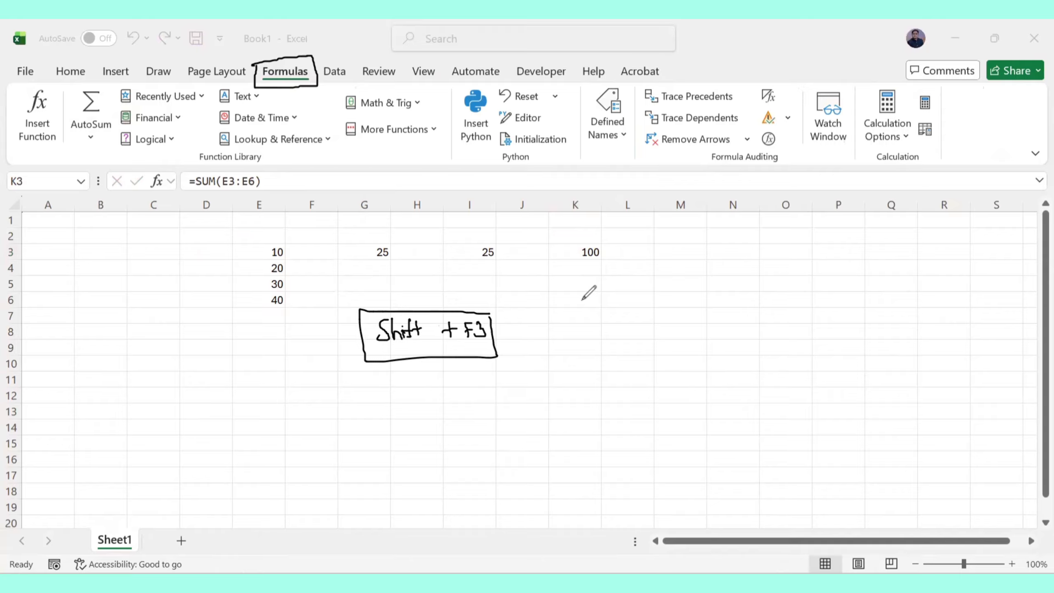
# Step: Handwrite a boxed "Shift + Fn + F3" note with an arrow to an underlined "laptop" label, and label the first shortcut "desktop"
pyautogui.moveTo(598, 314)
pyautogui.mouseDown()
pyautogui.moveTo(584, 331)
pyautogui.moveTo(621, 306)
pyautogui.moveTo(628, 320)
pyautogui.moveTo(651, 323)
pyautogui.moveTo(668, 308)
pyautogui.moveTo(665, 328)
pyautogui.moveTo(676, 332)
pyautogui.moveTo(733, 312)
pyautogui.moveTo(581, 355)
pyautogui.moveTo(723, 300)
pyautogui.moveTo(771, 308)
pyautogui.moveTo(815, 254)
pyautogui.moveTo(825, 275)
pyautogui.moveTo(835, 269)
pyautogui.moveTo(834, 285)
pyautogui.mouseUp()
pyautogui.moveTo(504, 290)
pyautogui.mouseDown()
pyautogui.moveTo(500, 306)
pyautogui.moveTo(552, 283)
pyautogui.mouseUp()
pyautogui.moveTo(510, 313); pyautogui.dragTo(596, 290)
pyautogui.moveTo(783, 324)
pyautogui.mouseDown()
pyautogui.moveTo(854, 303)
pyautogui.moveTo(864, 311)
pyautogui.mouseUp()
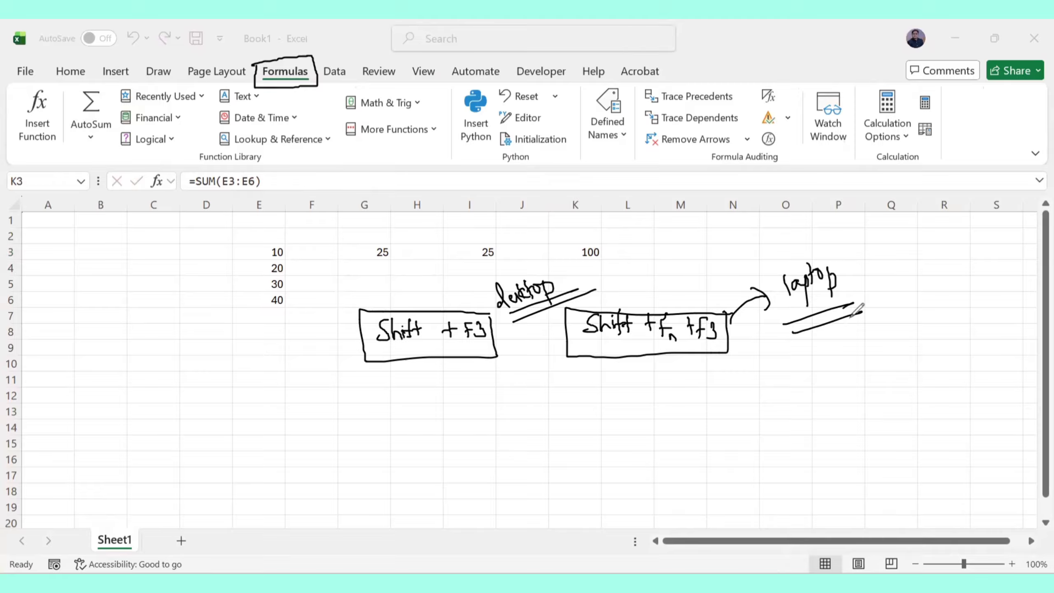
# Step: Undo all the handwritten shortcut notes and labels below the data, and switch to the eraser
pyautogui.hotkey('ctrl', 'z')
pyautogui.hotkey('ctrl', 'z')
pyautogui.hotkey('ctrl', 'z')
pyautogui.hotkey('ctrl', 'z')
pyautogui.hotkey('ctrl', 'z')
pyautogui.hotkey('ctrl', 'z')
pyautogui.hotkey('ctrl', 'z')
pyautogui.hotkey('ctrl', 'z')
pyautogui.hotkey('ctrl', 'z')
pyautogui.hotkey('ctrl', 'z')
pyautogui.hotkey('ctrl', 'z')
pyautogui.hotkey('ctrl', 'z')
pyautogui.hotkey('ctrl', 'z')
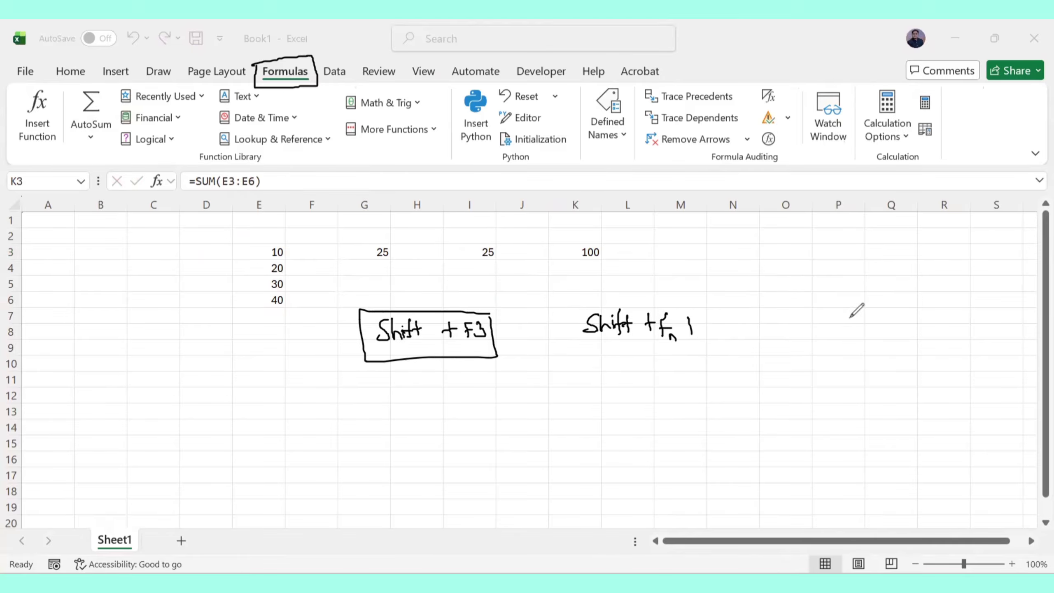
pyautogui.hotkey('ctrl', 'z')
pyautogui.hotkey('ctrl', 'z')
pyautogui.hotkey('ctrl', 'z')
pyautogui.hotkey('ctrl', 'z')
pyautogui.hotkey('ctrl', 'z')
pyautogui.hotkey('ctrl', 'z')
pyautogui.hotkey('ctrl', 'z')
pyautogui.hotkey('ctrl', 'z')
pyautogui.hotkey('ctrl', 'z')
pyautogui.hotkey('ctrl', 'z')
pyautogui.hotkey('ctrl', 'z')
pyautogui.hotkey('ctrl', 'z')
pyautogui.hotkey('ctrl', 'z')
pyautogui.hotkey('ctrl', 'z')
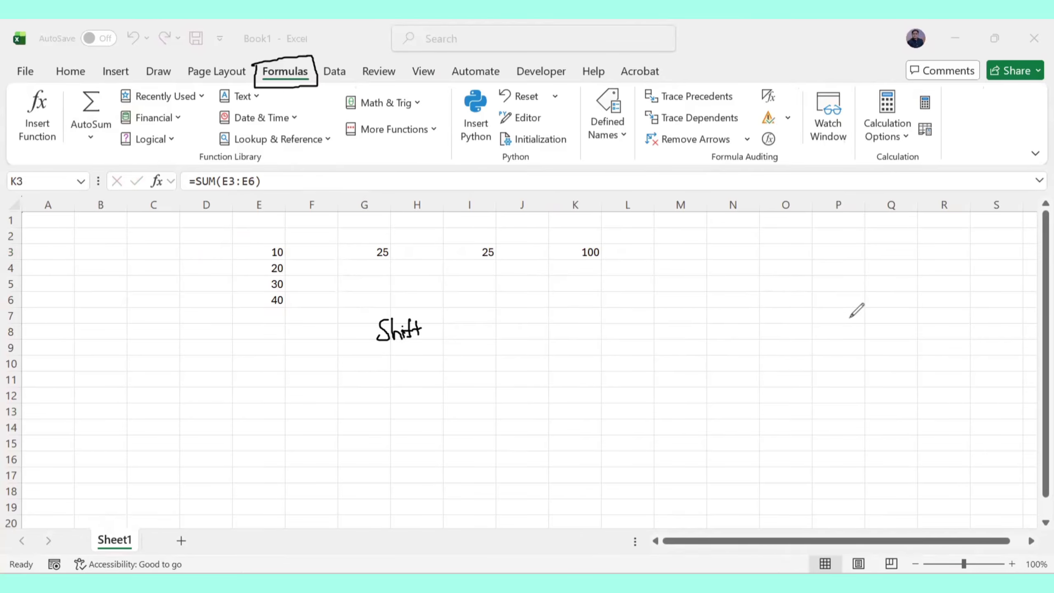
pyautogui.hotkey('ctrl', 'z')
pyautogui.hotkey('ctrl', 'z')
pyautogui.hotkey('ctrl', 'z')
pyautogui.press('e')
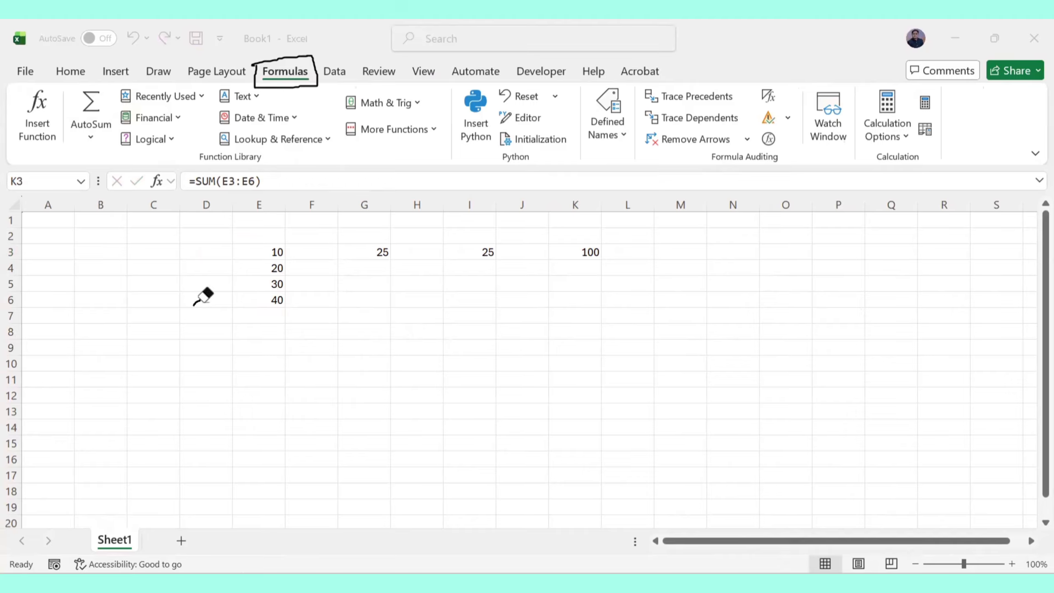
# Step: Erase the handwritten box around the Formulas label with the eraser
pyautogui.click(199, 302)
pyautogui.click(280, 58)
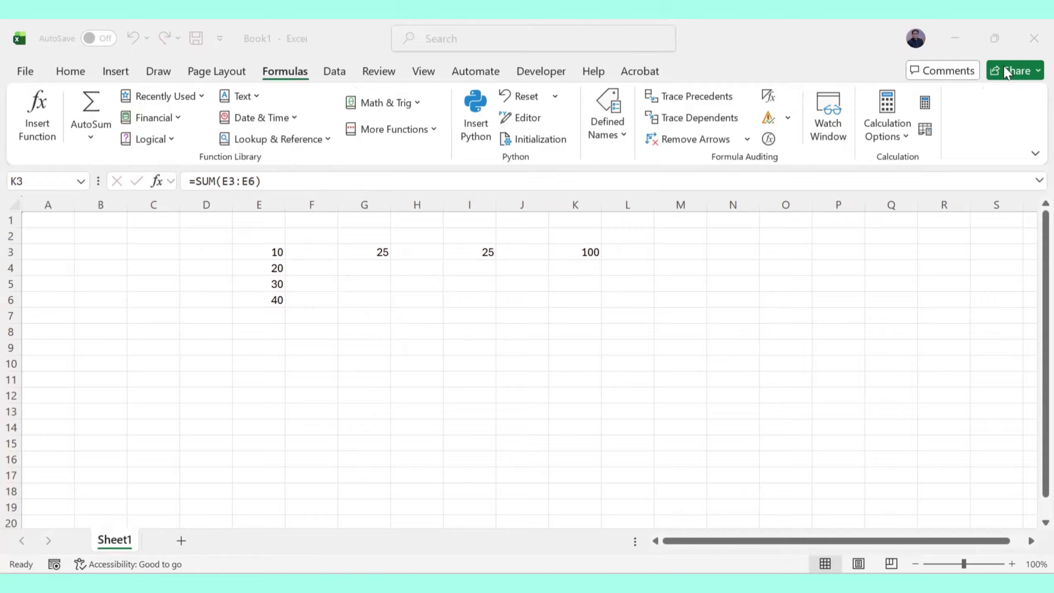
pyautogui.press('F2')
pyautogui.click(526, 285)
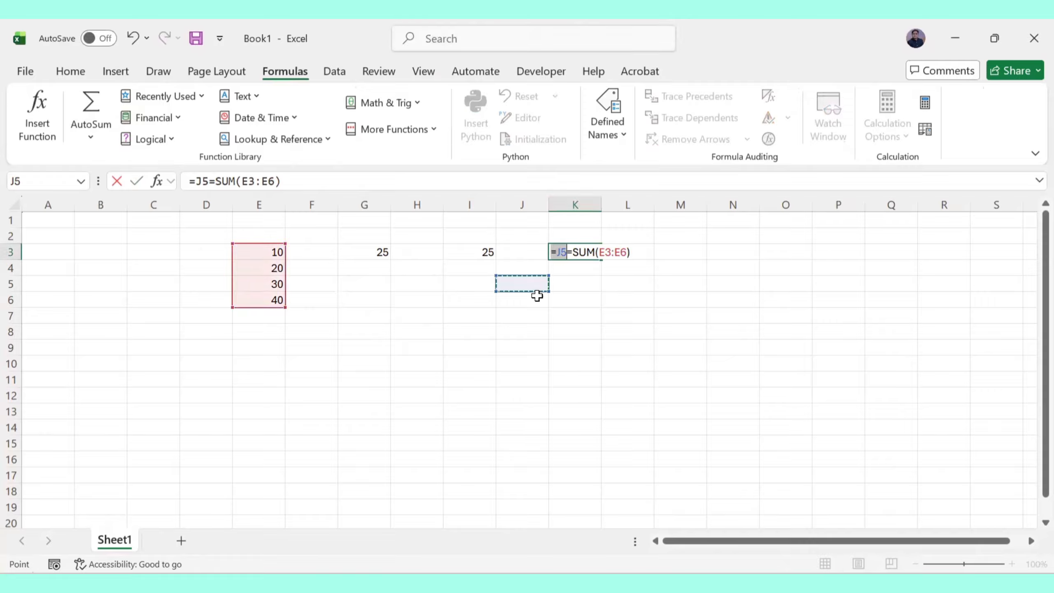
pyautogui.click(585, 332)
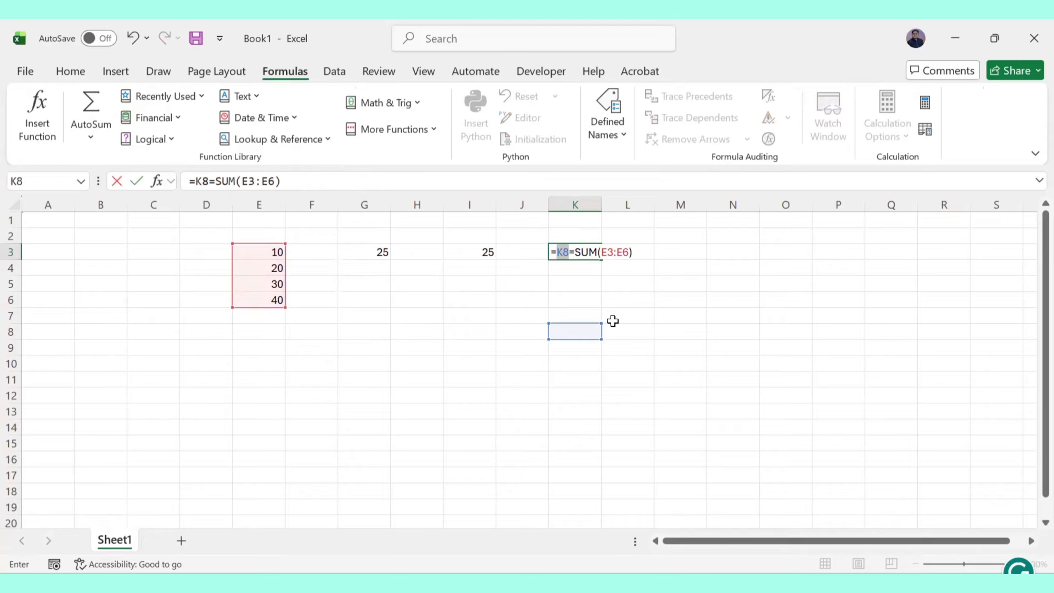
pyautogui.press('BackSpace')
pyautogui.press('BackSpace')
pyautogui.press('Return')
# Step: Begin a COUNT formula in J6, browsing the suggested functions that start with c before choosing COUNT
pyautogui.click(527, 299)
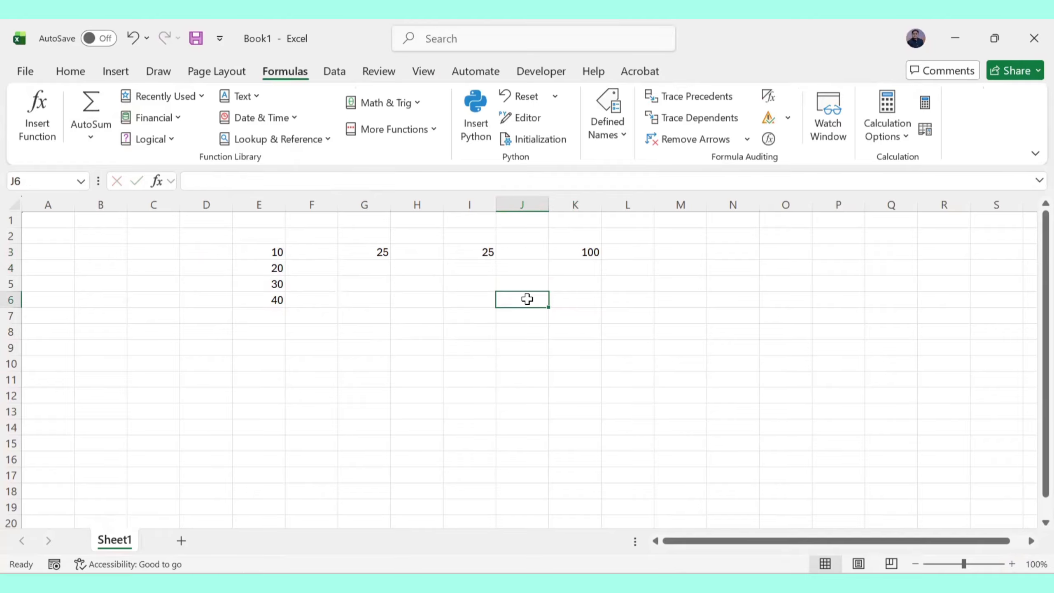
pyautogui.write('=')
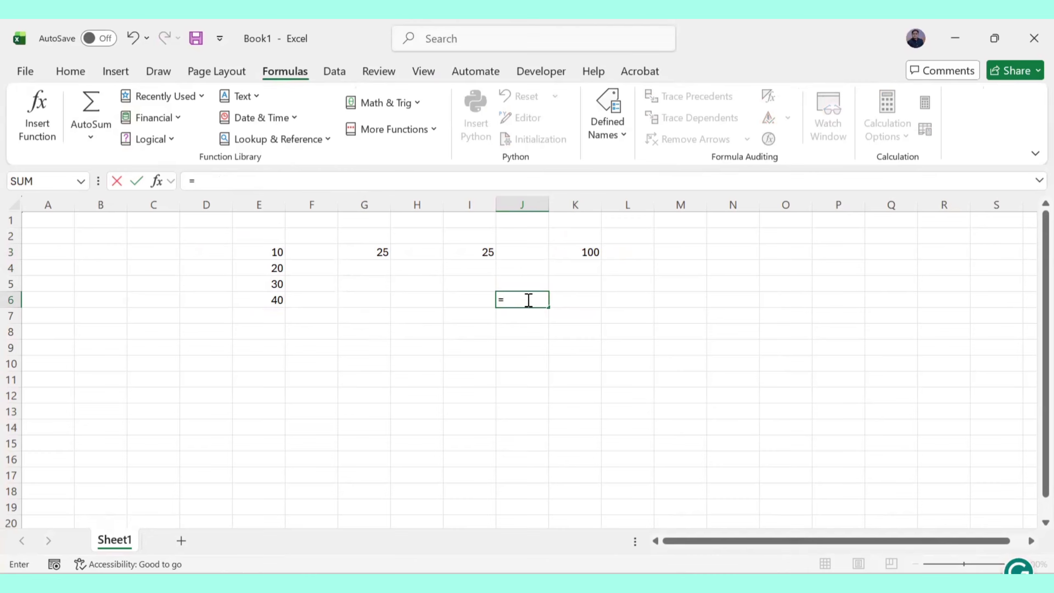
pyautogui.write('cou')
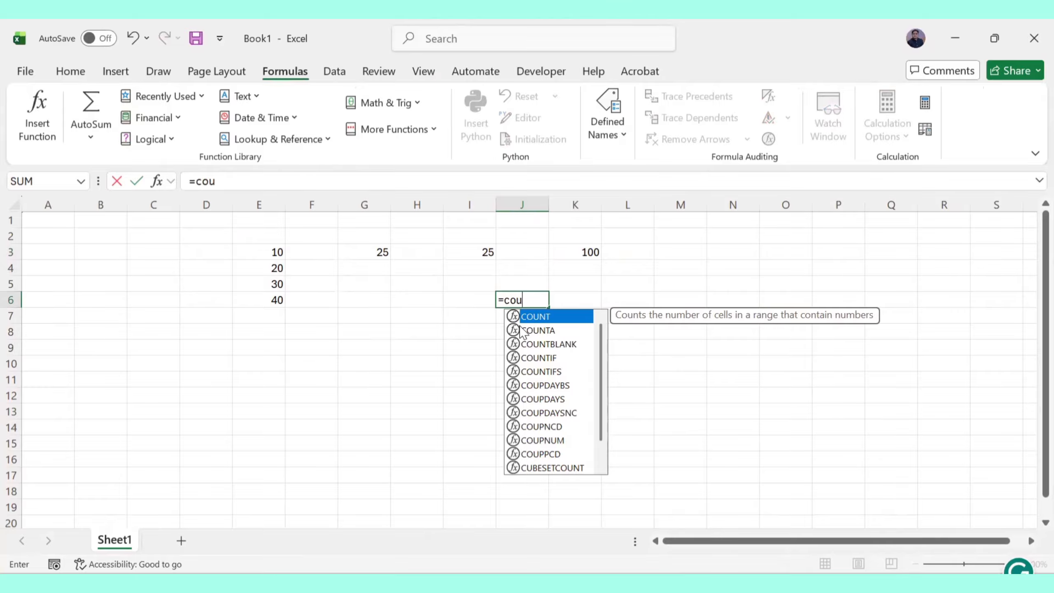
pyautogui.press('BackSpace')
pyautogui.press('BackSpace')
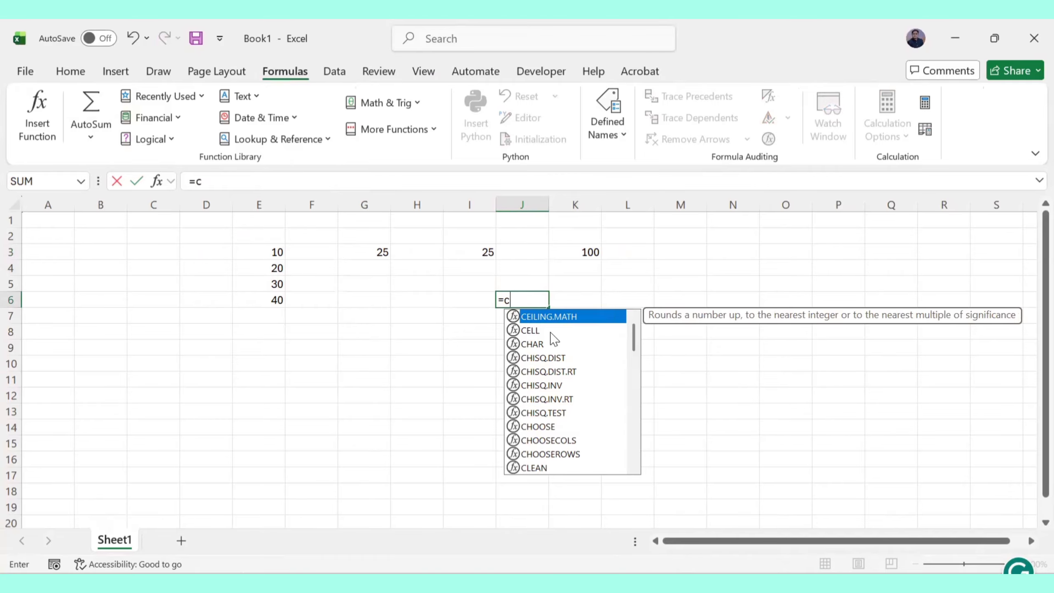
pyautogui.scroll(-9, 523, 328)
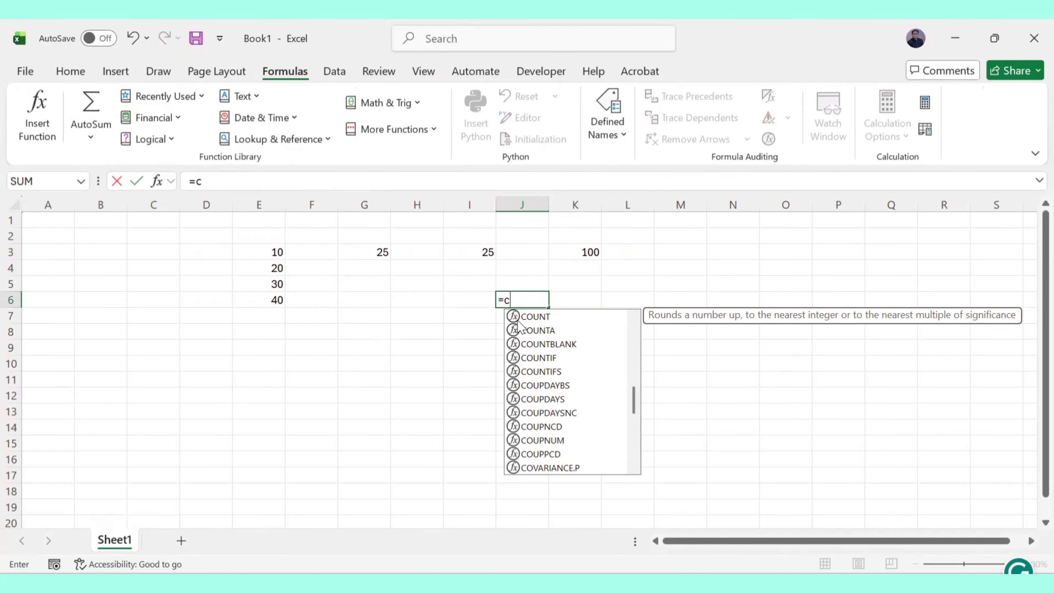
pyautogui.scroll(9, 524, 345)
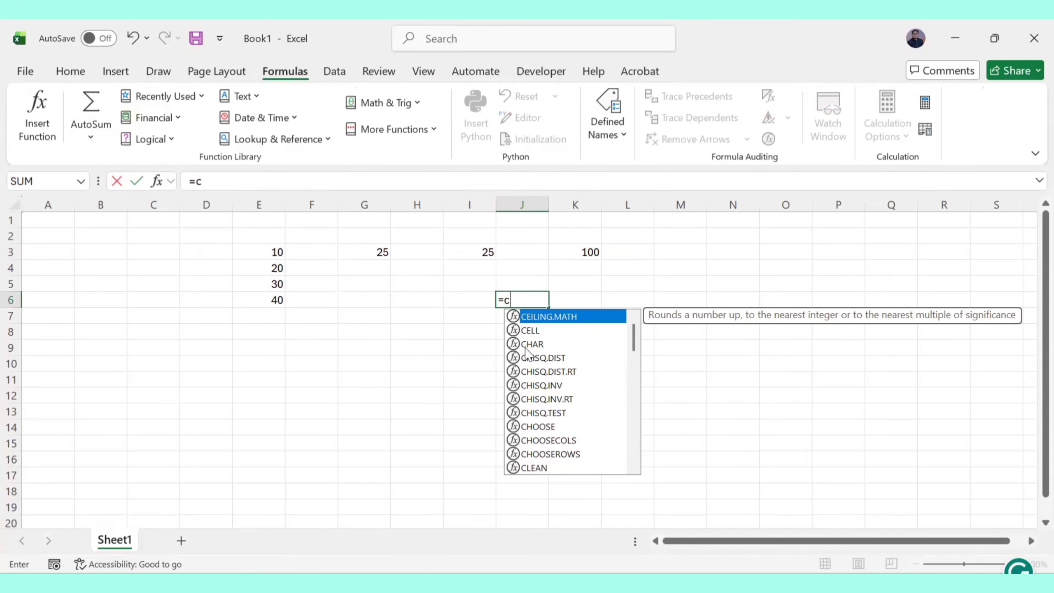
pyautogui.write('ou')
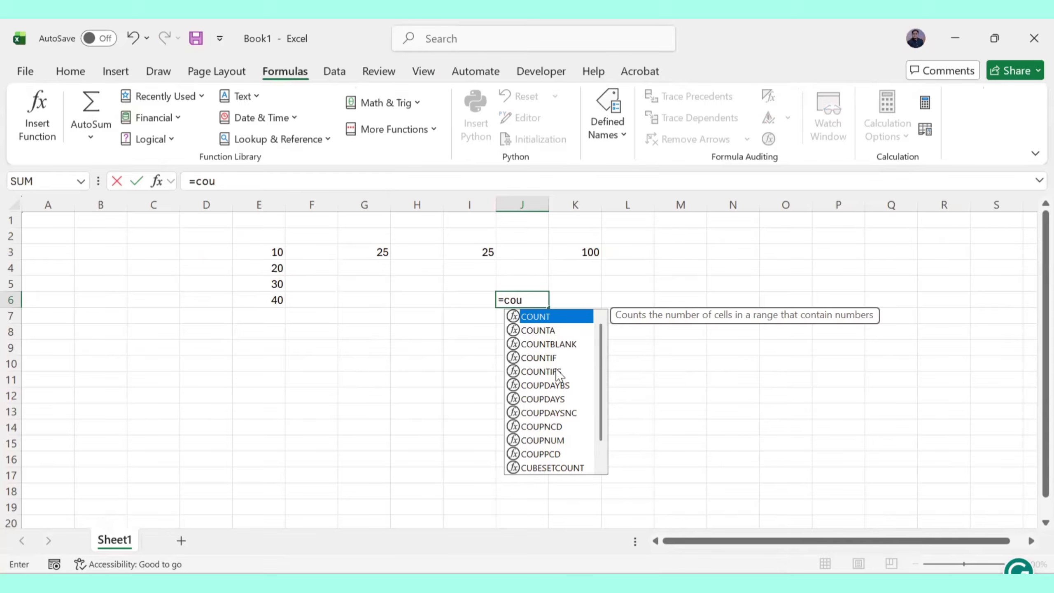
pyautogui.doubleClick(542, 318)
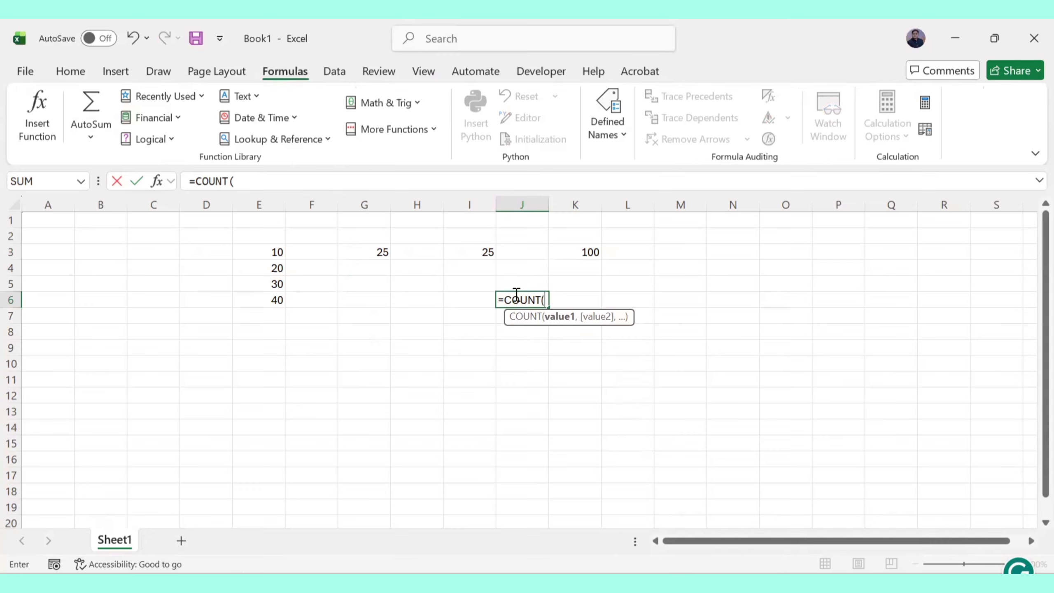
pyautogui.click(271, 258)
pyautogui.moveTo(271, 260); pyautogui.dragTo(270, 301)
pyautogui.press('BackSpace')
pyautogui.press('BackSpace')
pyautogui.press('BackSpace')
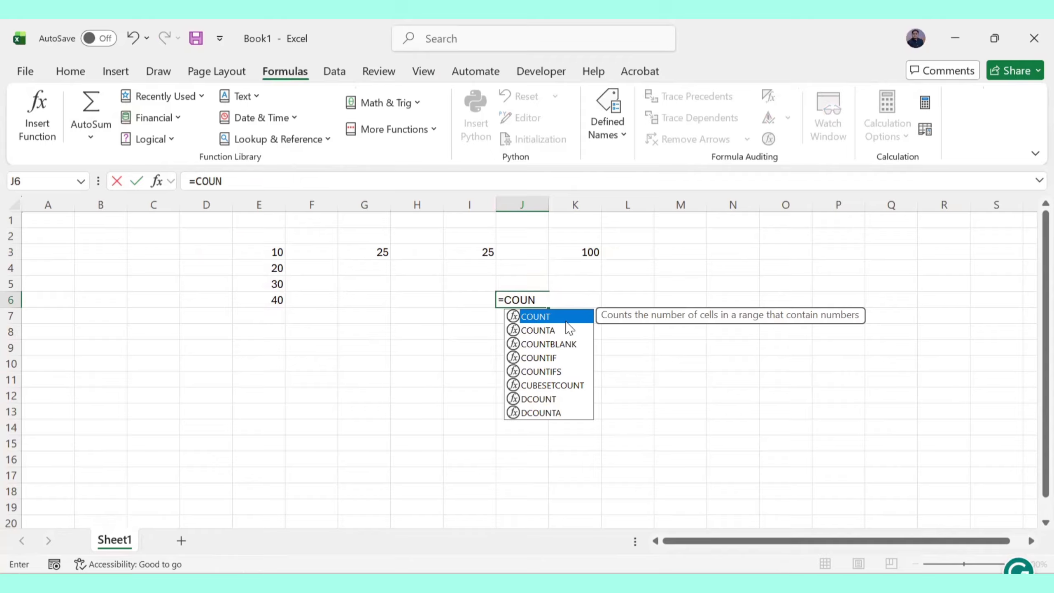
# Step: Build the COUNT formula in J6 with E3, E4, E5 and E6 as separate comma-divided arguments
pyautogui.doubleClick(551, 317)
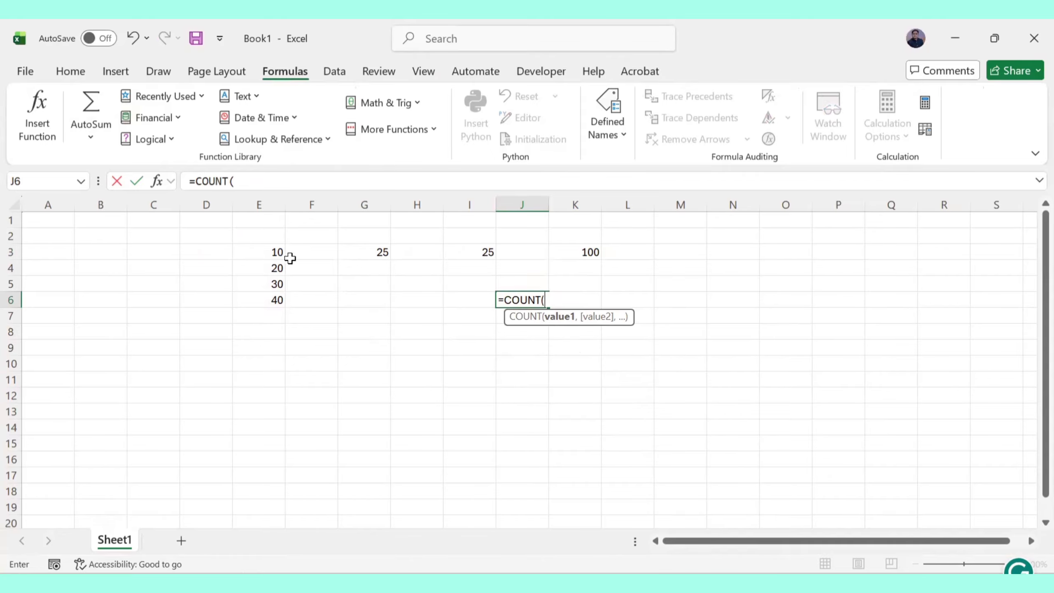
pyautogui.click(276, 252)
pyautogui.write(',')
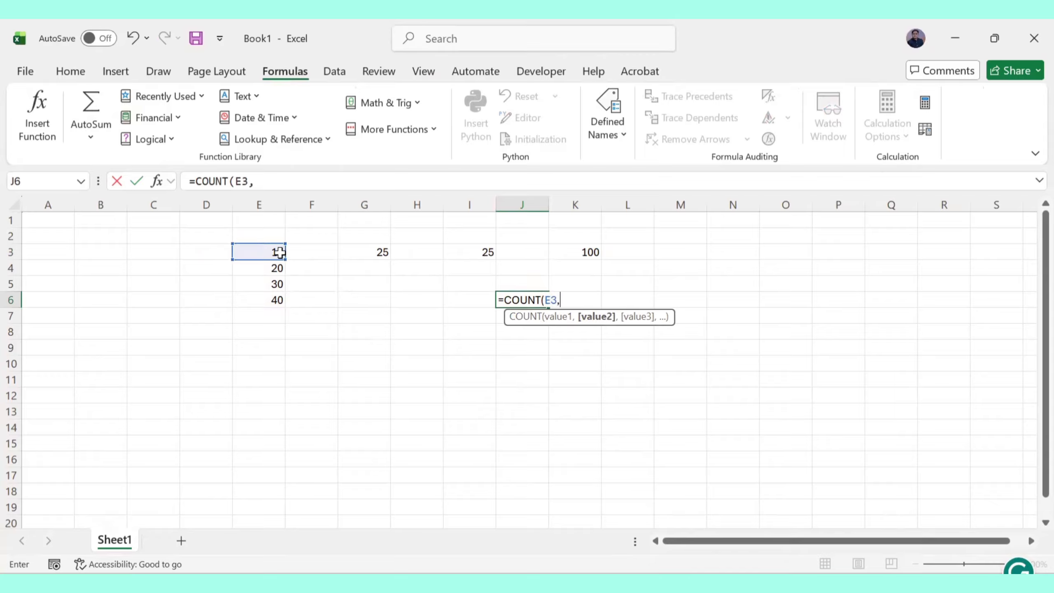
pyautogui.click(273, 267)
pyautogui.write(',')
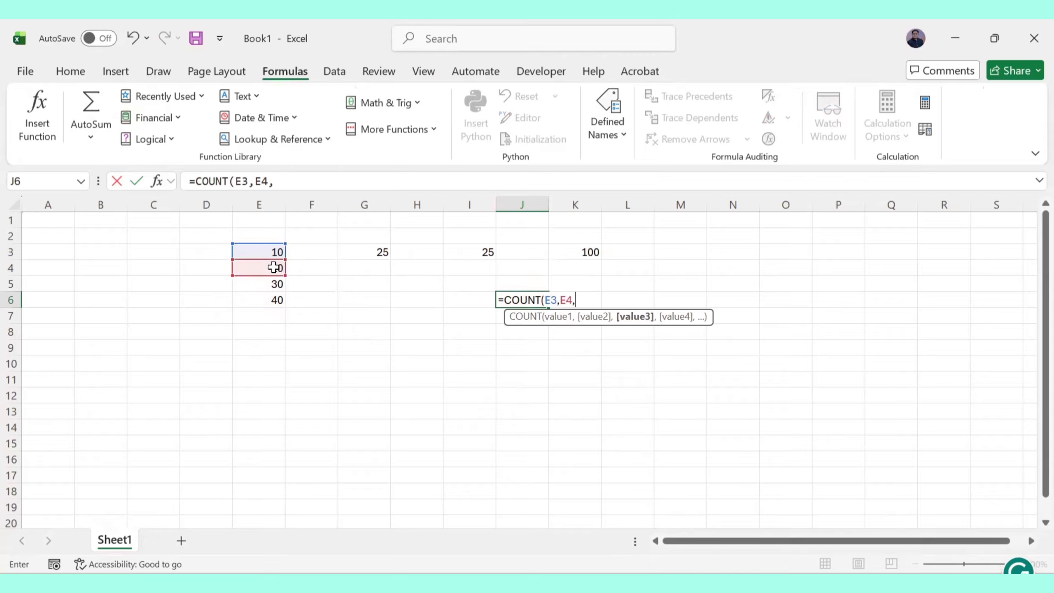
pyautogui.click(252, 285)
pyautogui.write(',')
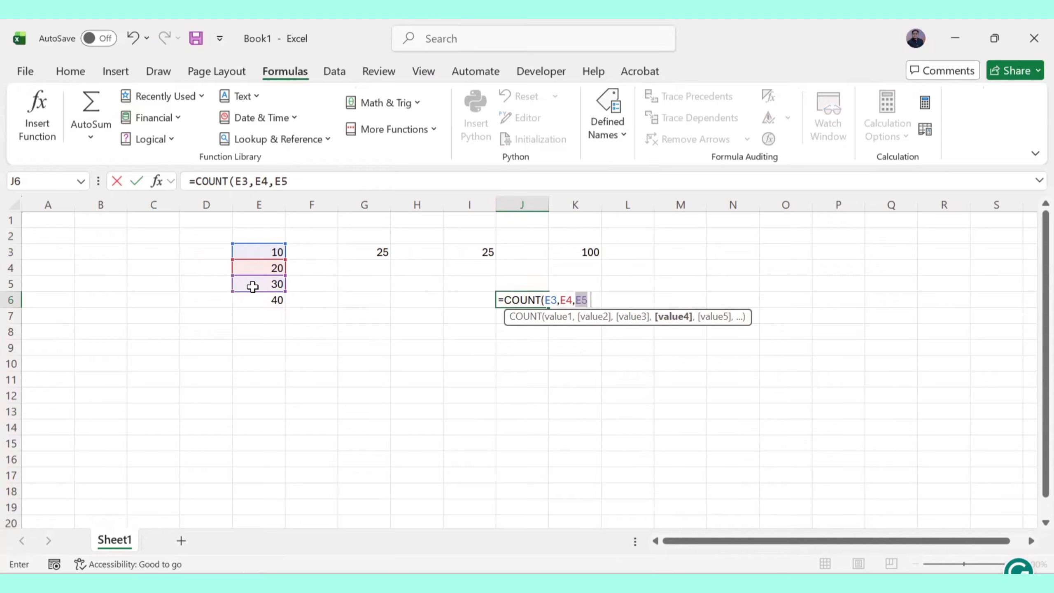
pyautogui.click(256, 305)
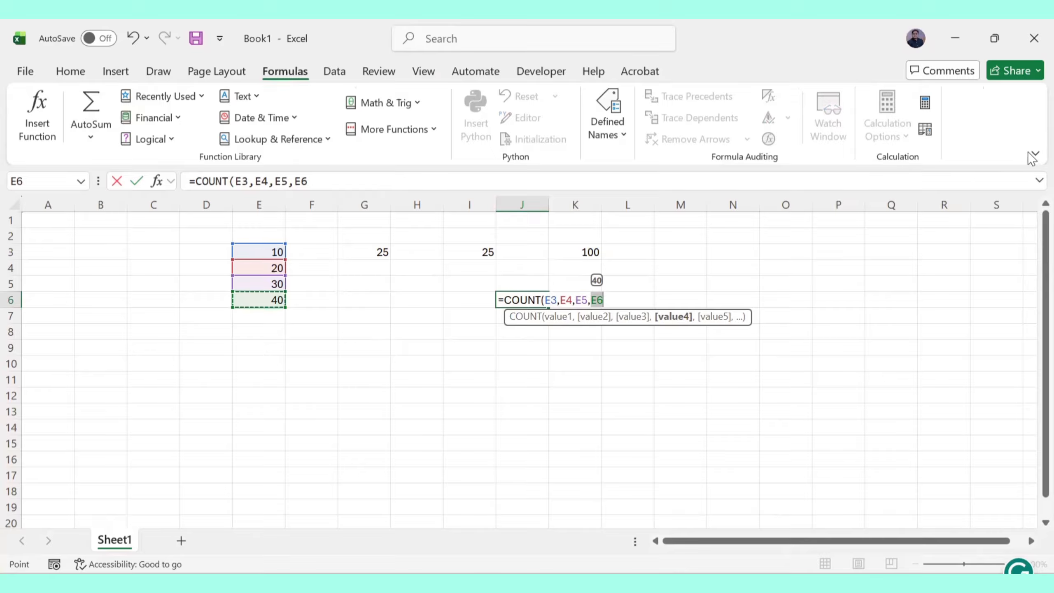
# Step: Draw an equals sign below the J6 formula and small arrows pointing at each of its four cell references with the pen
pyautogui.hotkey('ctrl', 'shift', '3')
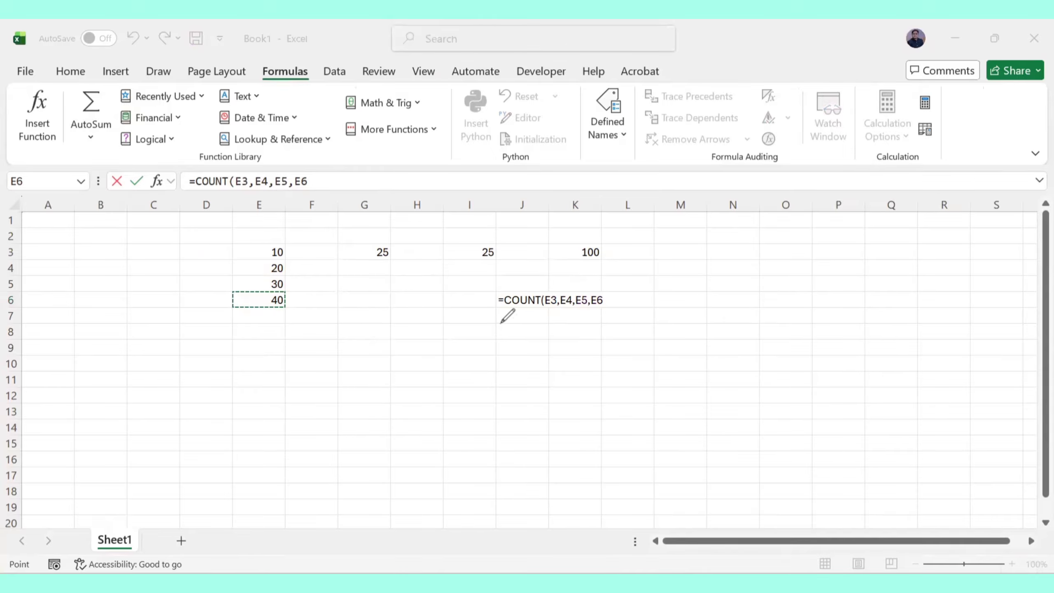
pyautogui.moveTo(498, 320); pyautogui.dragTo(508, 321)
pyautogui.moveTo(498, 330); pyautogui.dragTo(504, 330)
pyautogui.moveTo(551, 295); pyautogui.dragTo(564, 279)
pyautogui.moveTo(546, 289); pyautogui.dragTo(556, 293)
pyautogui.moveTo(575, 286)
pyautogui.mouseDown()
pyautogui.moveTo(607, 274)
pyautogui.moveTo(605, 290)
pyautogui.mouseUp()
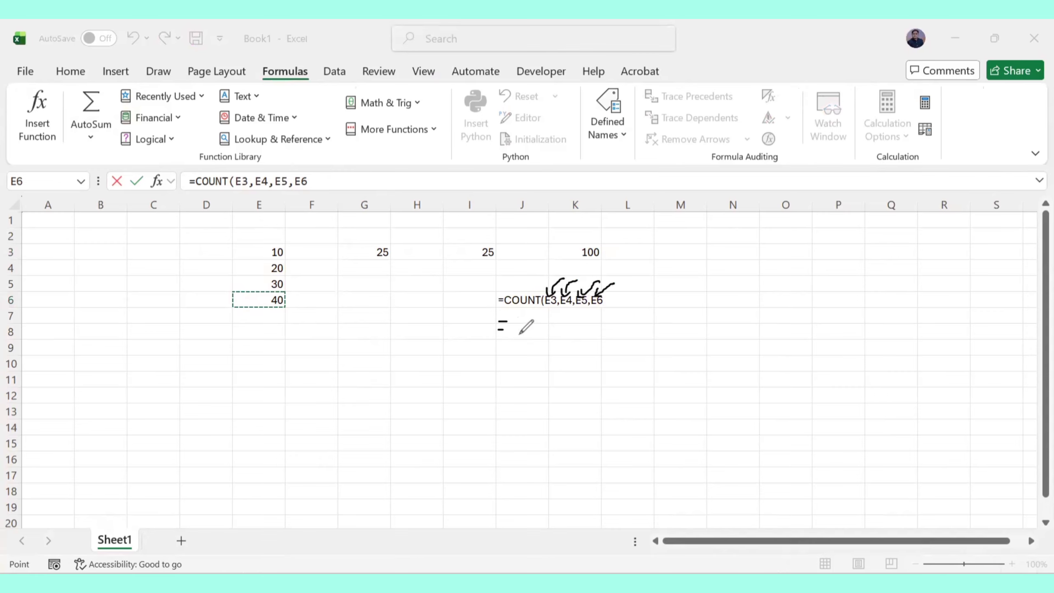
# Step: Handwrite "count( E3: E6)" after the equals sign below the J6 formula
pyautogui.moveTo(517, 330)
pyautogui.mouseDown()
pyautogui.moveTo(579, 322)
pyautogui.moveTo(568, 338)
pyautogui.moveTo(585, 319)
pyautogui.moveTo(591, 332)
pyautogui.moveTo(633, 327)
pyautogui.mouseUp()
pyautogui.click(605, 320)
pyautogui.click(609, 331)
pyautogui.moveTo(628, 321); pyautogui.dragTo(635, 319)
pyautogui.click(643, 312)
pyautogui.moveTo(627, 314); pyautogui.dragTo(636, 320)
pyautogui.moveTo(652, 309); pyautogui.dragTo(654, 327)
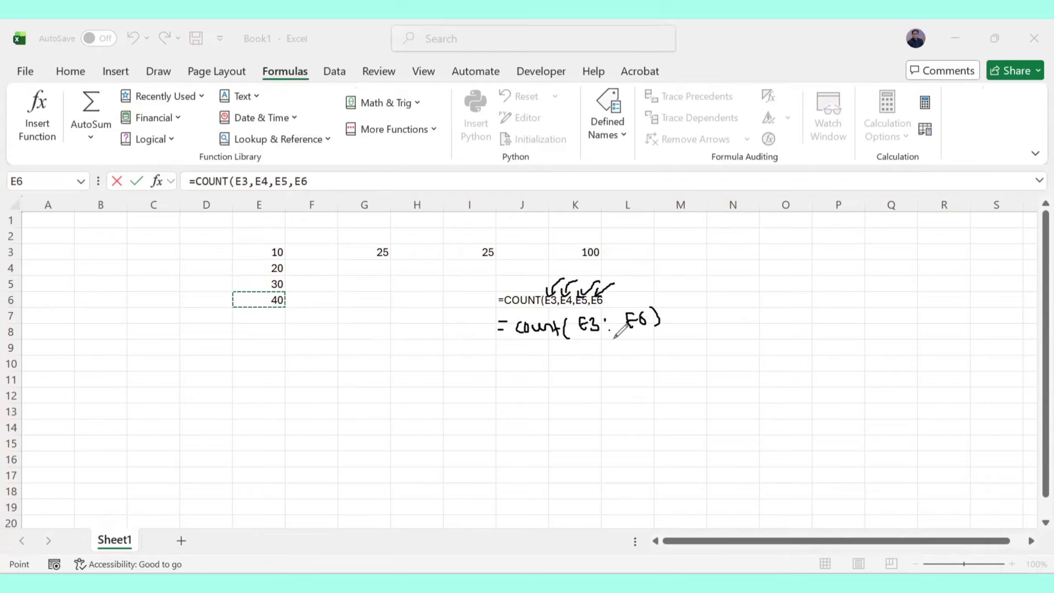
# Step: Draw boxes around the handwritten range formula and the COUNT formula above it
pyautogui.moveTo(499, 350)
pyautogui.mouseDown()
pyautogui.moveTo(697, 335)
pyautogui.moveTo(680, 298)
pyautogui.mouseUp()
pyautogui.moveTo(680, 299)
pyautogui.mouseDown()
pyautogui.moveTo(495, 322)
pyautogui.moveTo(499, 345)
pyautogui.mouseUp()
pyautogui.moveTo(494, 290)
pyautogui.mouseDown()
pyautogui.moveTo(497, 307)
pyautogui.moveTo(522, 308)
pyautogui.moveTo(639, 274)
pyautogui.moveTo(483, 273)
pyautogui.mouseUp()
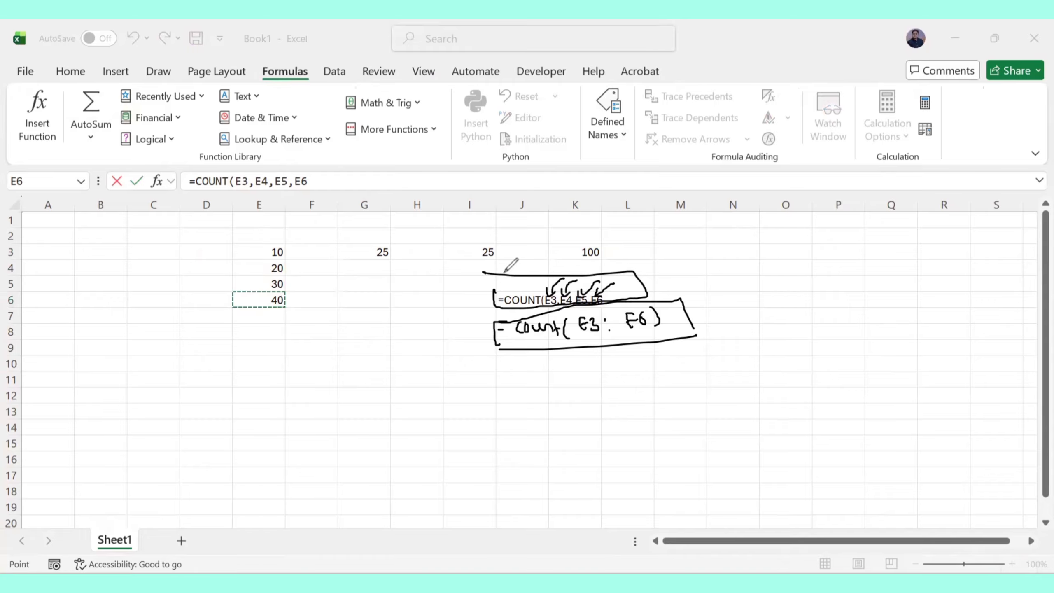
# Step: Undo all the handwritten marks around the J6 formula
pyautogui.hotkey('ctrl', 'z')
pyautogui.hotkey('ctrl', 'z')
pyautogui.hotkey('ctrl', 'z')
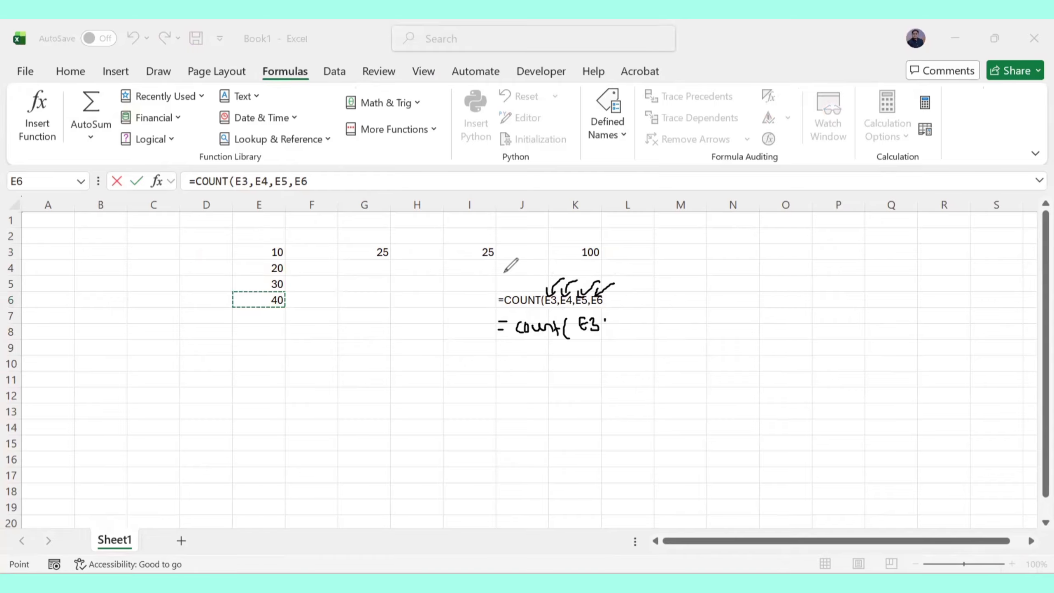
pyautogui.hotkey('ctrl', 'z')
pyautogui.hotkey('ctrl', 'z')
pyautogui.hotkey('ctrl', 'z')
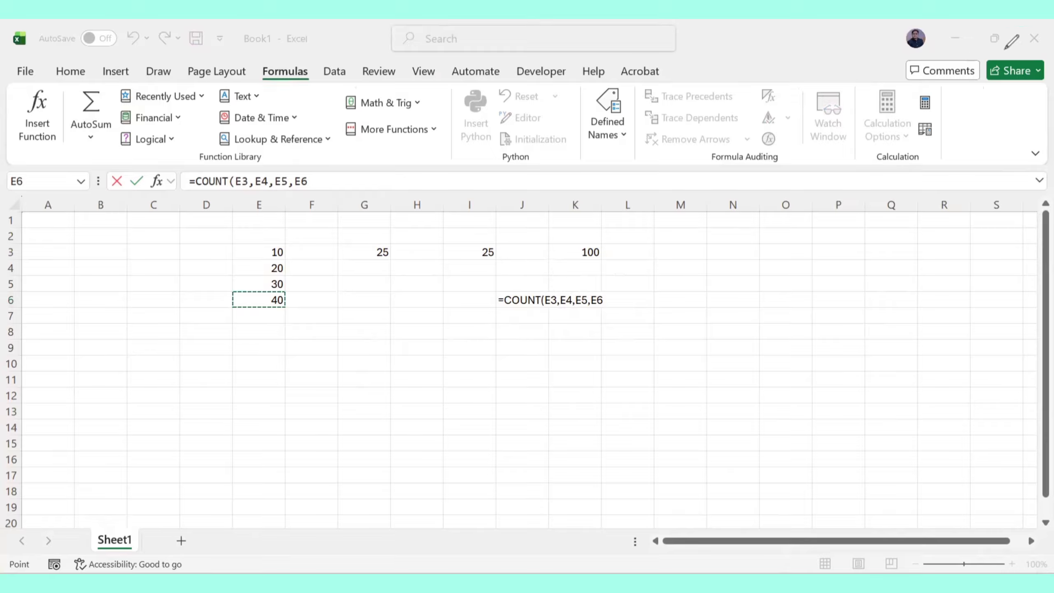
# Step: Leave pen mode, commit the COUNT formula in J6 and reselect that cell
pyautogui.click(558, 293)
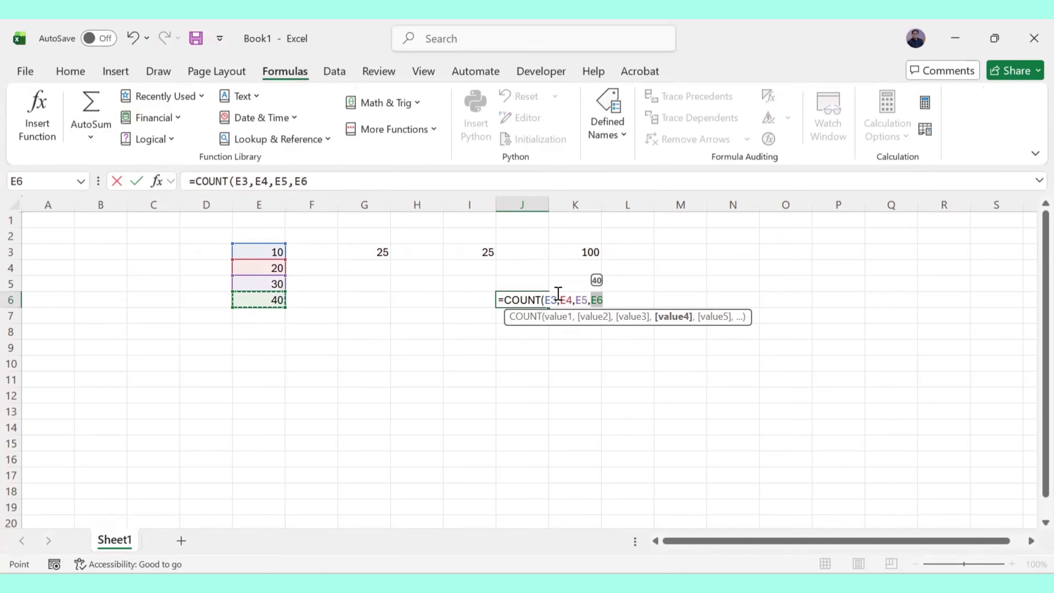
pyautogui.press('Return')
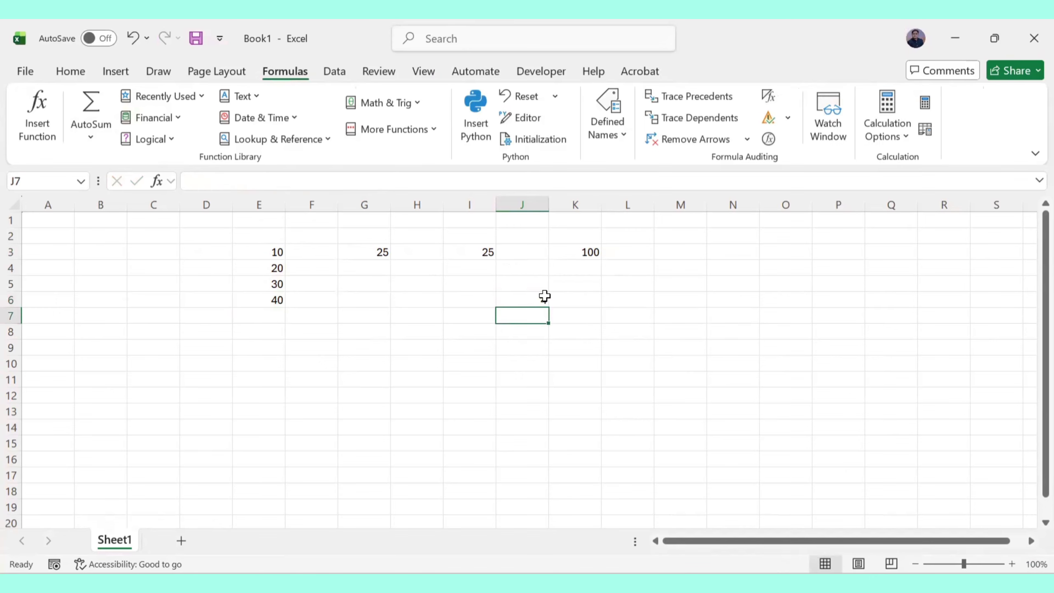
pyautogui.click(545, 297)
# Step: Enter =COUNT(E3:E6) in J7, selecting the values as one range
pyautogui.click(530, 315)
pyautogui.write('=cou')
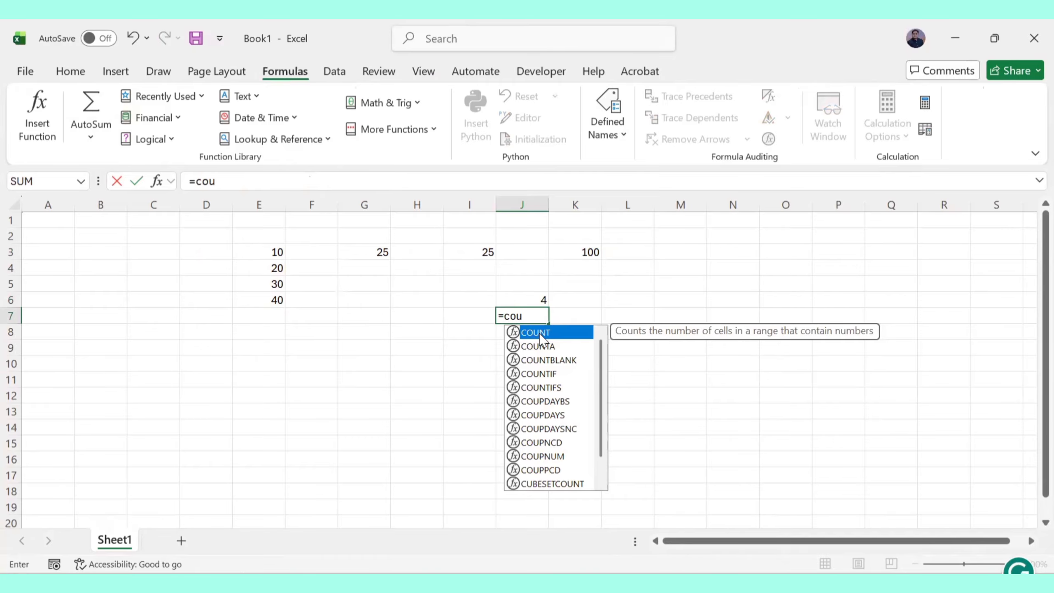
pyautogui.doubleClick(539, 334)
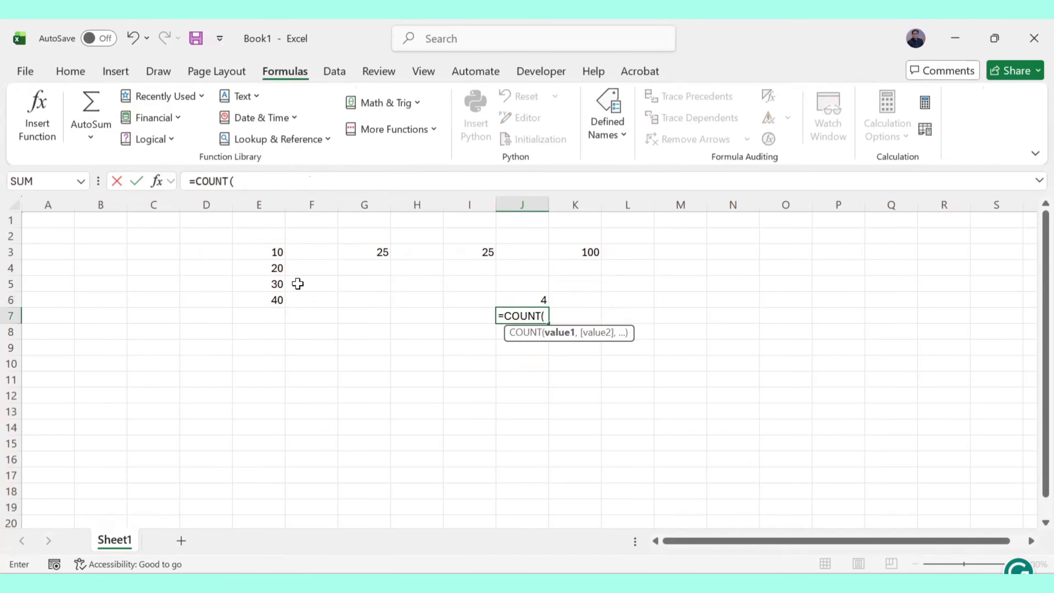
pyautogui.moveTo(258, 249); pyautogui.dragTo(263, 295)
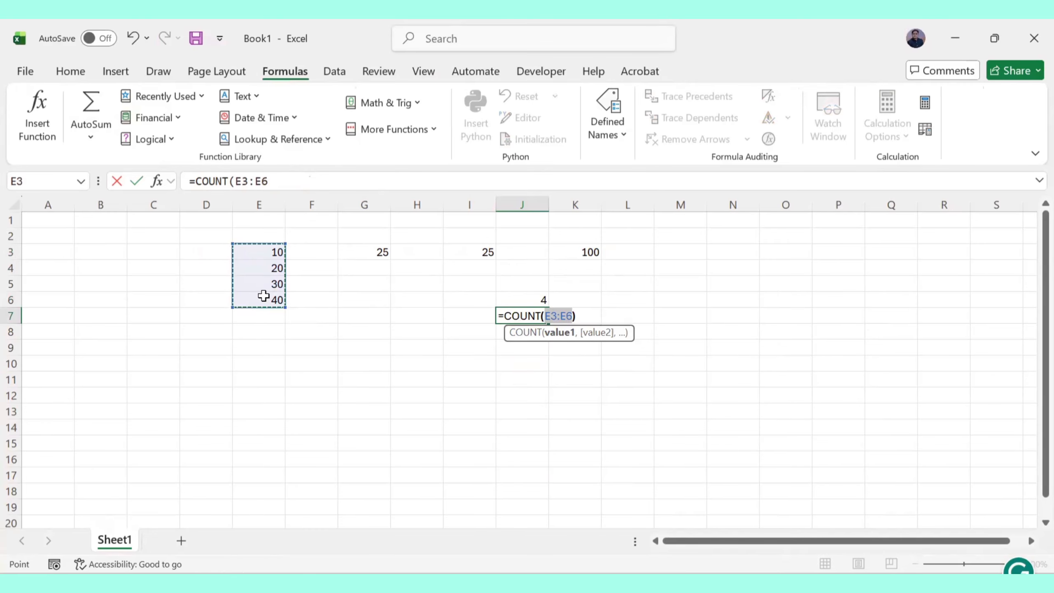
pyautogui.write(')')
pyautogui.press('Return')
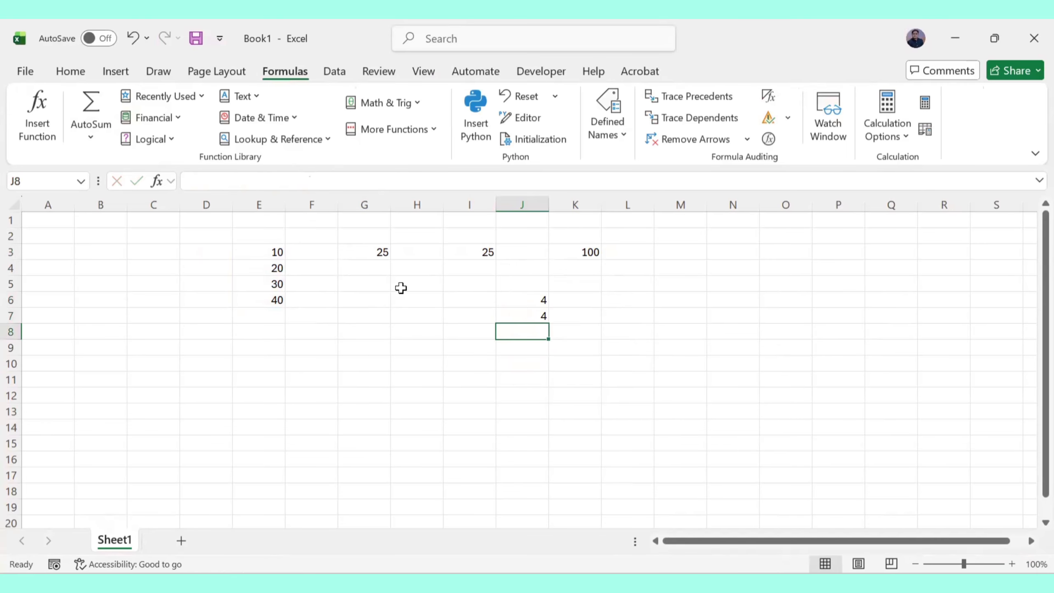
# Step: Compare the separate-argument formula in J6 with the range formula in J7, including the cells J7 references
pyautogui.click(514, 300)
pyautogui.click(525, 308)
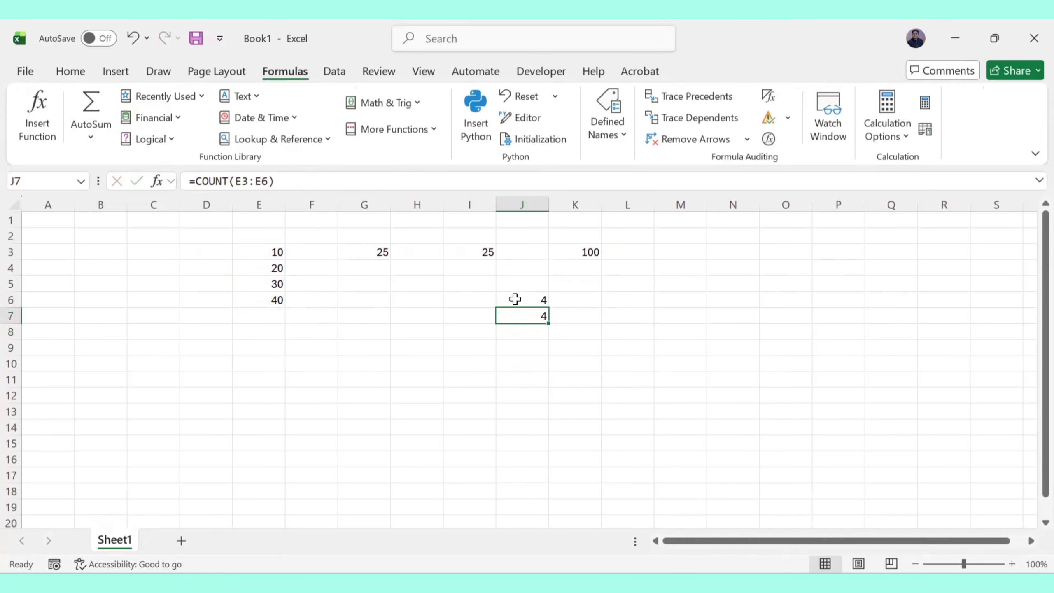
pyautogui.click(513, 299)
pyautogui.click(530, 329)
pyautogui.click(525, 299)
pyautogui.click(531, 319)
pyautogui.click(523, 299)
pyautogui.click(527, 316)
pyautogui.click(525, 298)
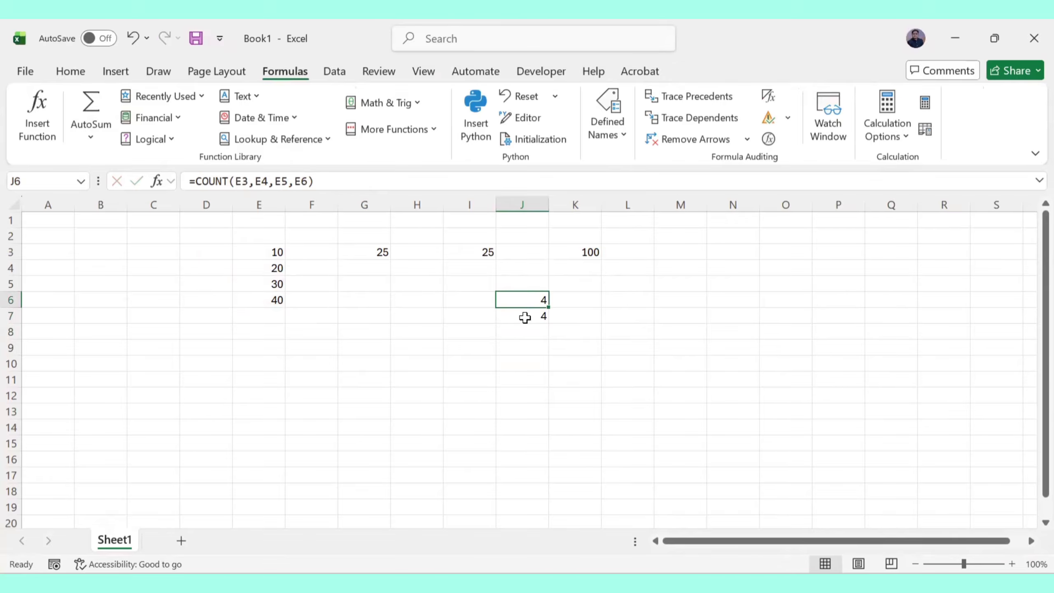
pyautogui.click(524, 316)
pyautogui.click(524, 299)
pyautogui.click(527, 319)
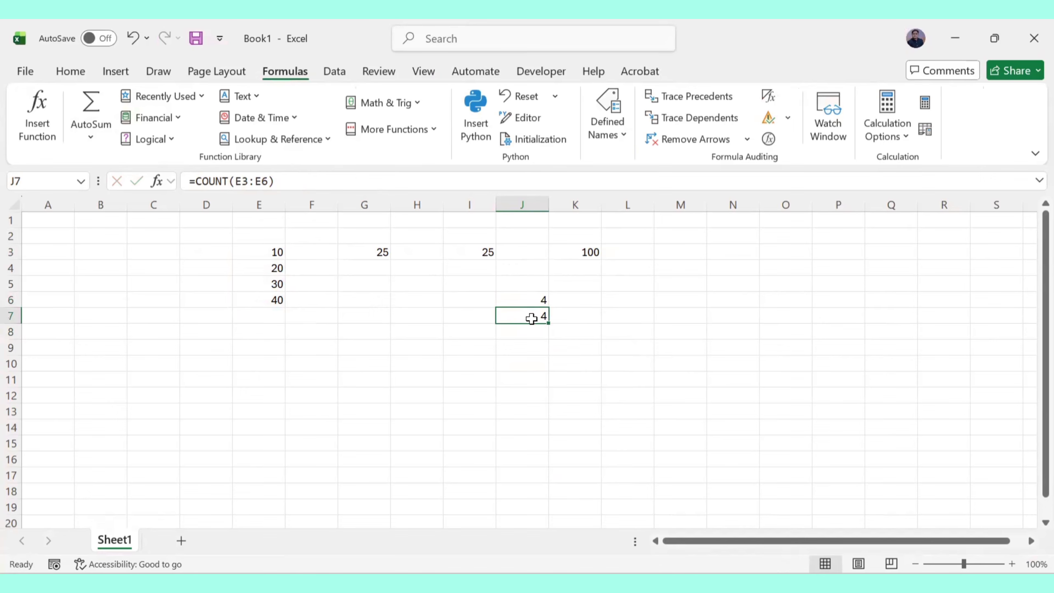
pyautogui.doubleClick(532, 318)
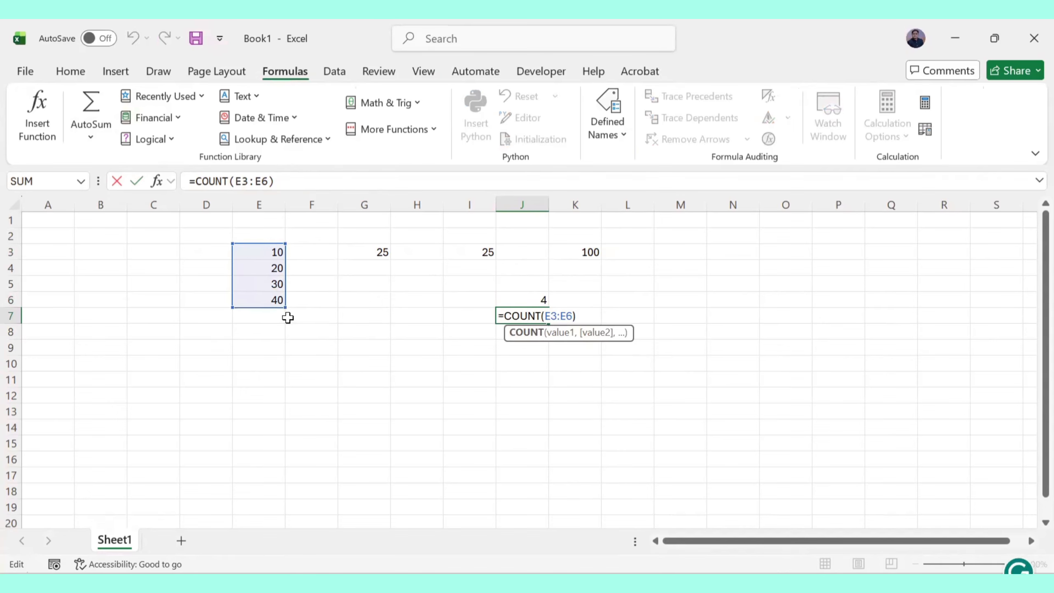
pyautogui.click(400, 353)
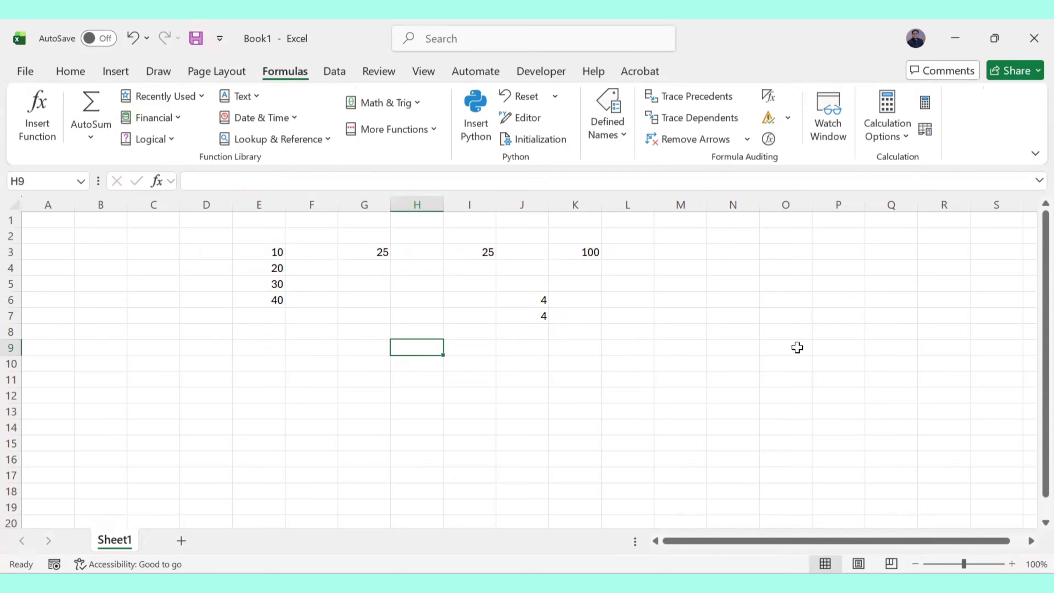
# Step: Handwrite the heading "Editing Excel Formulas" with an underline in the empty area beside the data, around columns M to R
pyautogui.hotkey('ctrl', 'shift', '3')
pyautogui.moveTo(713, 229); pyautogui.dragTo(711, 248)
pyautogui.moveTo(704, 240)
pyautogui.mouseDown()
pyautogui.moveTo(758, 234)
pyautogui.moveTo(762, 273)
pyautogui.mouseUp()
pyautogui.moveTo(794, 229)
pyautogui.mouseDown()
pyautogui.moveTo(844, 235)
pyautogui.moveTo(852, 217)
pyautogui.moveTo(896, 231)
pyautogui.moveTo(909, 219)
pyautogui.moveTo(911, 241)
pyautogui.mouseUp()
pyautogui.moveTo(704, 265); pyautogui.dragTo(984, 249)
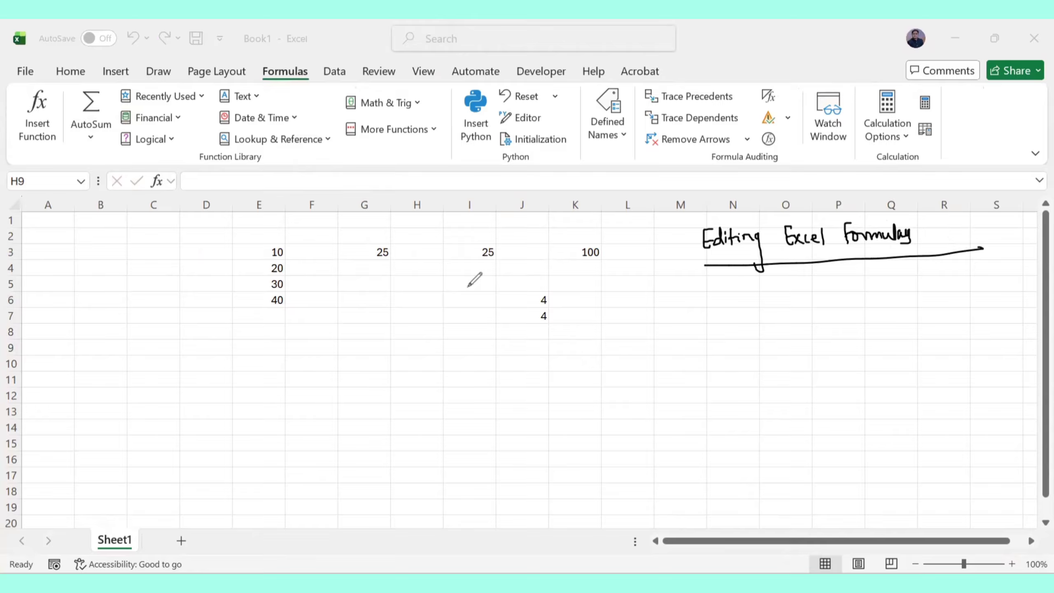
# Step: Leave pen mode, open the COUNT formula in J6 for editing in the formula bar, and exit without changes
pyautogui.moveTo(682, 308); pyautogui.dragTo(695, 308)
pyautogui.press('Escape')
pyautogui.click(556, 322)
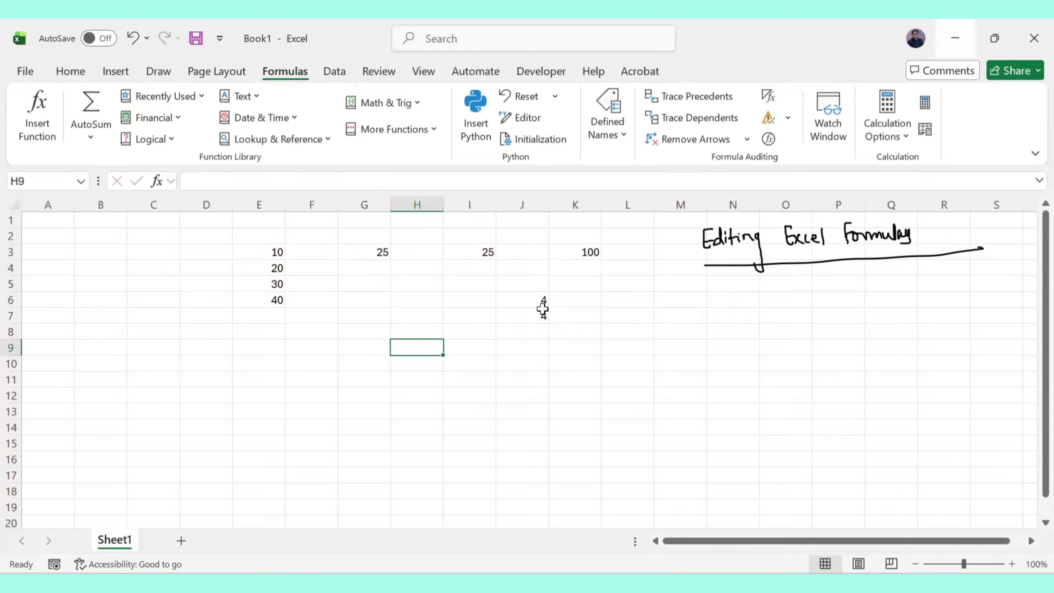
pyautogui.click(525, 300)
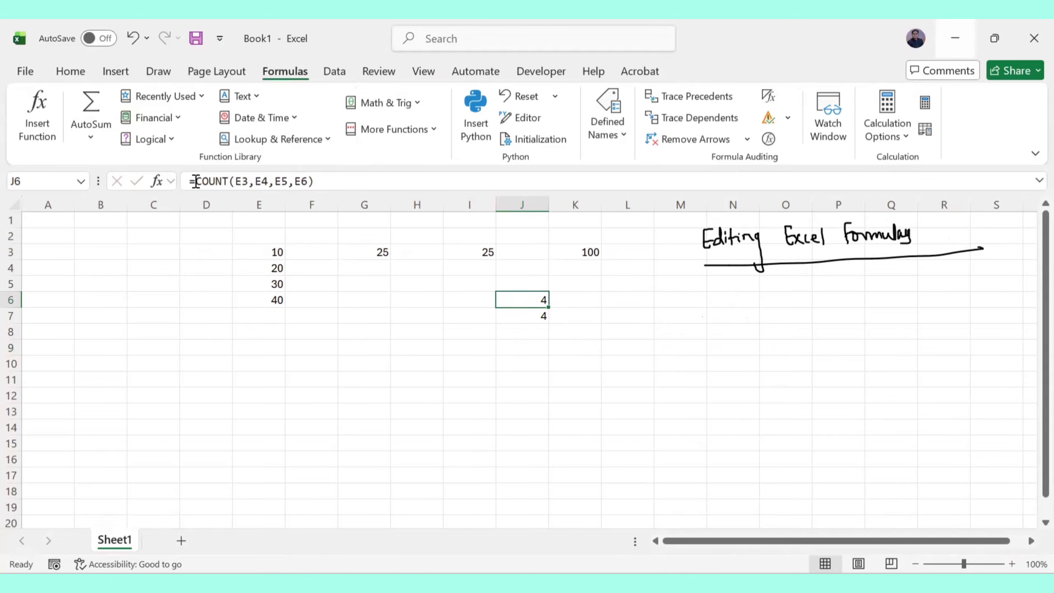
pyautogui.click(249, 182)
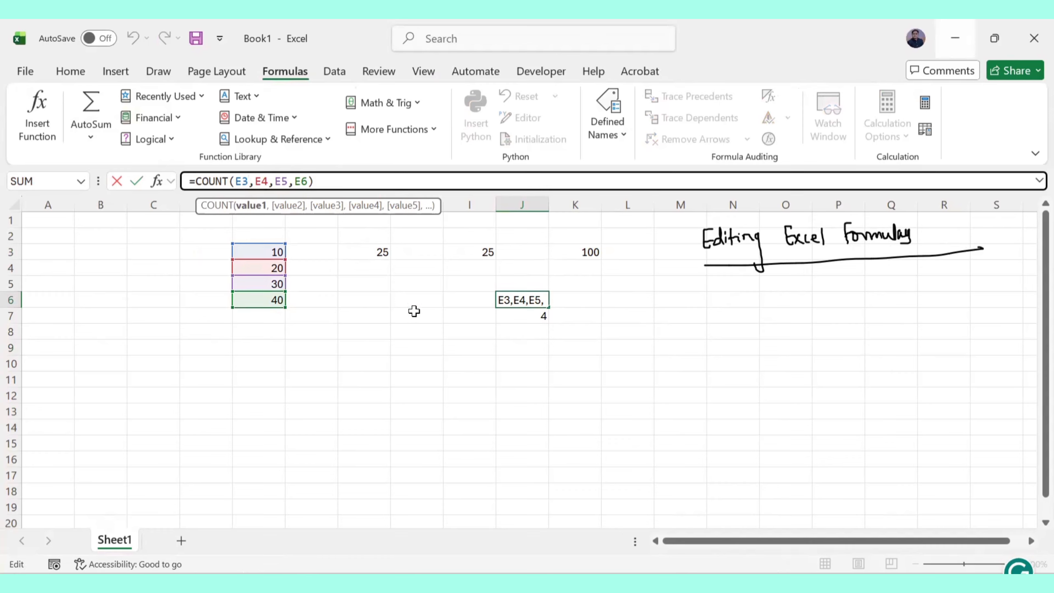
pyautogui.click(415, 312)
# Step: Open the J6 formula for editing directly in the cell twice, exiting each time without changing it
pyautogui.click(536, 300)
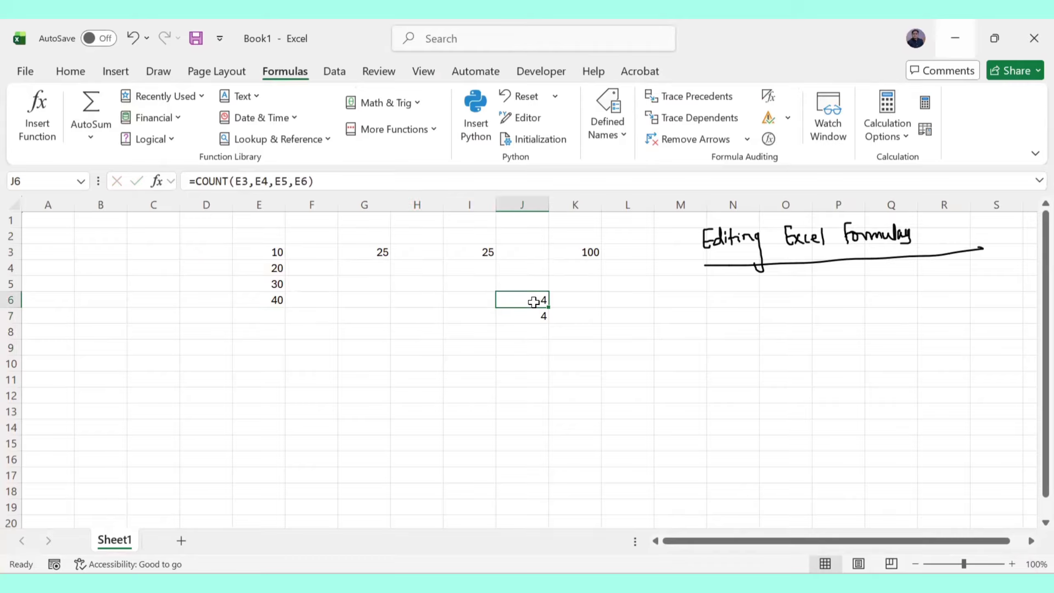
pyautogui.doubleClick(519, 300)
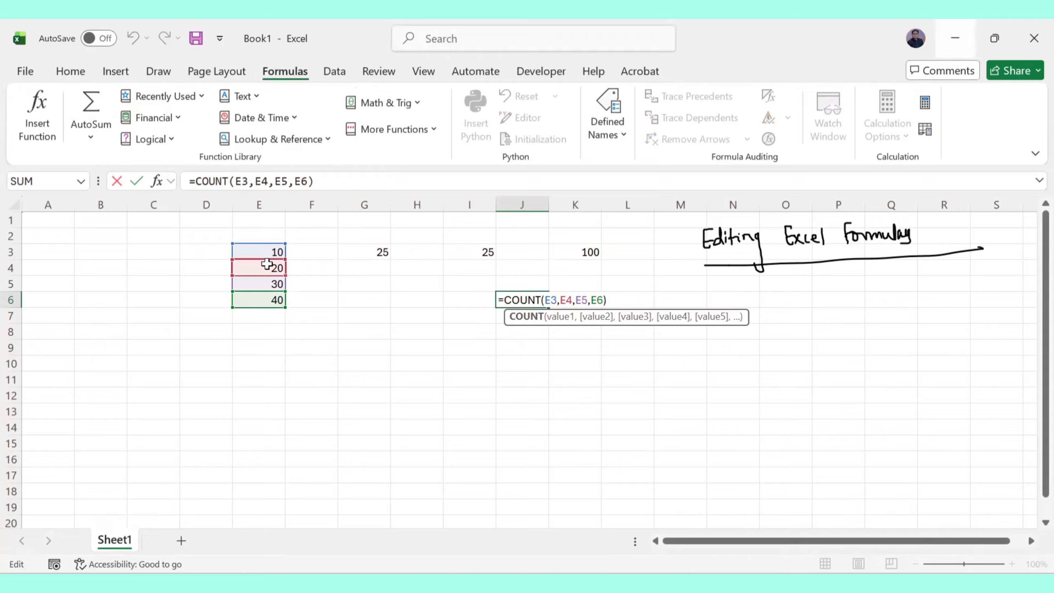
pyautogui.click(393, 336)
pyautogui.click(528, 298)
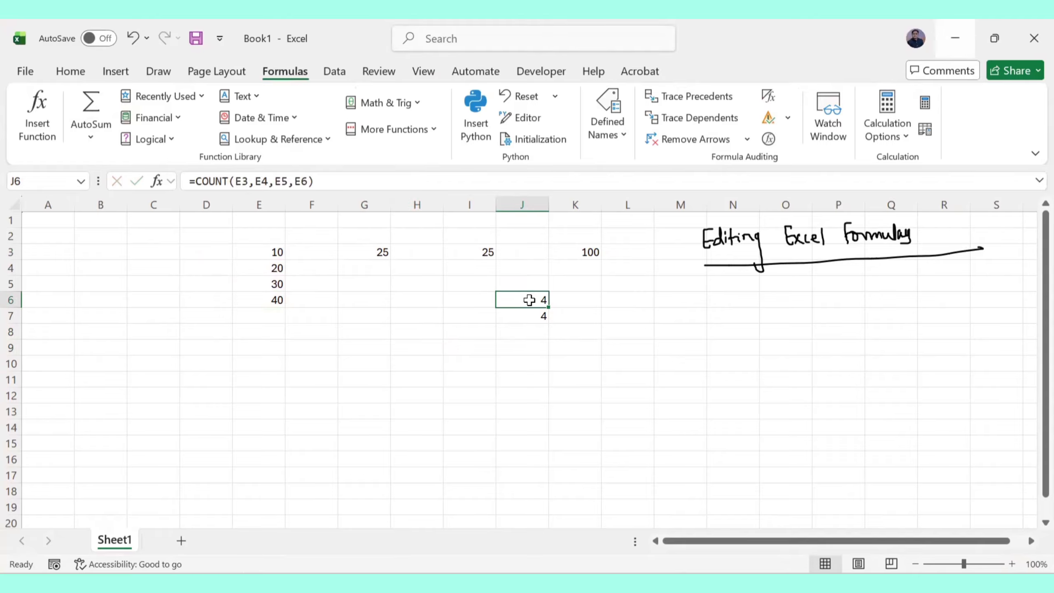
pyautogui.press('F2')
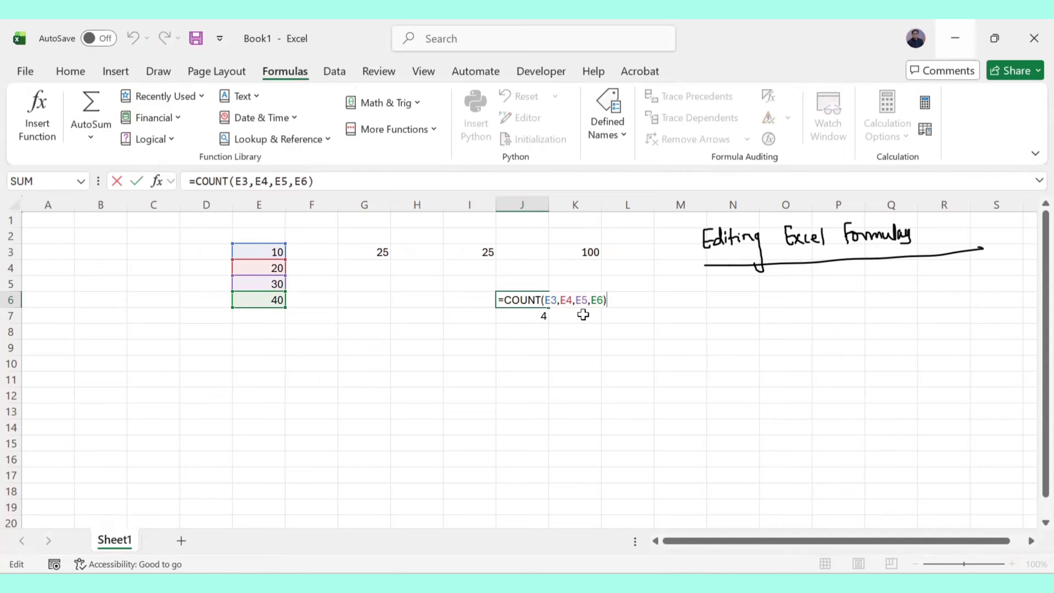
pyautogui.click(587, 361)
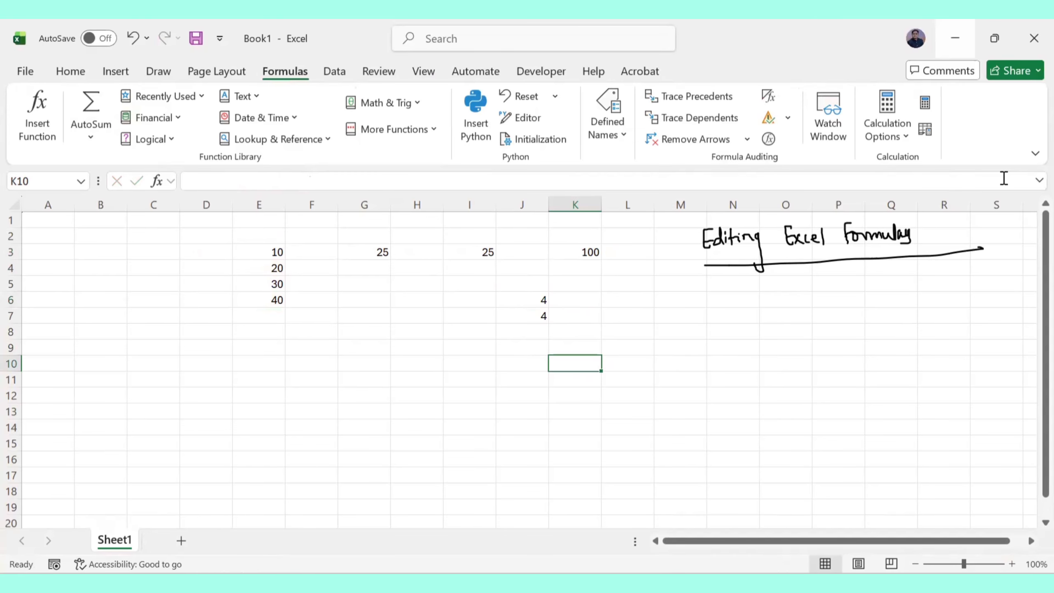
# Step: Handwrite three dashed notes under the heading: "Formula bar - click", "Double click - left mouse button" and "F2 (Fn+F2)"
pyautogui.moveTo(702, 303); pyautogui.dragTo(741, 318)
pyautogui.moveTo(735, 306); pyautogui.dragTo(967, 295)
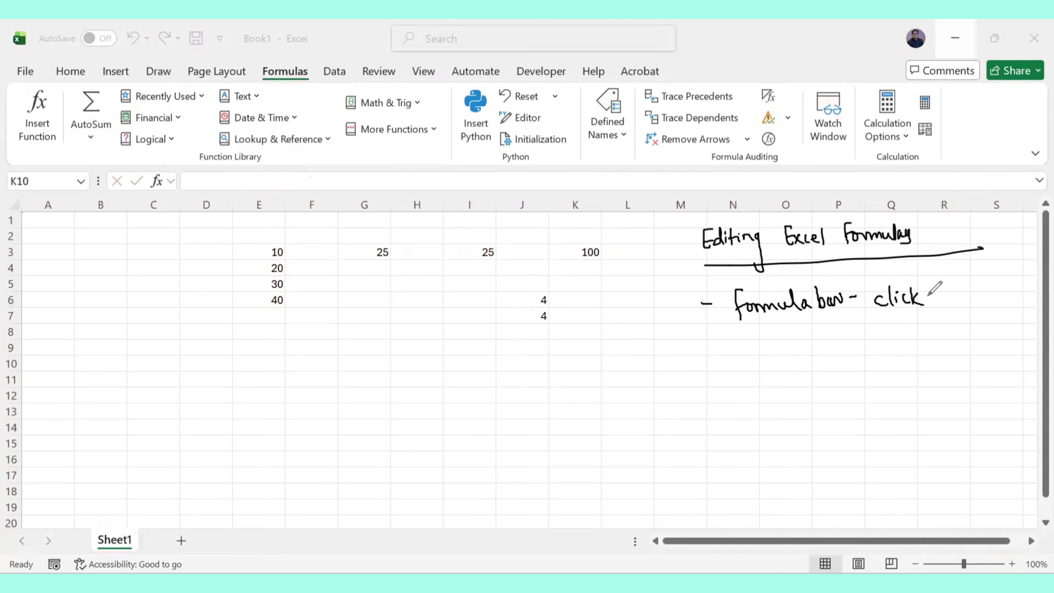
pyautogui.moveTo(709, 333)
pyautogui.mouseDown()
pyautogui.moveTo(776, 326)
pyautogui.moveTo(820, 331)
pyautogui.moveTo(825, 343)
pyautogui.moveTo(879, 331)
pyautogui.moveTo(936, 342)
pyautogui.moveTo(1006, 320)
pyautogui.moveTo(988, 317)
pyautogui.mouseUp()
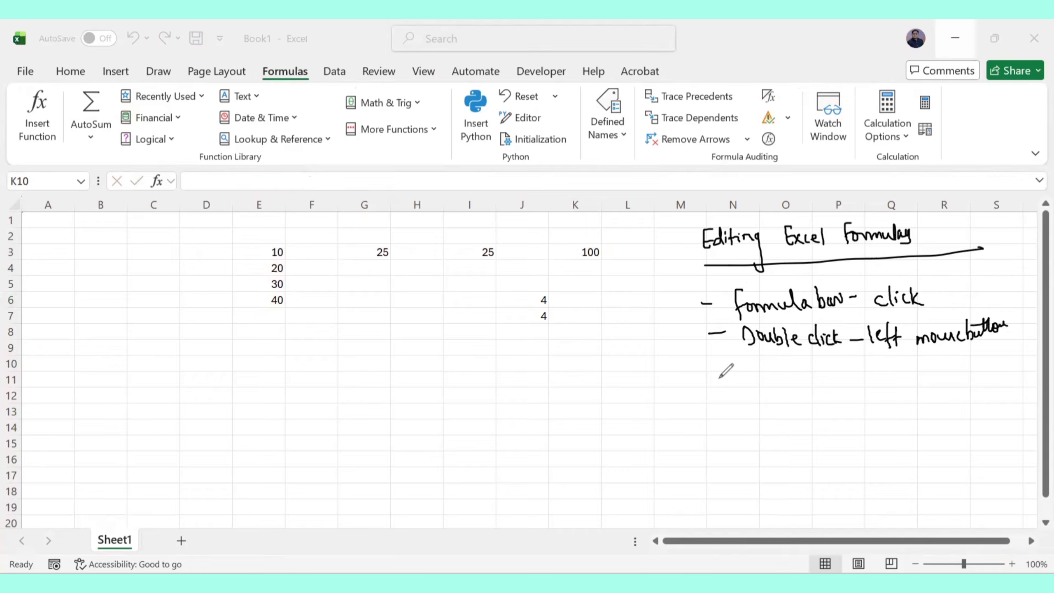
pyautogui.moveTo(715, 376)
pyautogui.mouseDown()
pyautogui.moveTo(755, 374)
pyautogui.moveTo(766, 392)
pyautogui.moveTo(786, 395)
pyautogui.moveTo(791, 380)
pyautogui.moveTo(818, 385)
pyautogui.moveTo(835, 367)
pyautogui.moveTo(853, 394)
pyautogui.mouseUp()
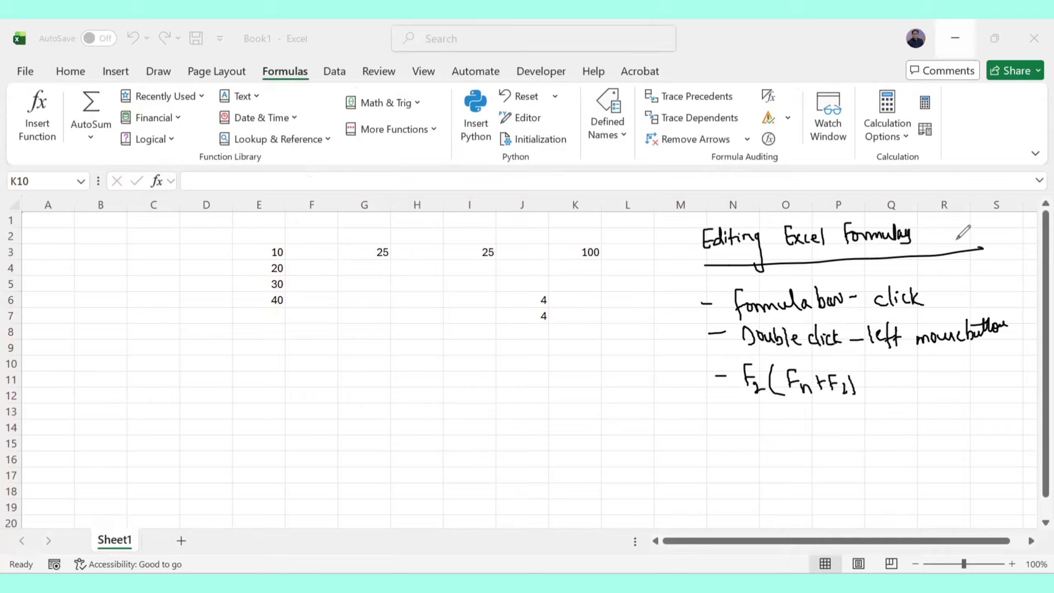
pyautogui.moveTo(956, 237)
pyautogui.mouseDown()
pyautogui.moveTo(706, 214)
pyautogui.moveTo(749, 452)
pyautogui.moveTo(965, 429)
pyautogui.mouseUp()
pyautogui.moveTo(995, 371); pyautogui.dragTo(954, 231)
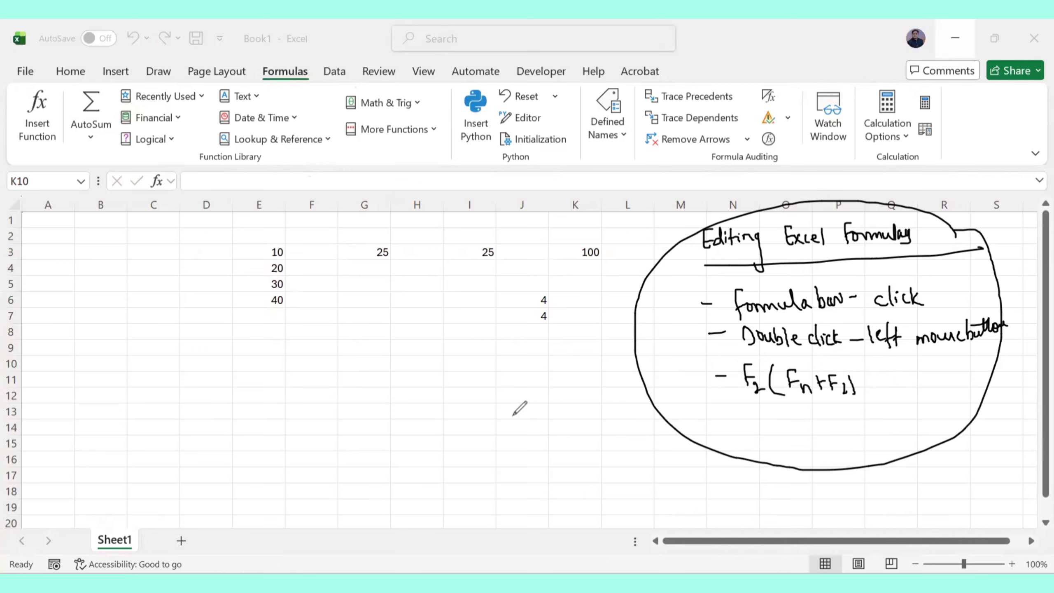
pyautogui.hotkey('ctrl', 'z')
pyautogui.hotkey('ctrl', 'z')
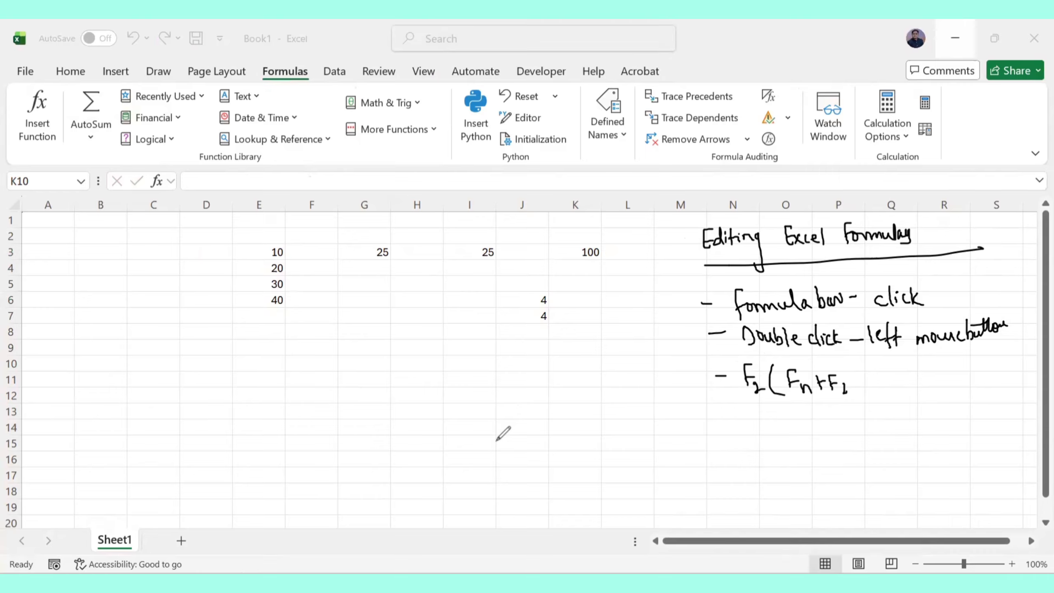
# Step: Handwrite a circled 1 followed by "Absolute | Relative Cell References" below the data, around rows 11 to 12
pyautogui.moveTo(270, 362); pyautogui.dragTo(272, 366)
pyautogui.moveTo(272, 373)
pyautogui.mouseDown()
pyautogui.moveTo(273, 388)
pyautogui.moveTo(271, 362)
pyautogui.moveTo(306, 365)
pyautogui.moveTo(323, 391)
pyautogui.moveTo(338, 380)
pyautogui.mouseUp()
pyautogui.hotkey('ctrl', 'z')
pyautogui.moveTo(342, 368); pyautogui.dragTo(351, 390)
pyautogui.moveTo(351, 381)
pyautogui.mouseDown()
pyautogui.moveTo(386, 384)
pyautogui.moveTo(395, 369)
pyautogui.moveTo(398, 402)
pyautogui.moveTo(421, 376)
pyautogui.moveTo(444, 393)
pyautogui.moveTo(548, 397)
pyautogui.moveTo(602, 385)
pyautogui.moveTo(599, 397)
pyautogui.mouseUp()
pyautogui.click(402, 373)
# Step: Handwrite a circled 2 followed by "Copying | Pasting the formula" as the second list line, around rows 13 to 14
pyautogui.moveTo(274, 415)
pyautogui.mouseDown()
pyautogui.moveTo(284, 430)
pyautogui.moveTo(345, 436)
pyautogui.moveTo(362, 415)
pyautogui.moveTo(386, 419)
pyautogui.moveTo(399, 402)
pyautogui.moveTo(390, 452)
pyautogui.mouseUp()
pyautogui.moveTo(401, 413)
pyautogui.mouseDown()
pyautogui.moveTo(403, 453)
pyautogui.moveTo(425, 419)
pyautogui.moveTo(435, 432)
pyautogui.moveTo(473, 424)
pyautogui.moveTo(457, 456)
pyautogui.mouseUp()
pyautogui.moveTo(488, 417)
pyautogui.mouseDown()
pyautogui.moveTo(487, 434)
pyautogui.moveTo(540, 415)
pyautogui.moveTo(565, 431)
pyautogui.moveTo(601, 425)
pyautogui.mouseUp()
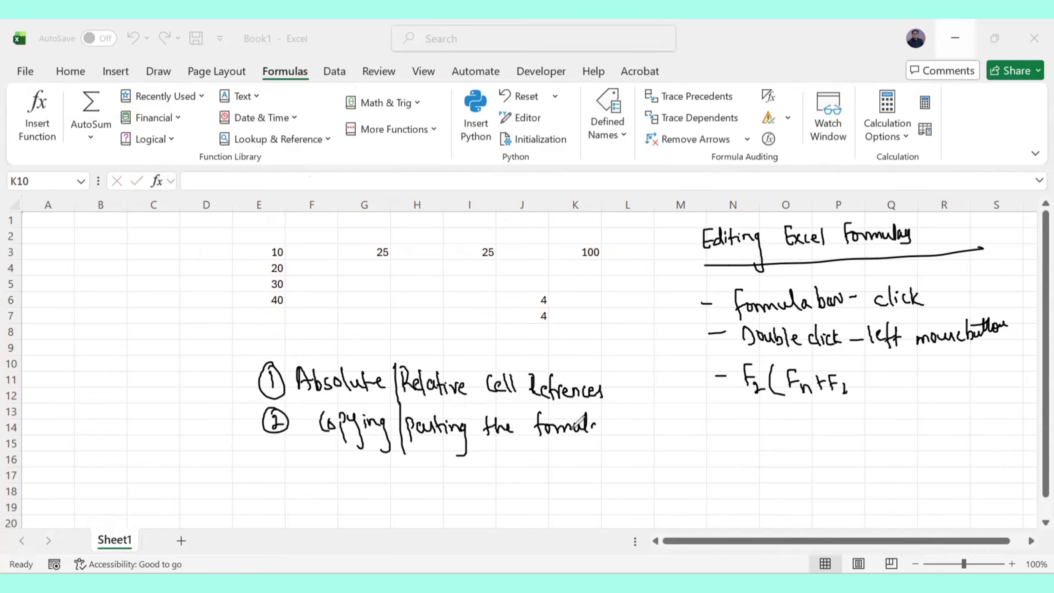
# Step: Handwrite a circled 3 followed by "Formula Auditing and Debugging", and draw a larger circled 3 beside the list near column D
pyautogui.moveTo(270, 464)
pyautogui.mouseDown()
pyautogui.moveTo(278, 477)
pyautogui.moveTo(270, 455)
pyautogui.moveTo(323, 482)
pyautogui.moveTo(337, 458)
pyautogui.moveTo(346, 475)
pyautogui.moveTo(422, 471)
pyautogui.mouseUp()
pyautogui.click(453, 467)
pyautogui.moveTo(425, 465)
pyautogui.mouseDown()
pyautogui.moveTo(449, 455)
pyautogui.moveTo(480, 464)
pyautogui.moveTo(490, 483)
pyautogui.moveTo(550, 450)
pyautogui.moveTo(593, 474)
pyautogui.mouseUp()
pyautogui.click(519, 464)
pyautogui.moveTo(596, 467)
pyautogui.mouseDown()
pyautogui.moveTo(610, 450)
pyautogui.moveTo(646, 490)
pyautogui.mouseUp()
pyautogui.moveTo(652, 464); pyautogui.dragTo(672, 487)
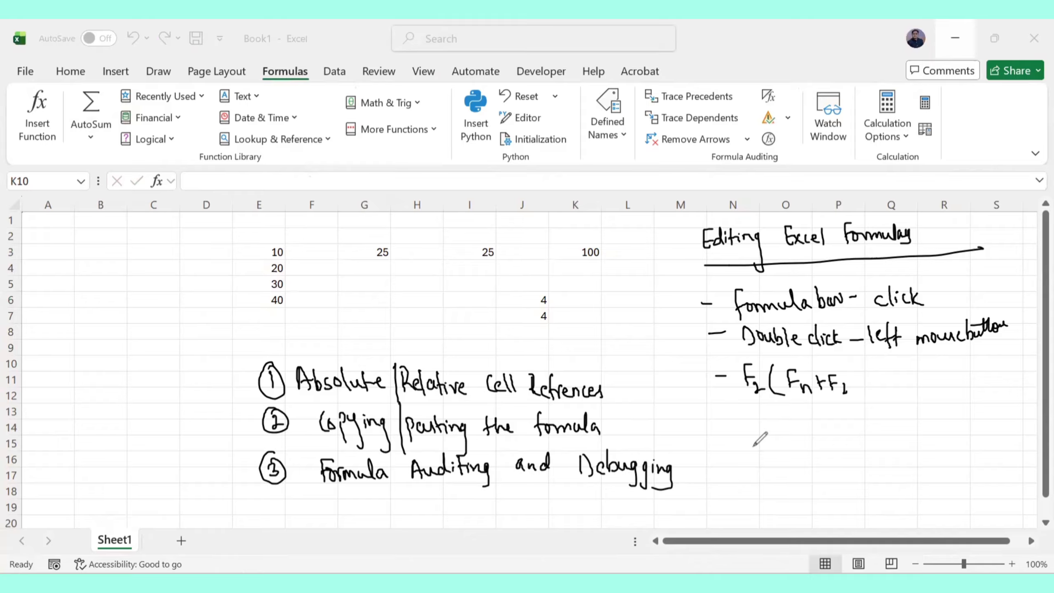
pyautogui.moveTo(177, 356); pyautogui.dragTo(179, 365)
pyautogui.moveTo(189, 337); pyautogui.dragTo(191, 347)
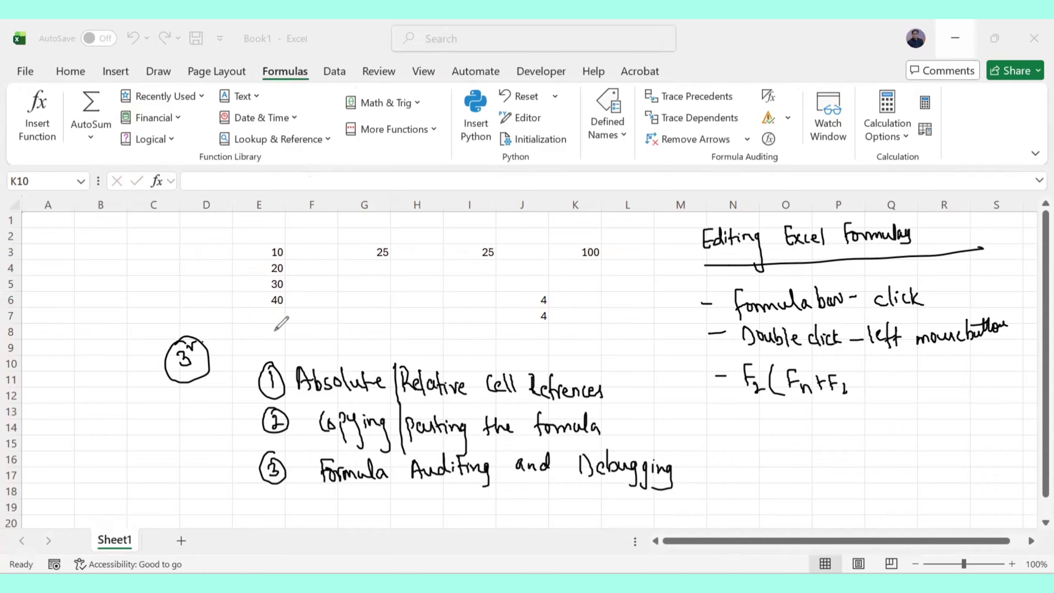